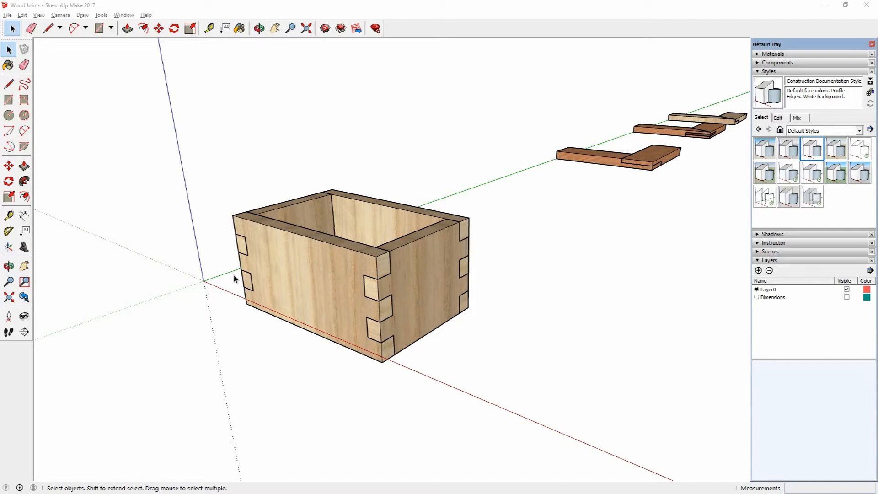
Step: Switch to the PowerPoint presentation, examine the box's working drawings, exploded view and bill of materials, and return to SketchUp
{"action": "key", "text": "alt+Tab"}
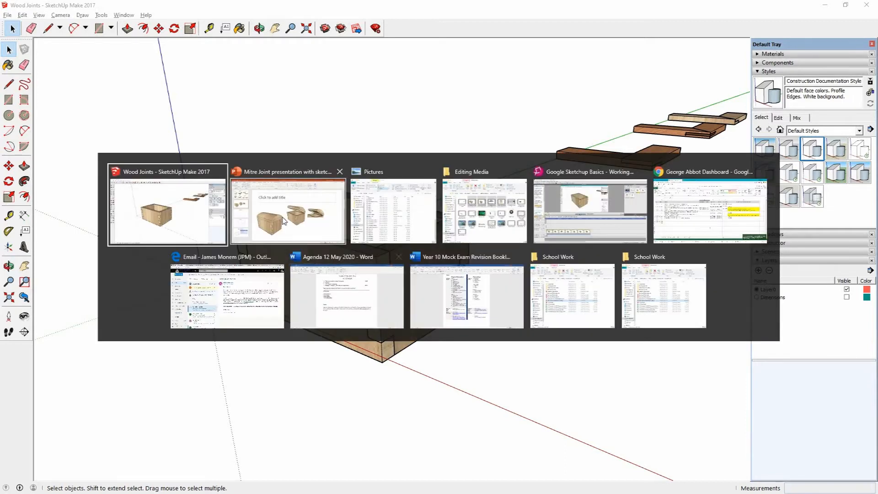
{"action": "key", "text": "alt"}
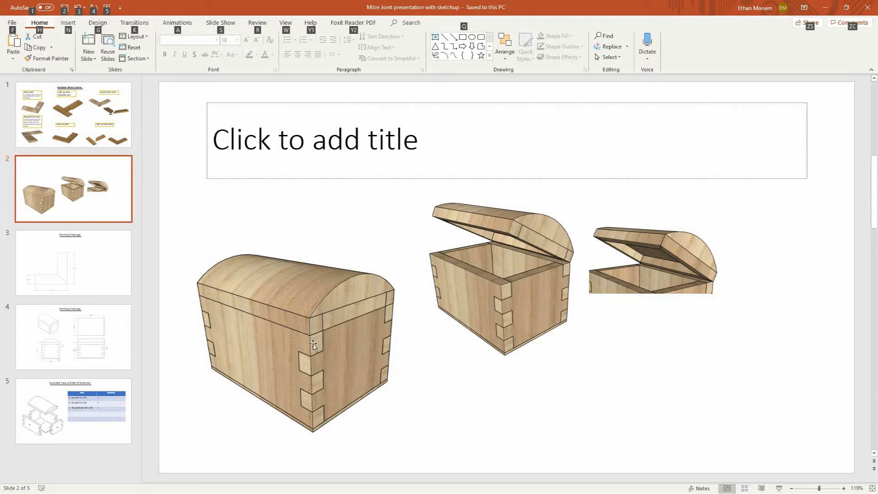
{"action": "left_click", "coordinate": [112, 318]}
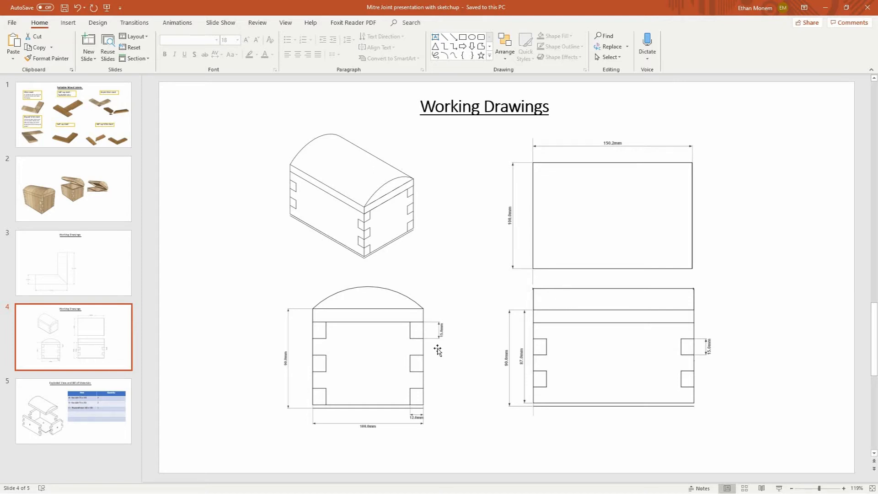
{"action": "left_click", "coordinate": [75, 416]}
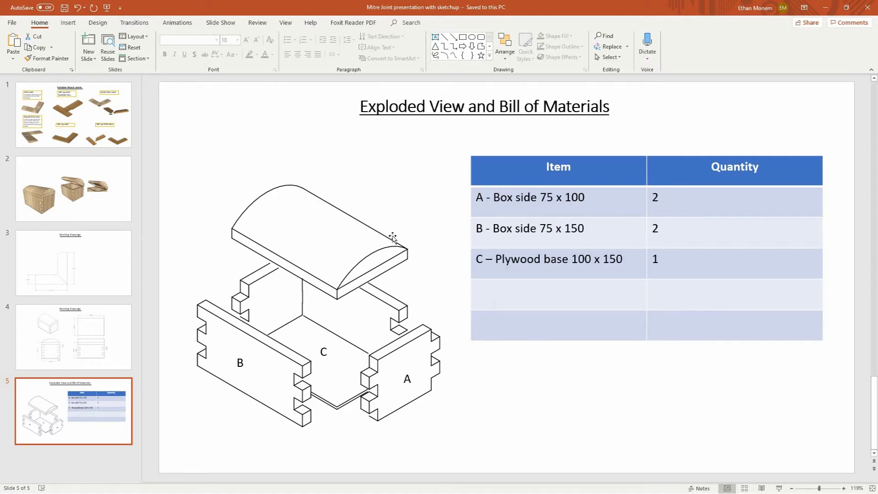
{"action": "key", "text": "alt+Tab"}
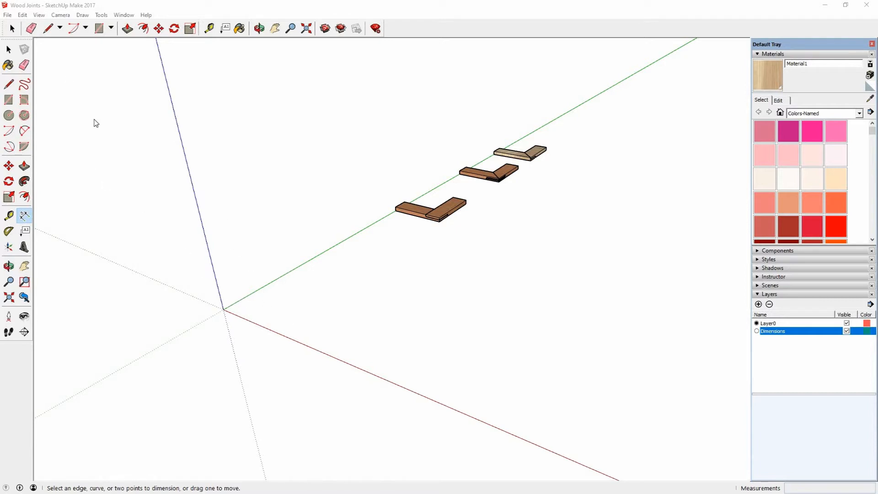
Step: Set the camera to the standard Top view with Parallel Projection
{"action": "left_click", "coordinate": [59, 16]}
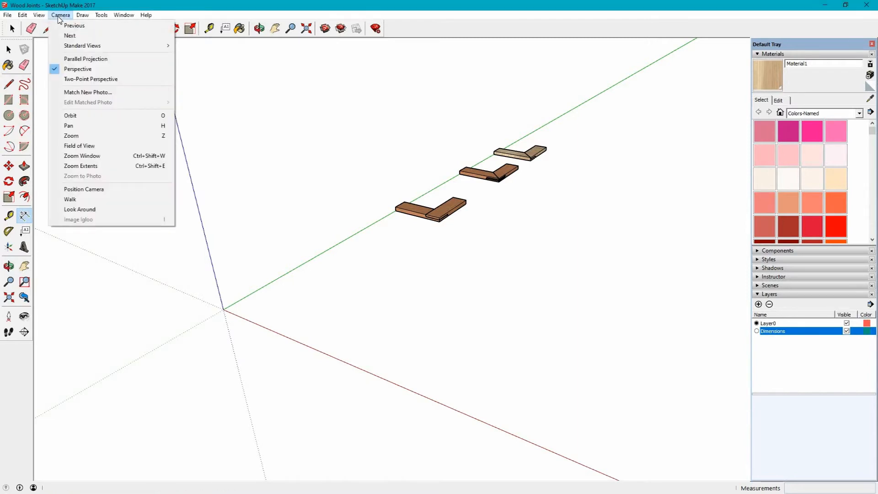
{"action": "mouse_move", "coordinate": [161, 48]}
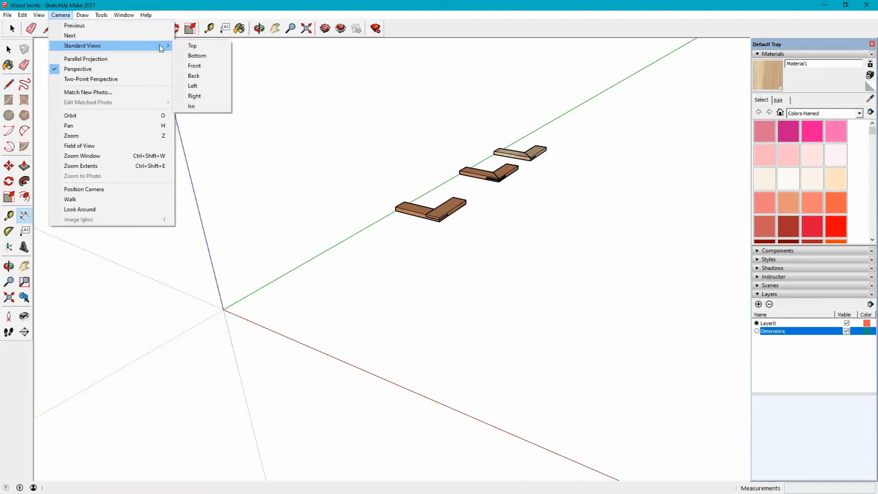
{"action": "left_click", "coordinate": [192, 46]}
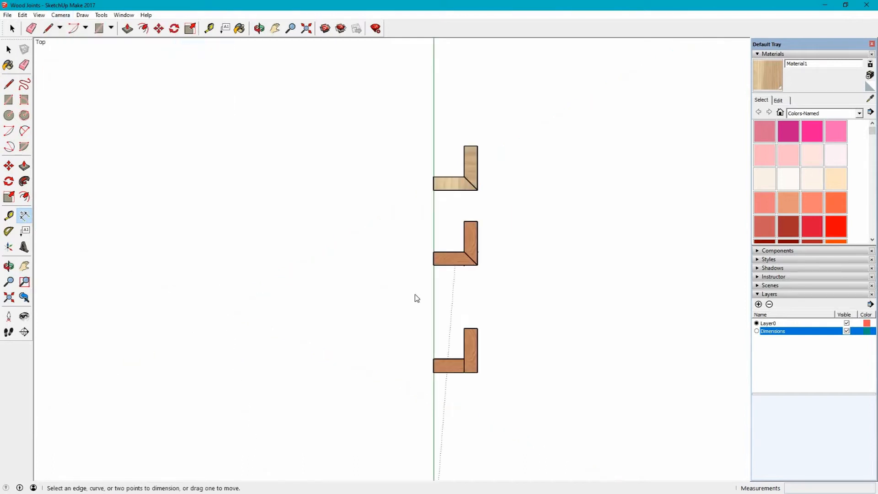
{"action": "scroll", "coordinate": [447, 428], "scroll_direction": "up", "scroll_amount": 5}
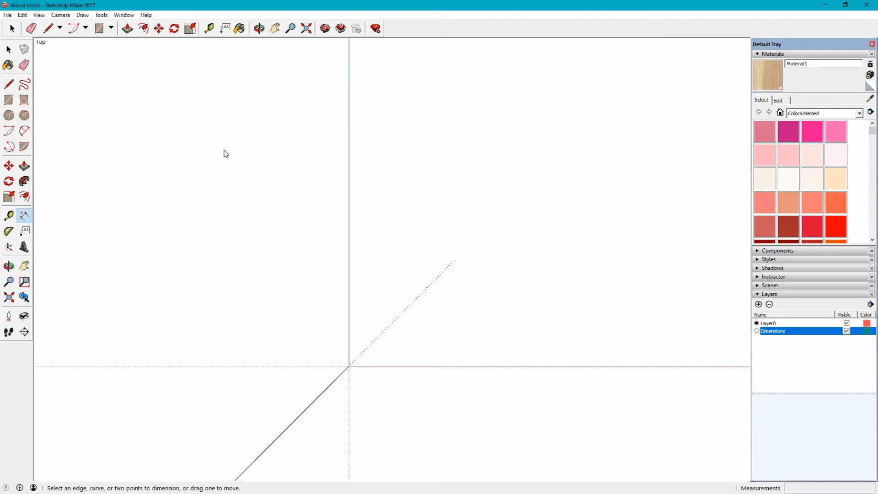
{"action": "left_click", "coordinate": [64, 16]}
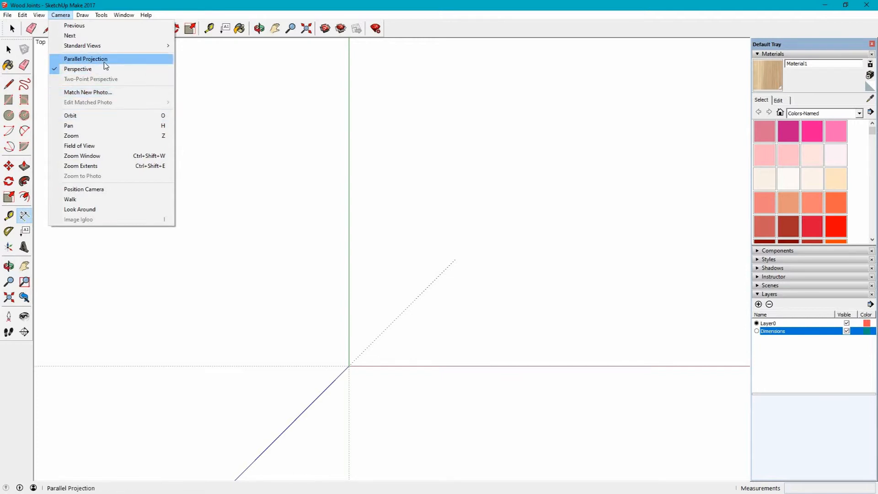
{"action": "left_click", "coordinate": [105, 63]}
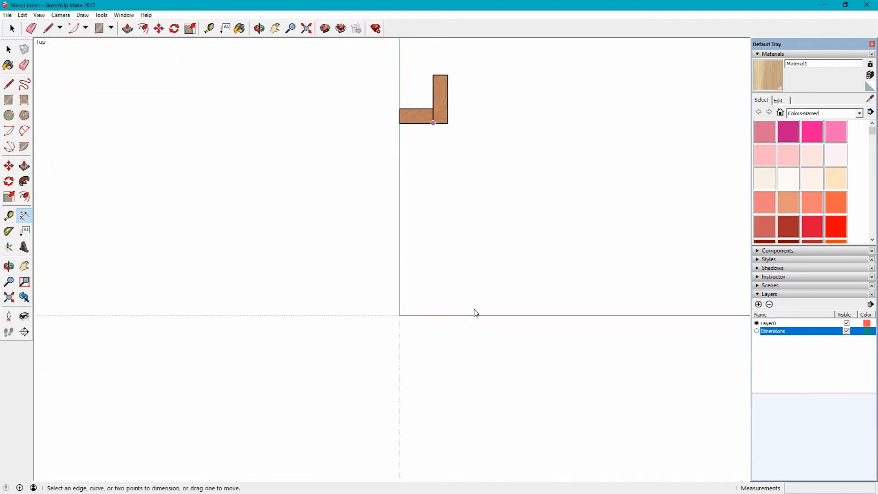
Step: Draw a 150 x 75 mm rectangle with its first corner on the origin, extending along the positive red and green axes
{"action": "scroll", "coordinate": [474, 311], "scroll_direction": "up", "scroll_amount": 4}
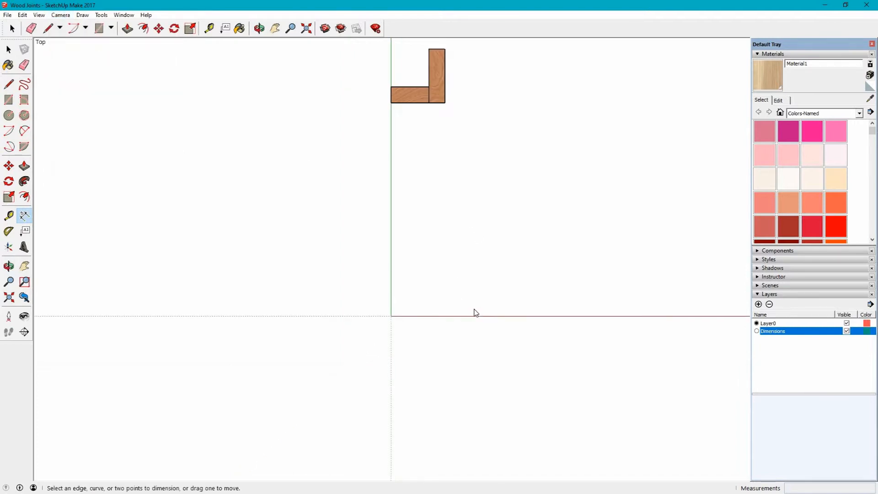
{"action": "left_click", "coordinate": [11, 102]}
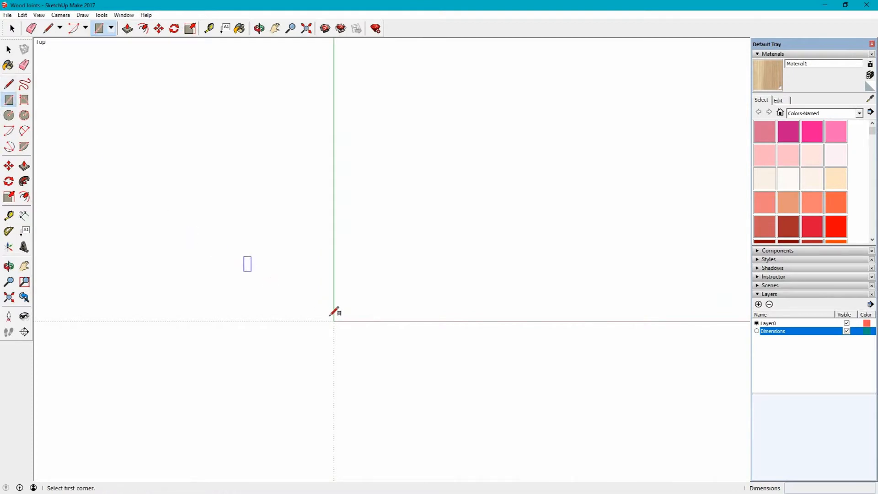
{"action": "left_click", "coordinate": [334, 321]}
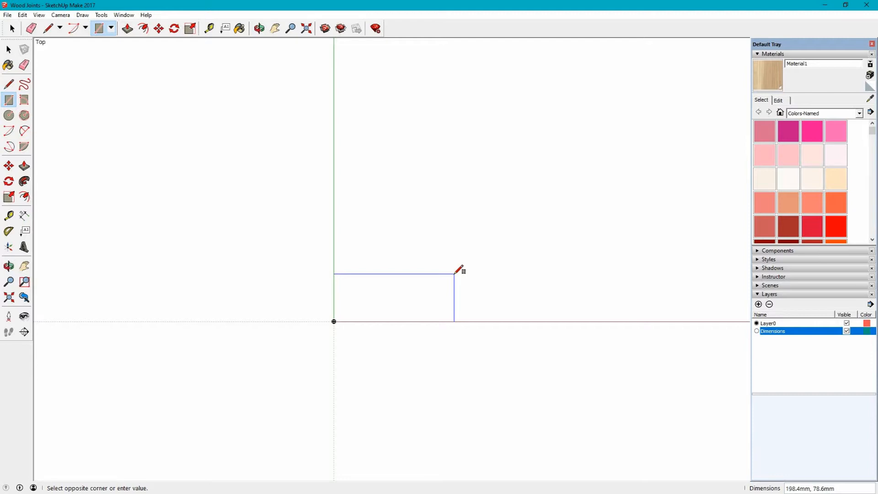
{"action": "type", "text": "150, 75"}
{"action": "key", "text": "Return"}
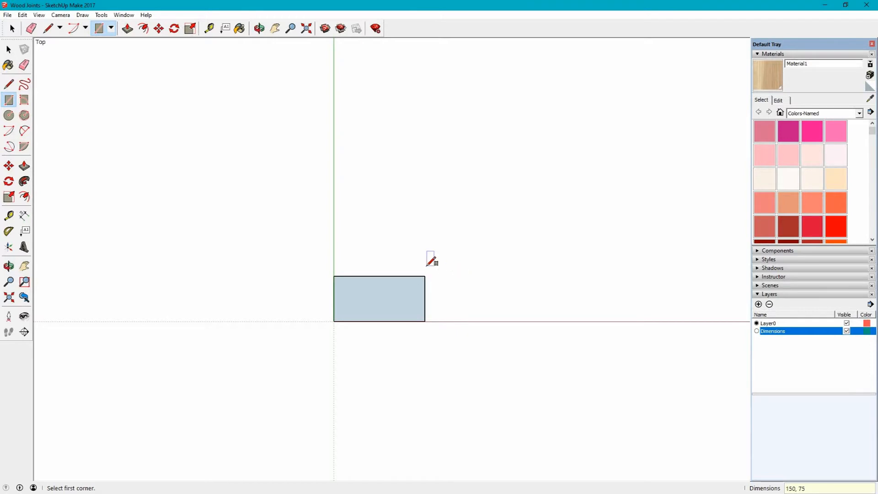
Step: Place a Tape Measure guide point 12 mm along the rectangle's upper edge from its upper-left corner
{"action": "scroll", "coordinate": [381, 320], "scroll_direction": "up", "scroll_amount": 5}
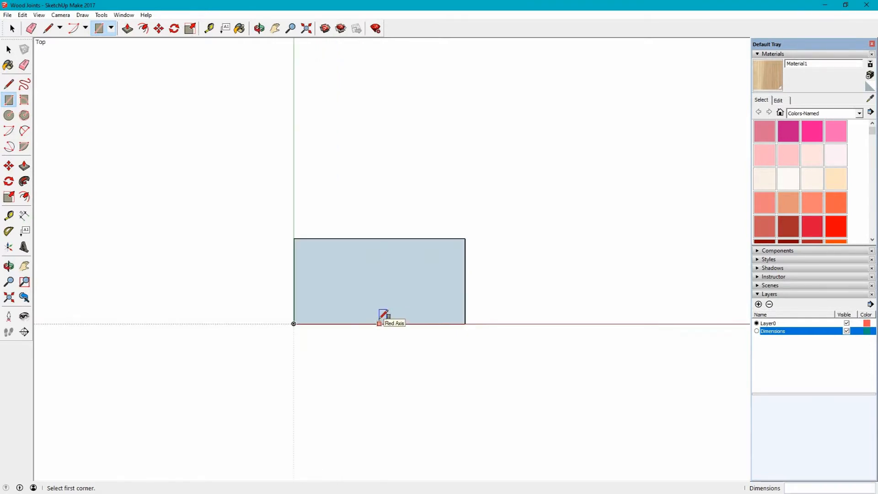
{"action": "scroll", "coordinate": [379, 320], "scroll_direction": "up", "scroll_amount": 1}
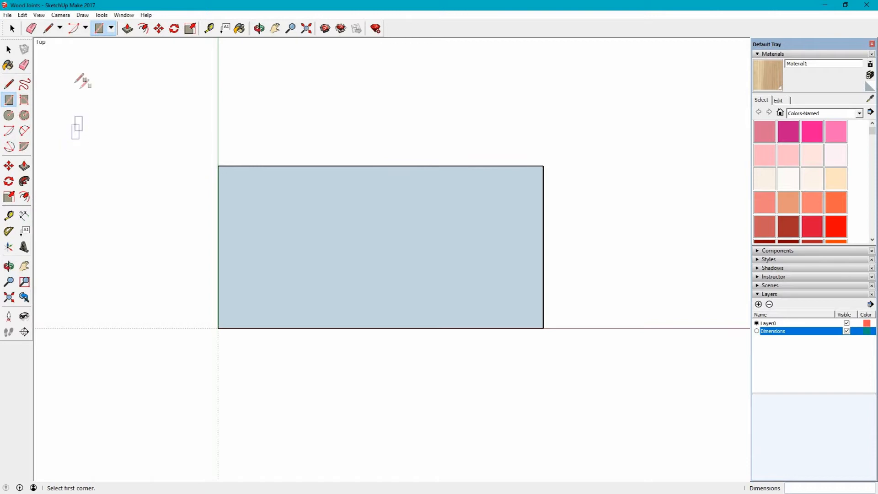
{"action": "left_click", "coordinate": [209, 29]}
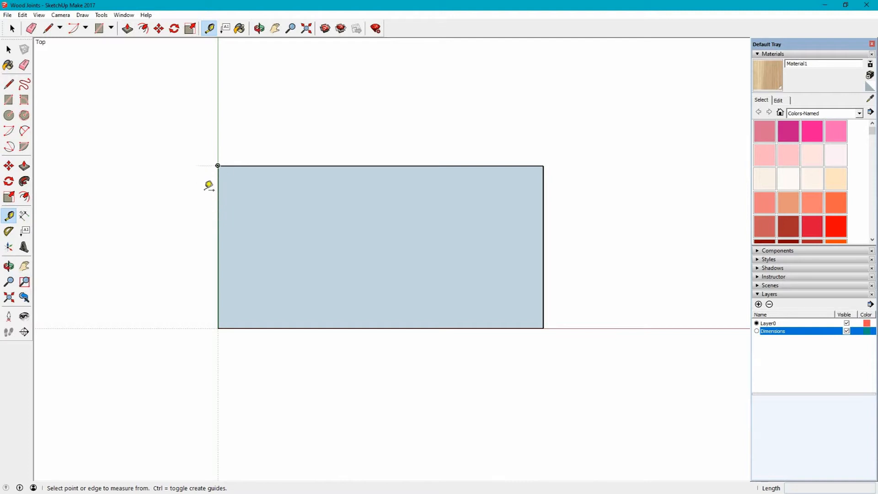
{"action": "left_click", "coordinate": [218, 165]}
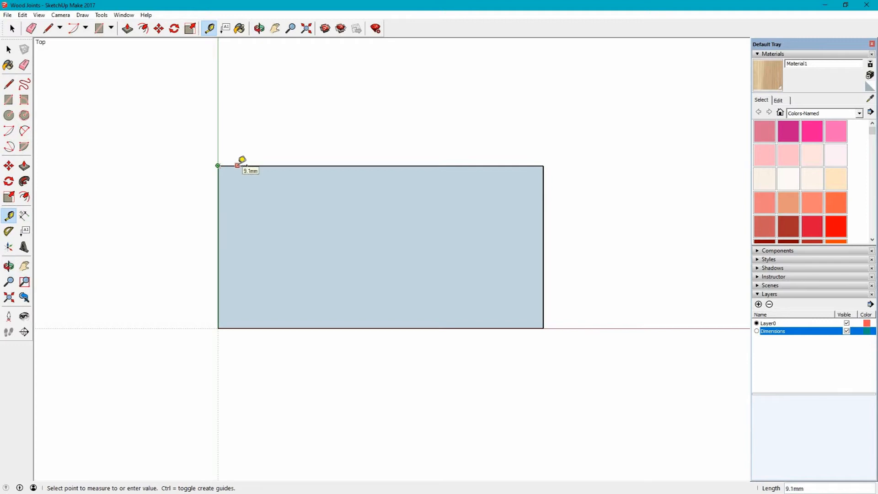
{"action": "type", "text": "12"}
{"action": "key", "text": "Return"}
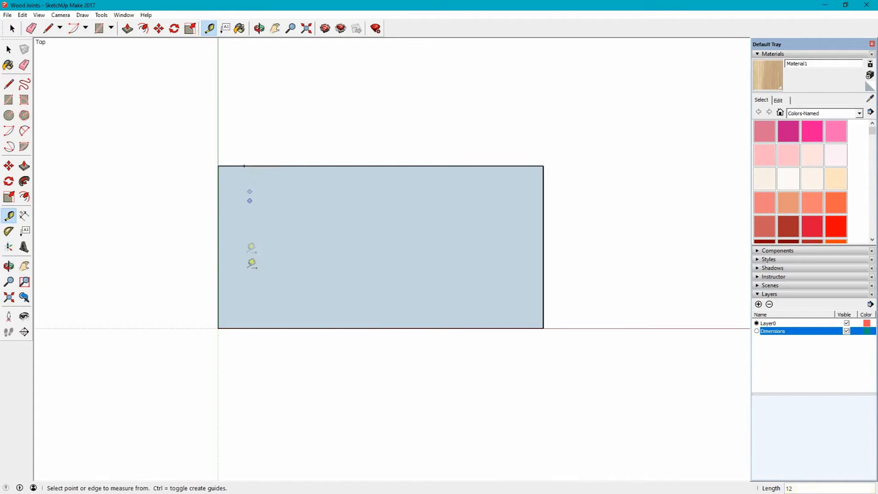
Step: Draw a vertical line from the 12 mm guide point down to the rectangle's lower edge
{"action": "left_click", "coordinate": [9, 85]}
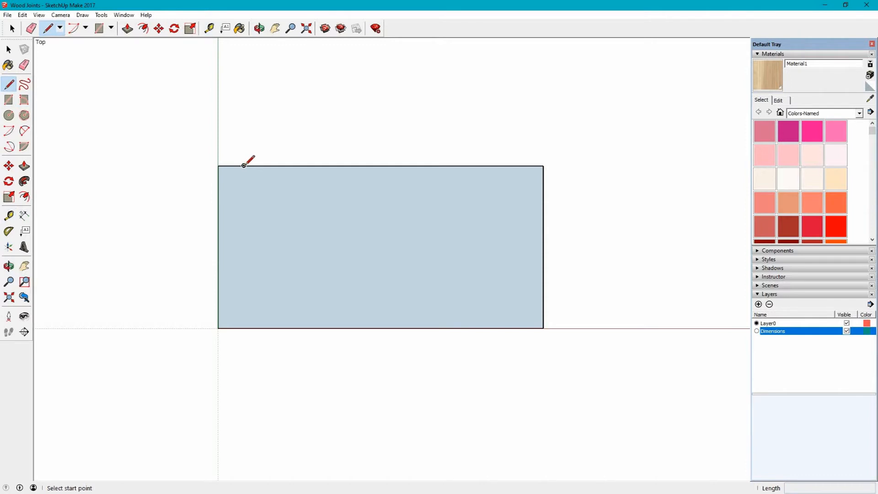
{"action": "left_click", "coordinate": [244, 165]}
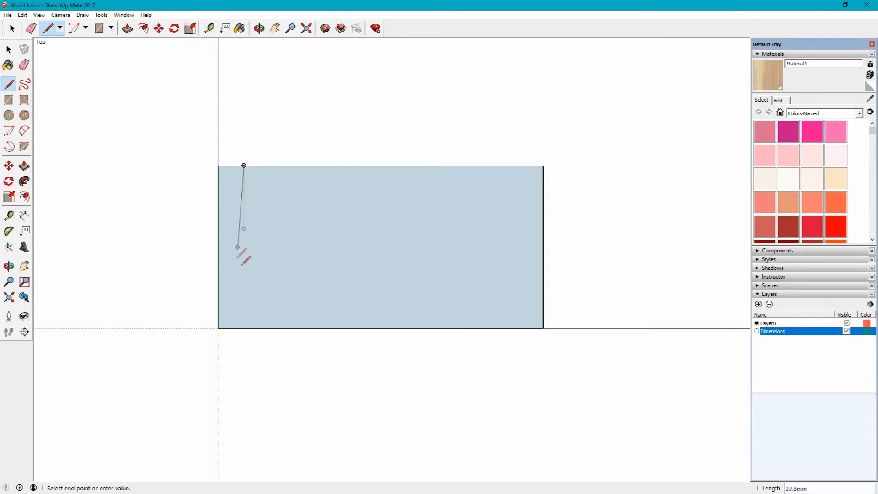
{"action": "left_click", "coordinate": [244, 328]}
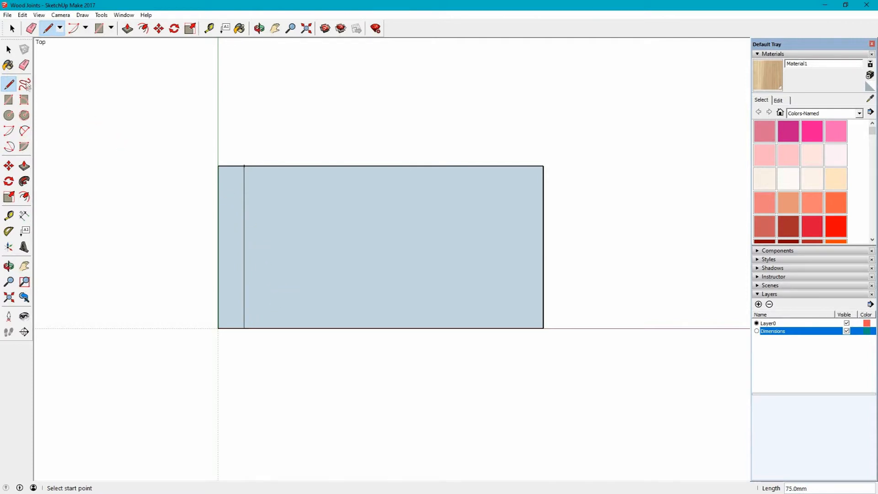
Step: Mark four guide points at successive 15 mm intervals down the vertical line, starting from its upper end
{"action": "left_click", "coordinate": [209, 30]}
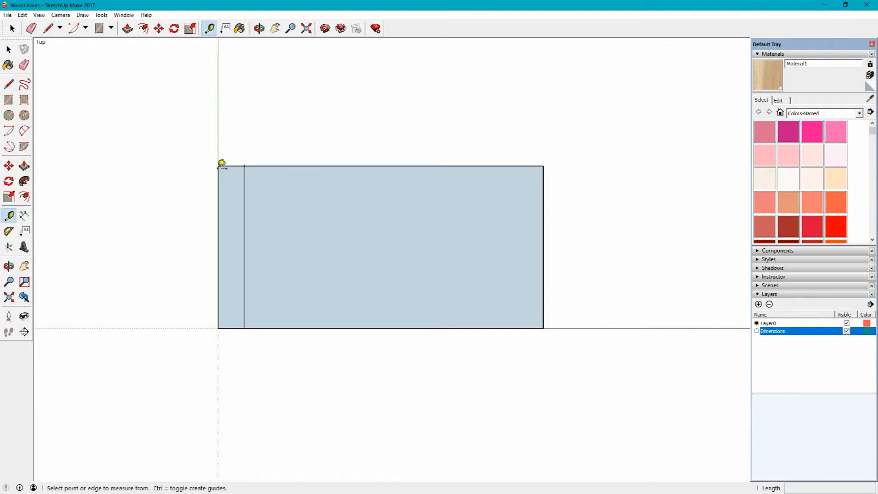
{"action": "left_click", "coordinate": [243, 165]}
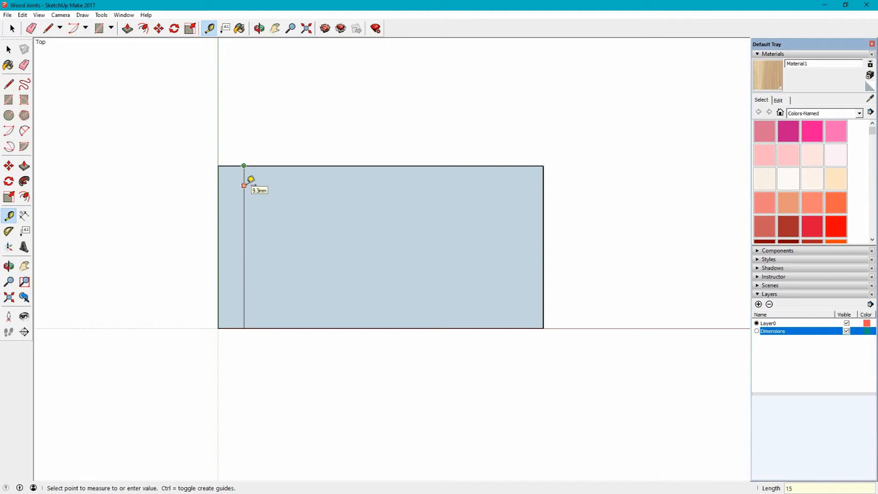
{"action": "type", "text": "15"}
{"action": "key", "text": "Return"}
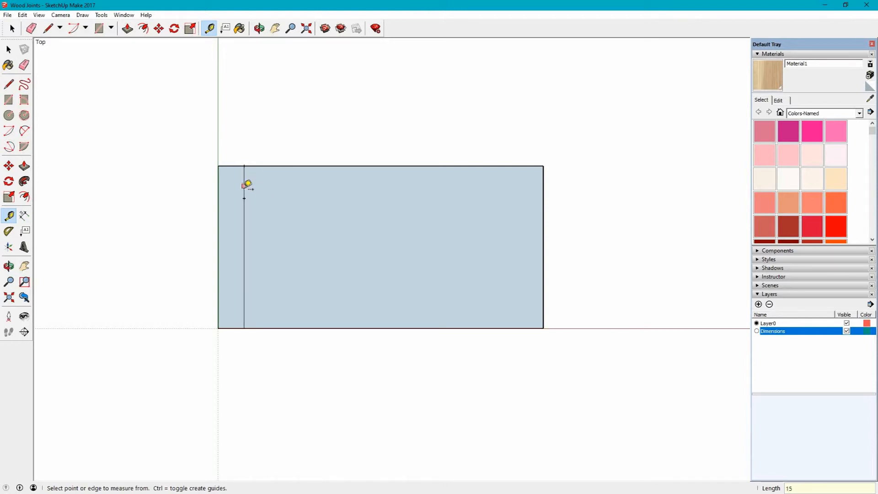
{"action": "left_click", "coordinate": [244, 198]}
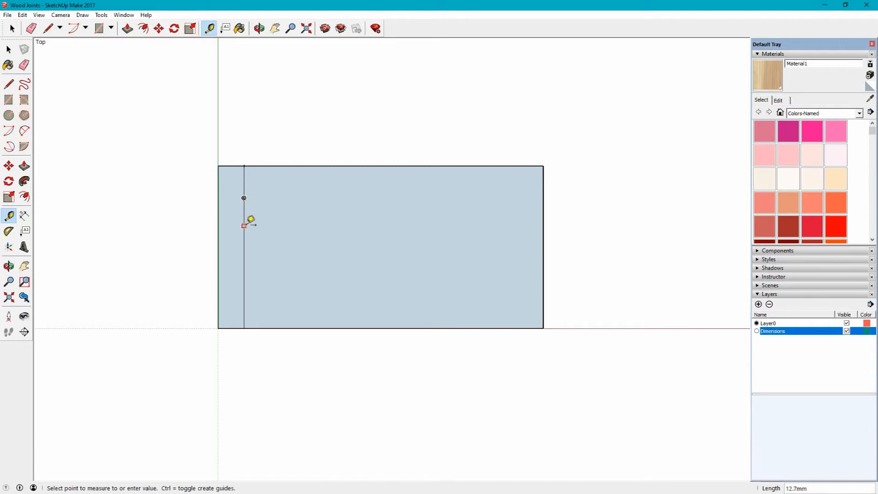
{"action": "key", "text": "Return"}
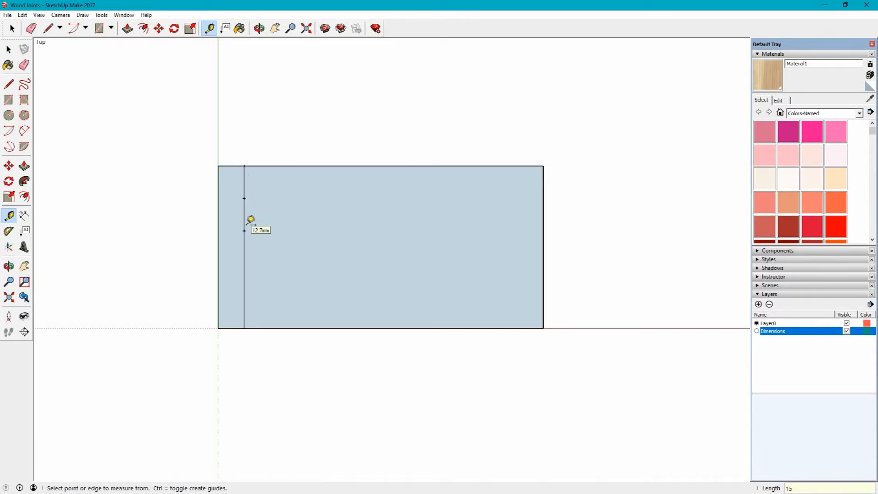
{"action": "left_click", "coordinate": [244, 230]}
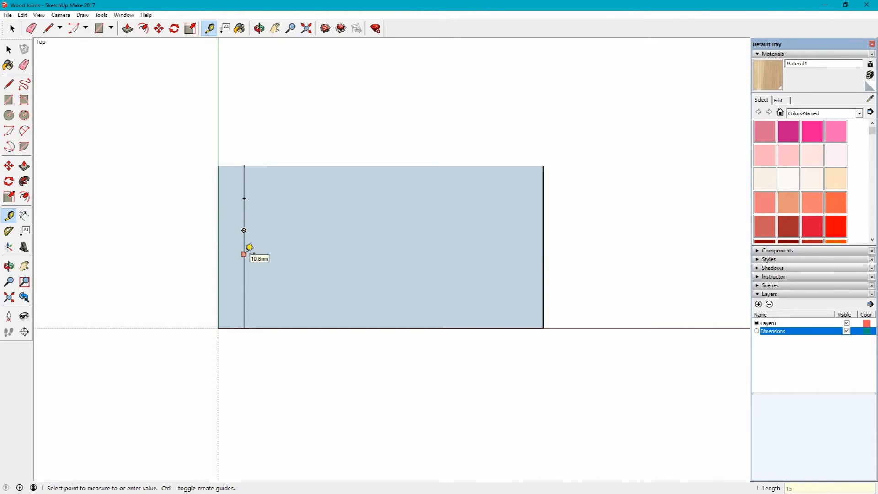
{"action": "key", "text": "Return"}
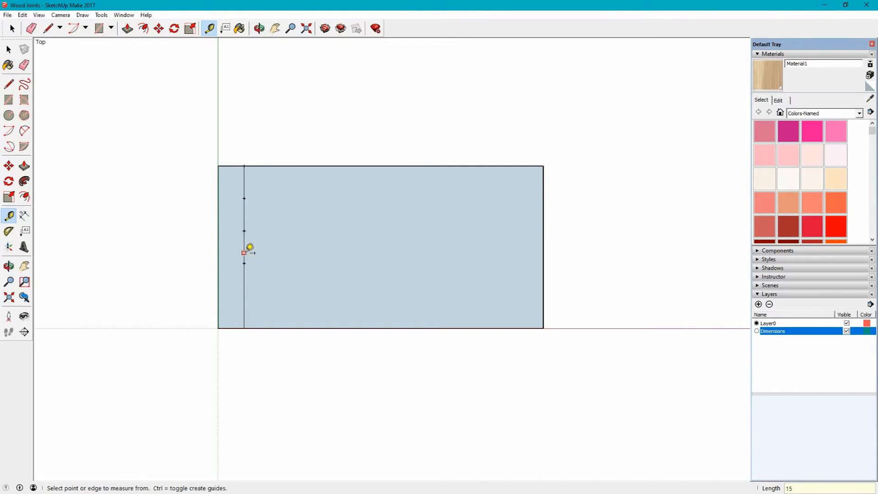
{"action": "left_click", "coordinate": [244, 263]}
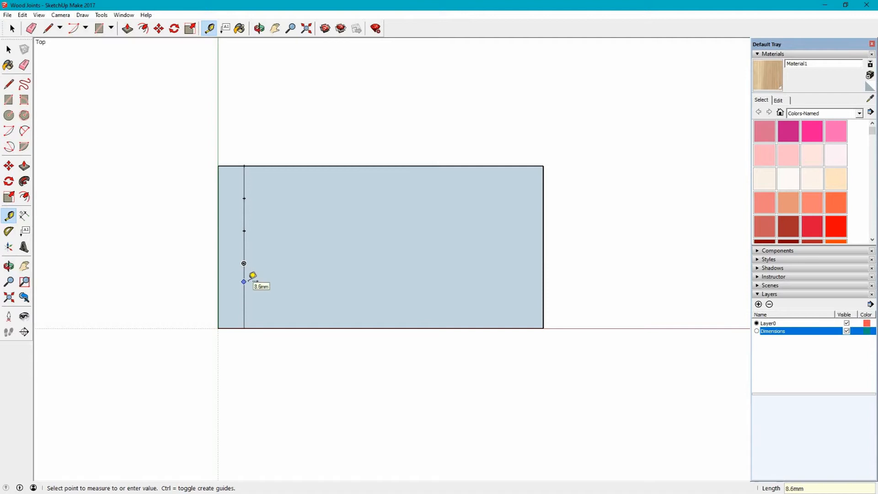
{"action": "key", "text": "Return"}
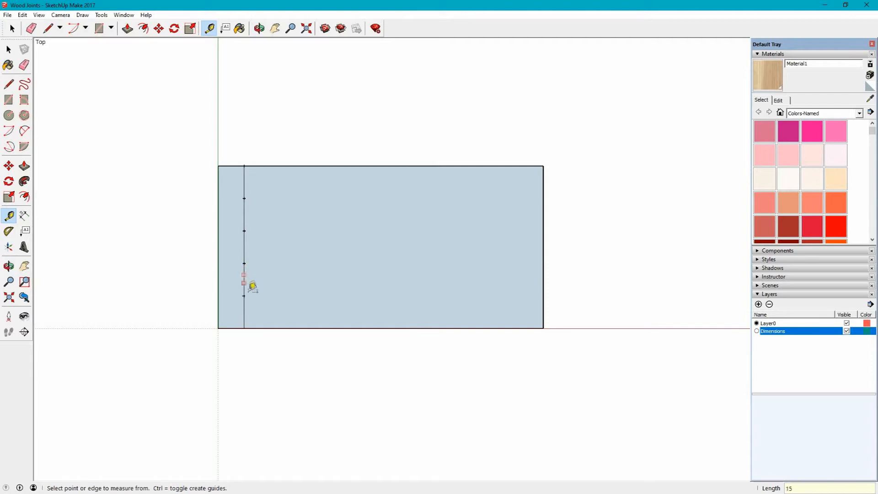
{"action": "left_click", "coordinate": [244, 299]}
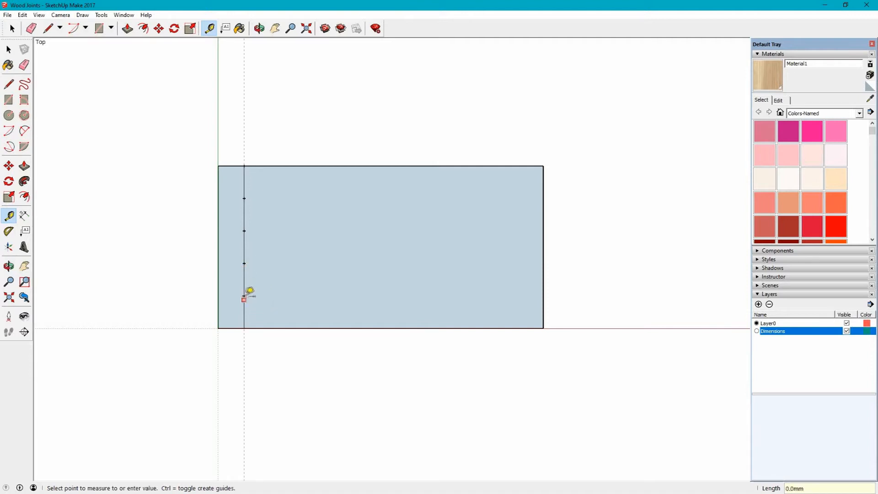
{"action": "right_click", "coordinate": [277, 280]}
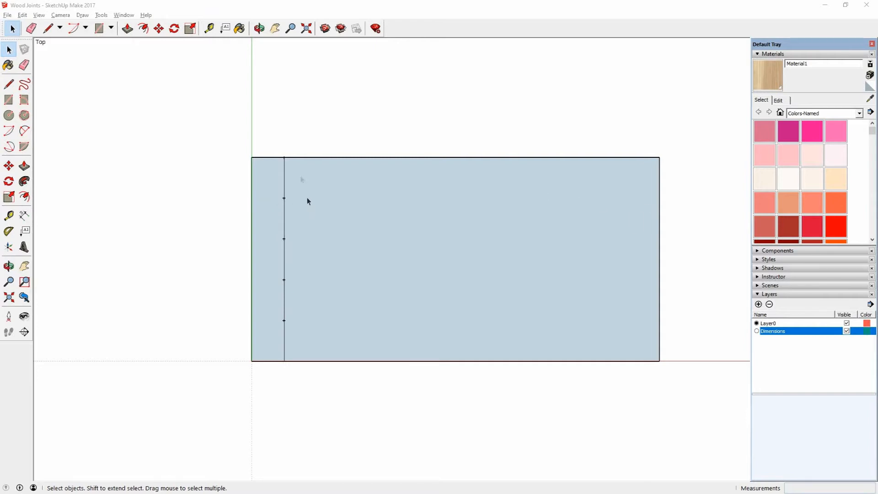
Step: Draw horizontal lines through the upper two guide points on the vertical line, reaching both side edges of the rectangle
{"action": "left_click", "coordinate": [48, 28]}
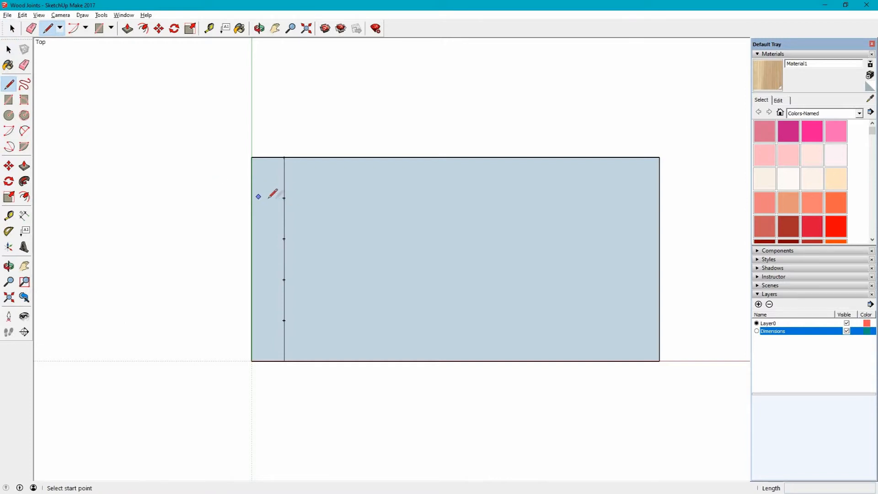
{"action": "left_click", "coordinate": [284, 197]}
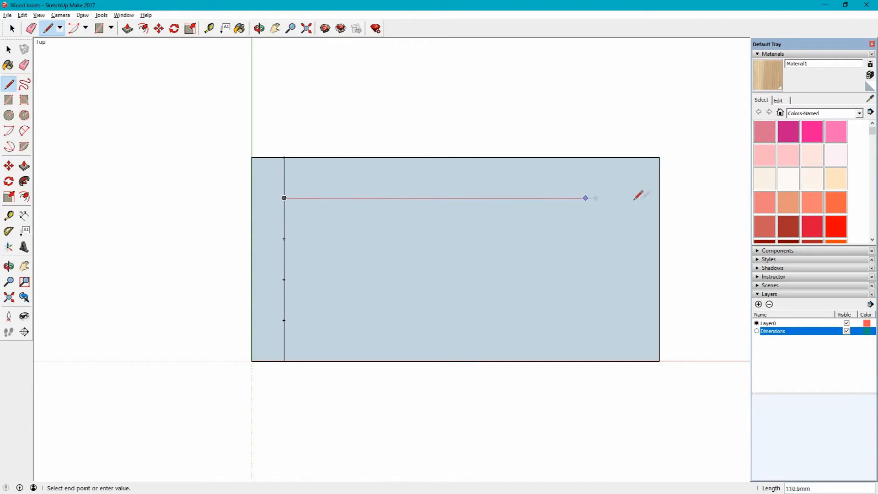
{"action": "left_click", "coordinate": [659, 197]}
{"action": "left_click", "coordinate": [284, 198]}
{"action": "left_click", "coordinate": [252, 197]}
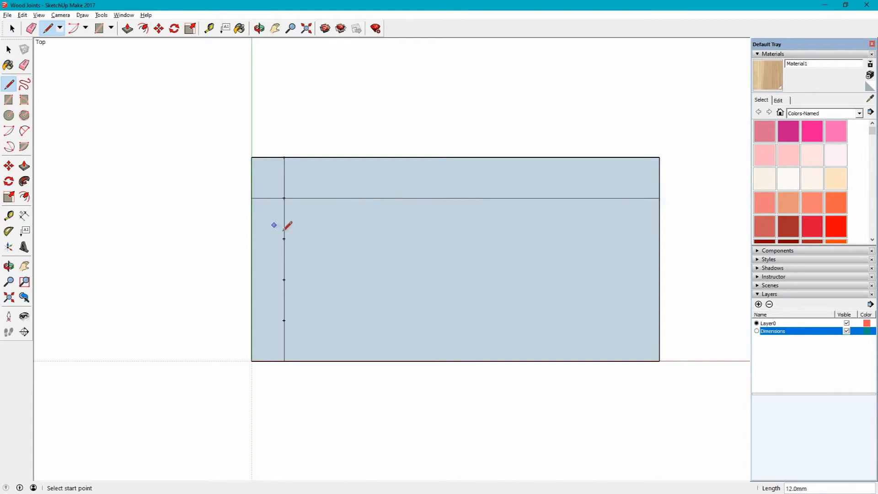
{"action": "left_click", "coordinate": [284, 238]}
{"action": "left_click", "coordinate": [252, 238]}
{"action": "left_click", "coordinate": [284, 238]}
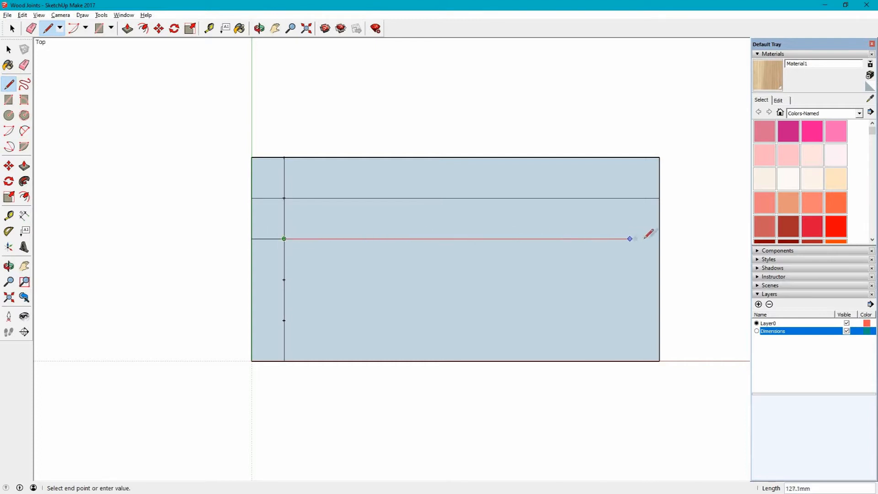
{"action": "left_click", "coordinate": [659, 239]}
Step: Draw horizontal lines through the lower two guide points, extending each to both side edges of the rectangle
{"action": "left_click", "coordinate": [284, 279]}
{"action": "left_click", "coordinate": [252, 279]}
{"action": "left_click", "coordinate": [284, 279]}
{"action": "left_click", "coordinate": [658, 279]}
{"action": "left_click", "coordinate": [284, 320]}
{"action": "left_click", "coordinate": [251, 319]}
{"action": "left_click", "coordinate": [284, 320]}
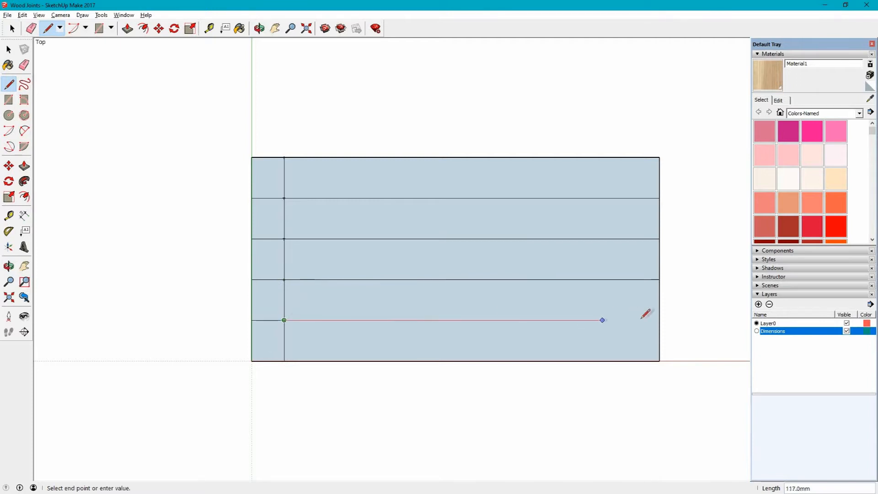
{"action": "left_click", "coordinate": [659, 320]}
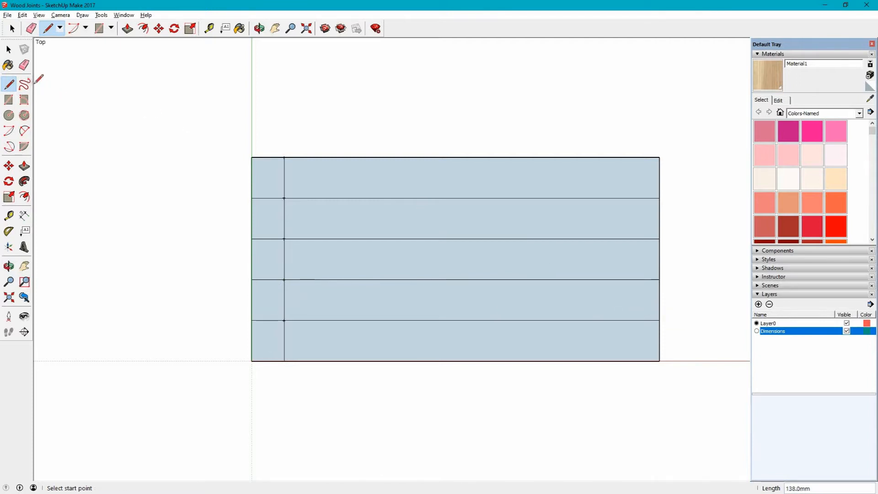
Step: Place a guide point 12 mm along the upper edge from the upper-right corner and draw a vertical line from it to the lower edge
{"action": "left_click", "coordinate": [208, 28]}
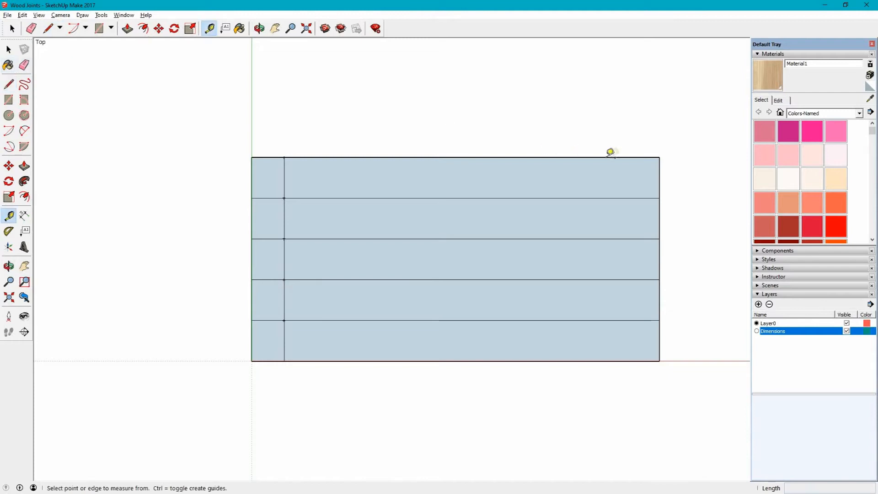
{"action": "left_click", "coordinate": [659, 157]}
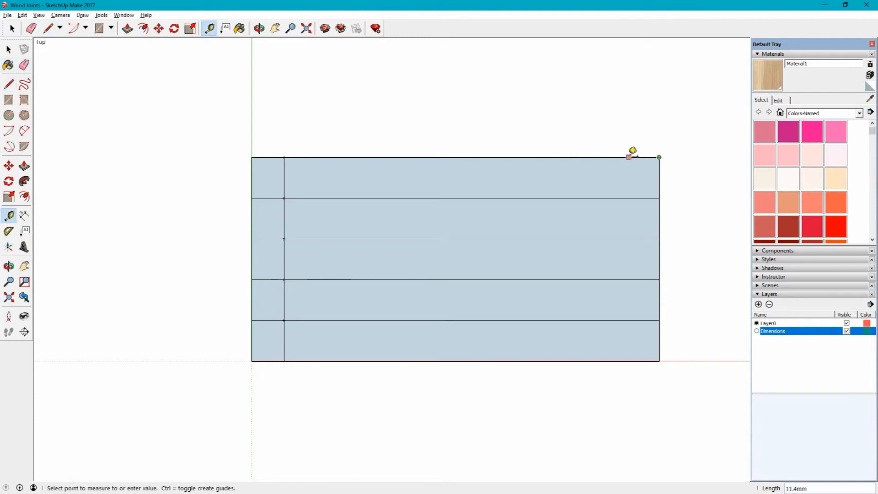
{"action": "key", "text": "Return"}
{"action": "left_click", "coordinate": [9, 84]}
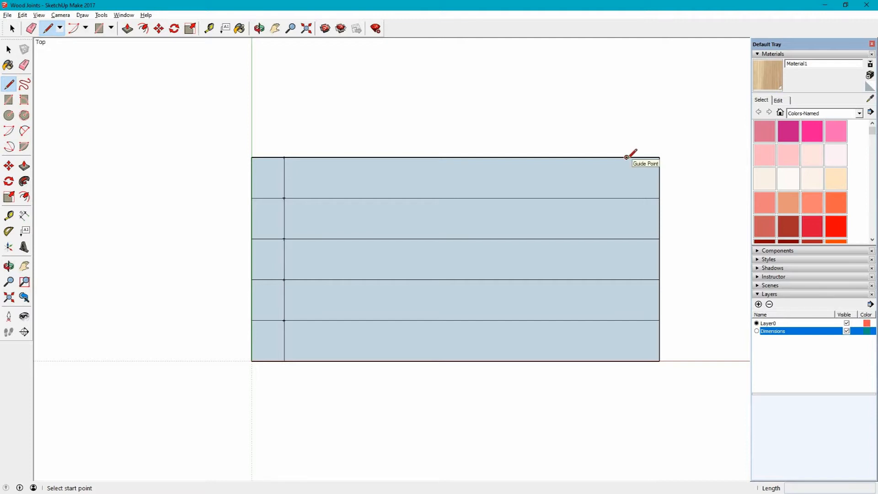
{"action": "left_click", "coordinate": [627, 157]}
{"action": "left_click", "coordinate": [626, 360]}
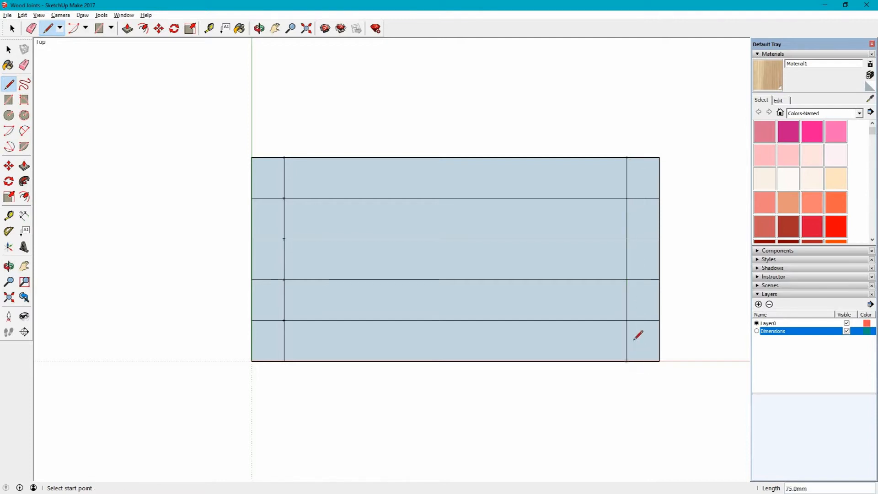
Step: Erase the outer edge segments of the second and fourth rows at both ends to open the finger joint notches
{"action": "key", "text": "e"}
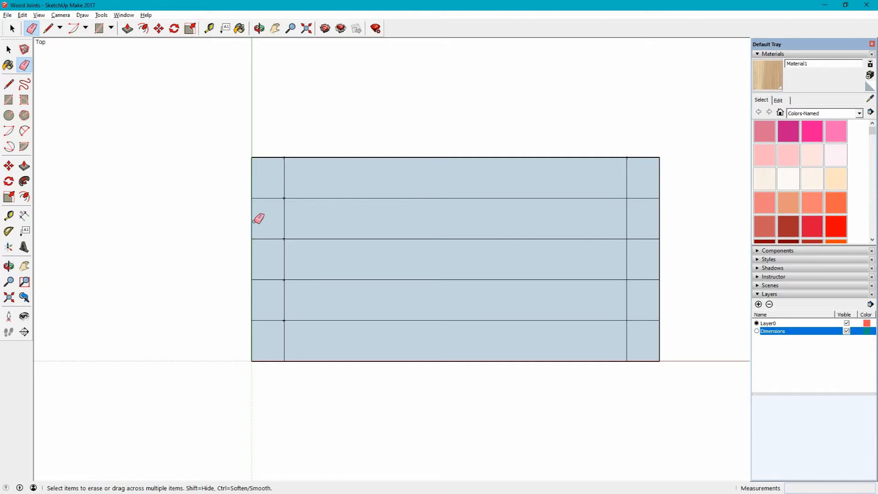
{"action": "left_click", "coordinate": [252, 221]}
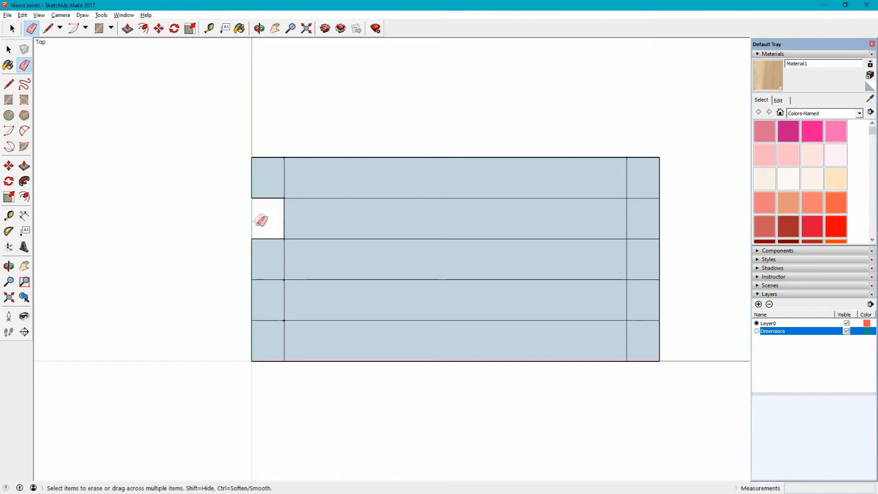
{"action": "left_click", "coordinate": [251, 300]}
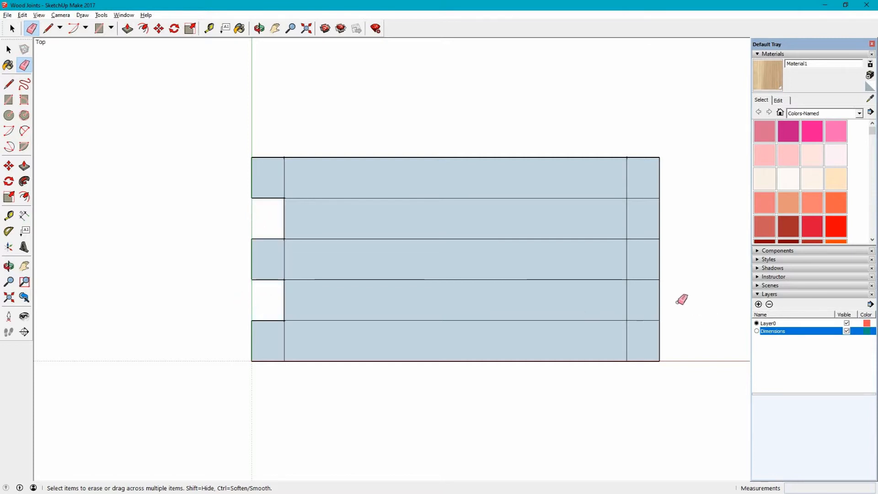
{"action": "left_click", "coordinate": [659, 300]}
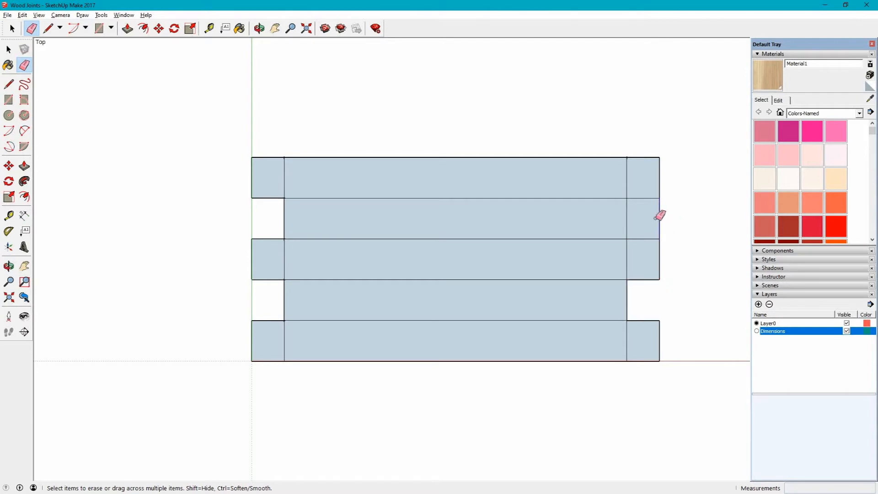
{"action": "left_click", "coordinate": [659, 218]}
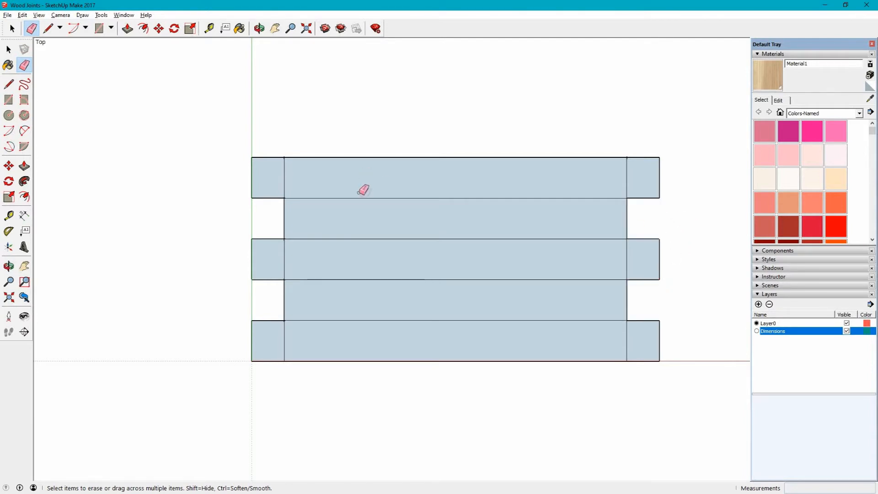
Step: Erase the horizontal interior lines and the lines across the finger bases, hiding the ones on the upper-left and middle-left fingers
{"action": "left_click_drag", "start_coordinate": [394, 194], "coordinate": [418, 322]}
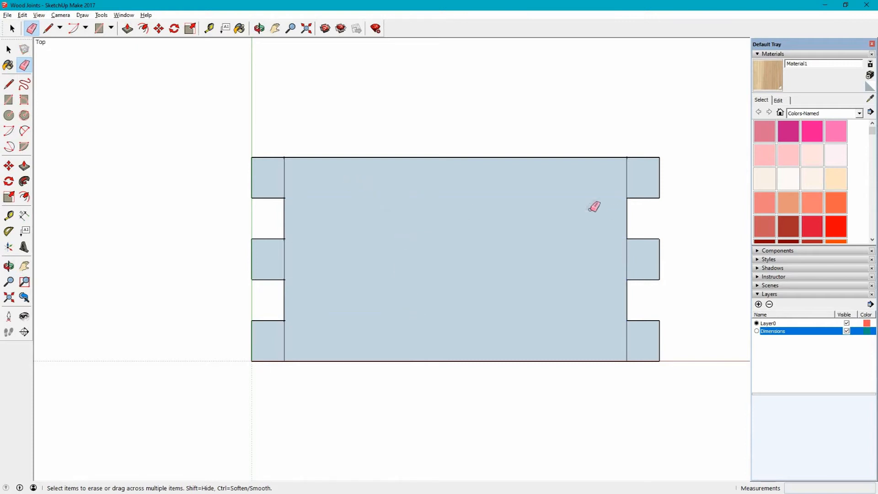
{"action": "left_click_drag", "start_coordinate": [640, 177], "coordinate": [620, 178]}
{"action": "left_click", "coordinate": [627, 256]}
{"action": "left_click_drag", "start_coordinate": [643, 333], "coordinate": [578, 334]}
{"action": "left_click", "coordinate": [285, 337]}
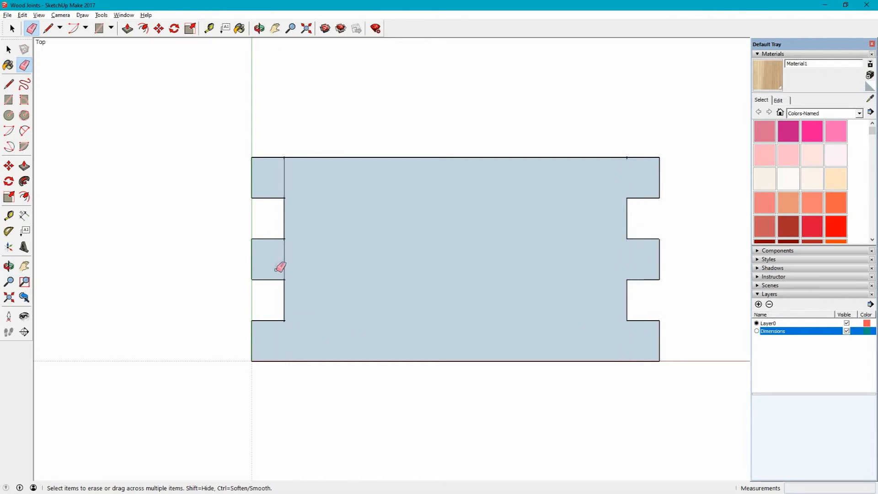
{"action": "left_click", "coordinate": [285, 260], "text": "shift"}
{"action": "left_click", "coordinate": [282, 179], "text": "shift"}
Step: Switch the camera from parallel projection to perspective
{"action": "mouse_move", "coordinate": [700, 308]}
{"action": "middle_mouse_down"}
{"action": "mouse_move", "coordinate": [690, 329]}
{"action": "mouse_move", "coordinate": [646, 353]}
{"action": "mouse_move", "coordinate": [684, 353]}
{"action": "mouse_move", "coordinate": [691, 378]}
{"action": "mouse_move", "coordinate": [619, 414]}
{"action": "mouse_move", "coordinate": [388, 394]}
{"action": "mouse_move", "coordinate": [338, 357]}
{"action": "middle_mouse_up"}
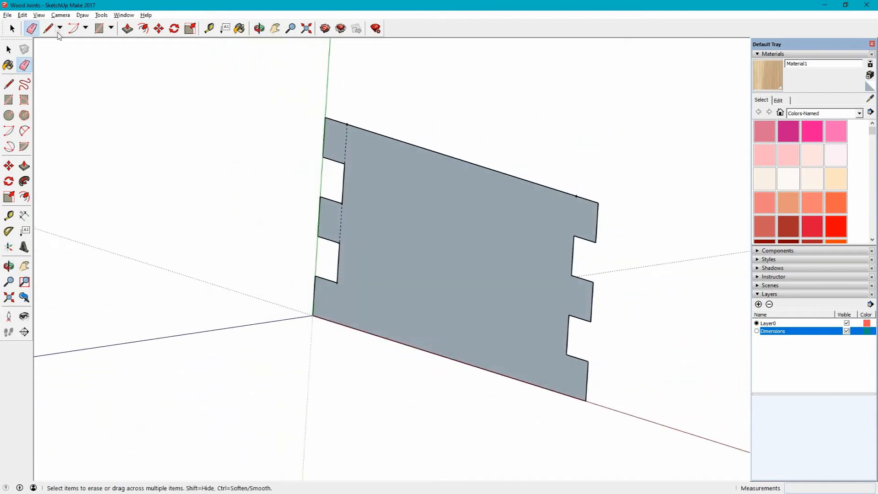
{"action": "left_click", "coordinate": [60, 15]}
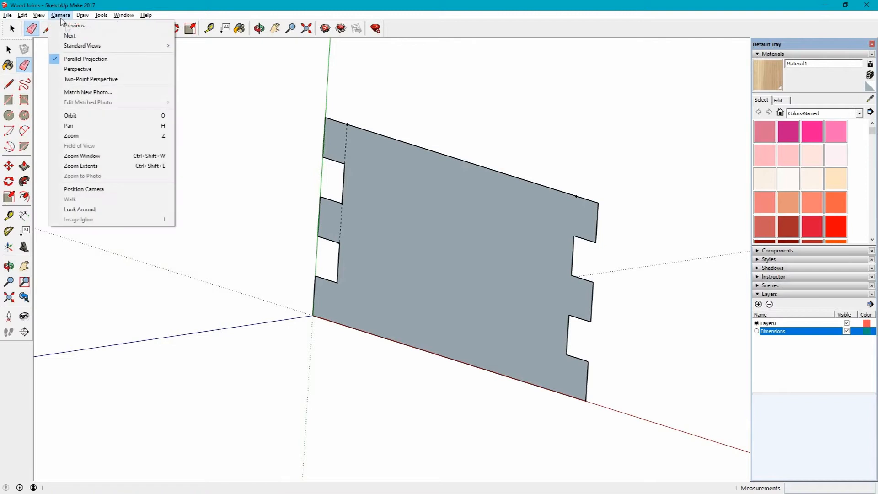
{"action": "left_click", "coordinate": [86, 69]}
Step: Push/Pull the notched panel face to a thickness of 12 mm
{"action": "scroll", "coordinate": [436, 267], "scroll_direction": "up", "scroll_amount": 1}
{"action": "scroll", "coordinate": [478, 261], "scroll_direction": "up", "scroll_amount": 1}
{"action": "scroll", "coordinate": [479, 260], "scroll_direction": "up", "scroll_amount": 1}
{"action": "middle_click_drag", "start_coordinate": [601, 291], "coordinate": [448, 232]}
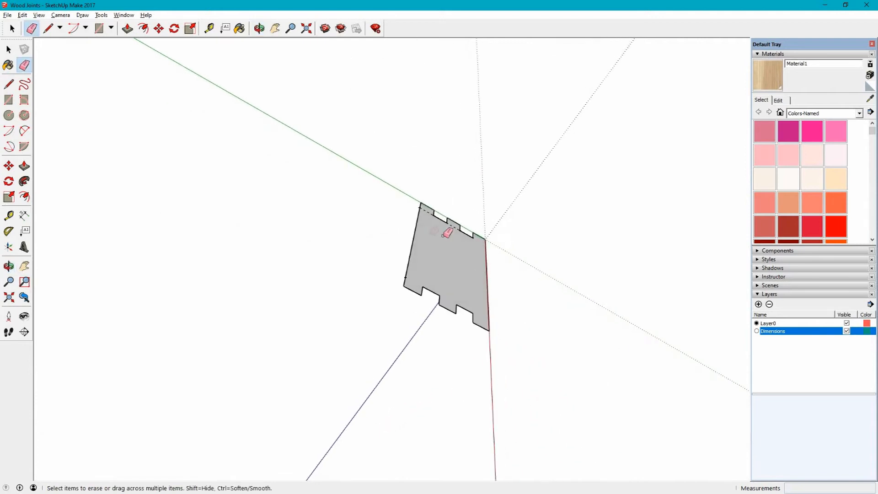
{"action": "left_click", "coordinate": [128, 29]}
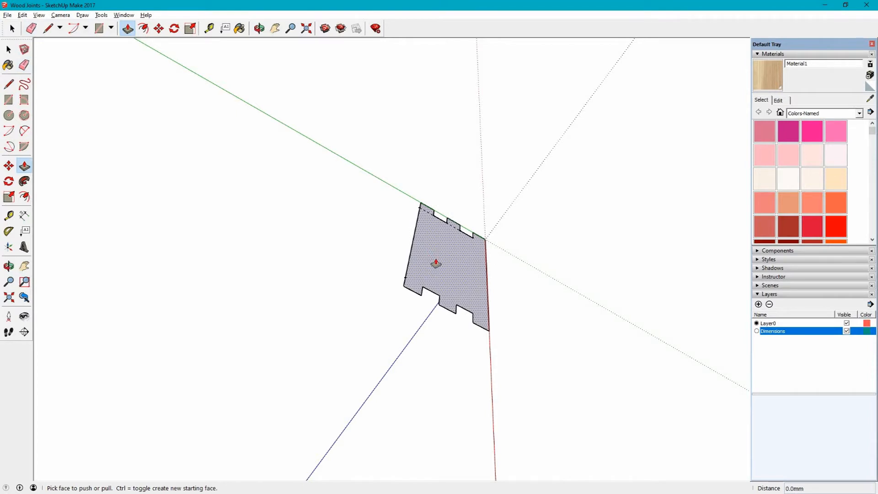
{"action": "left_click_drag", "start_coordinate": [436, 263], "coordinate": [446, 249]}
{"action": "type", "text": "12"}
{"action": "key", "text": "Return"}
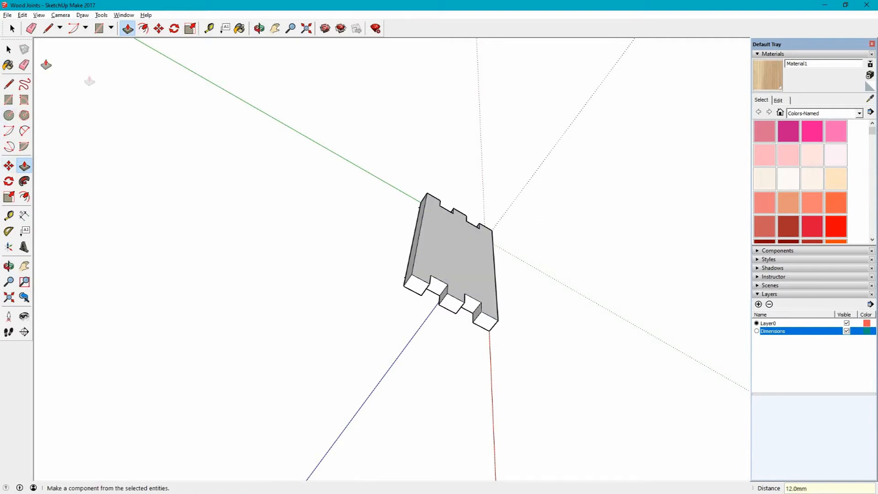
Step: Select the whole notched panel and make it a component named "Side wall"
{"action": "left_click", "coordinate": [8, 50]}
{"action": "middle_click_drag", "start_coordinate": [308, 272], "coordinate": [494, 59]}
{"action": "middle_click_drag", "start_coordinate": [343, 355], "coordinate": [439, 309]}
{"action": "middle_click_drag", "start_coordinate": [614, 317], "coordinate": [427, 290]}
{"action": "left_click", "coordinate": [464, 245]}
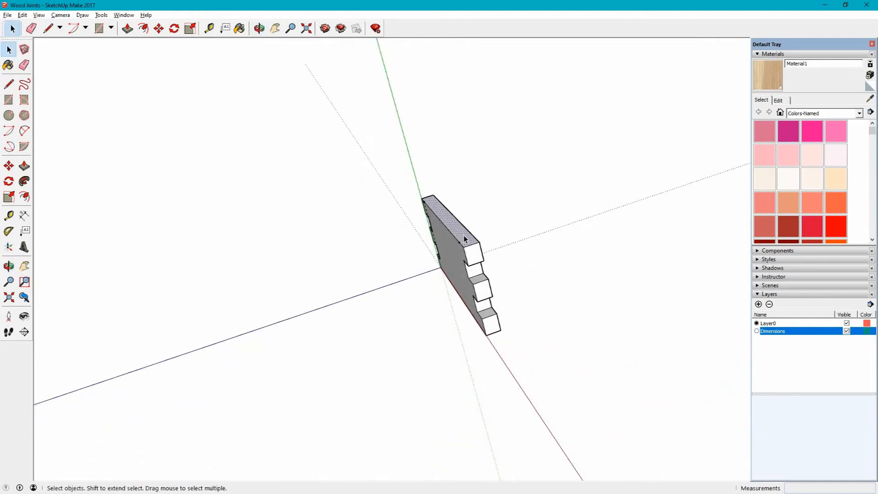
{"action": "triple_click", "coordinate": [464, 237]}
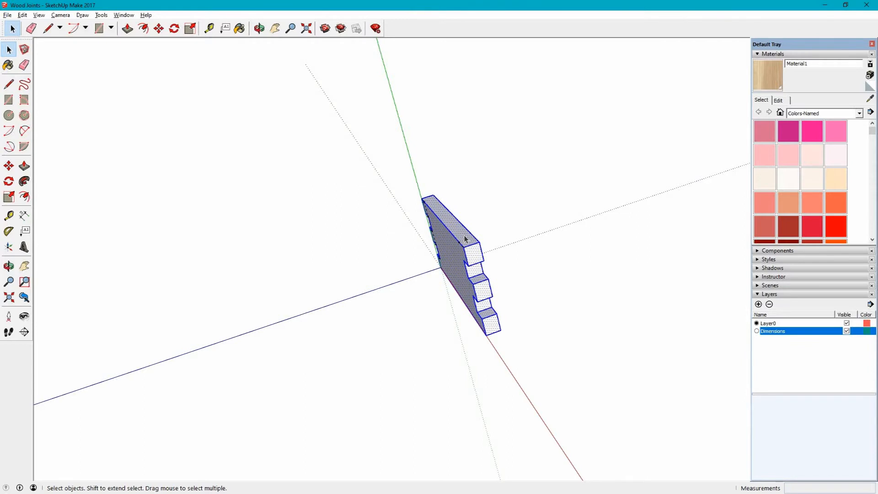
{"action": "right_click", "coordinate": [465, 238]}
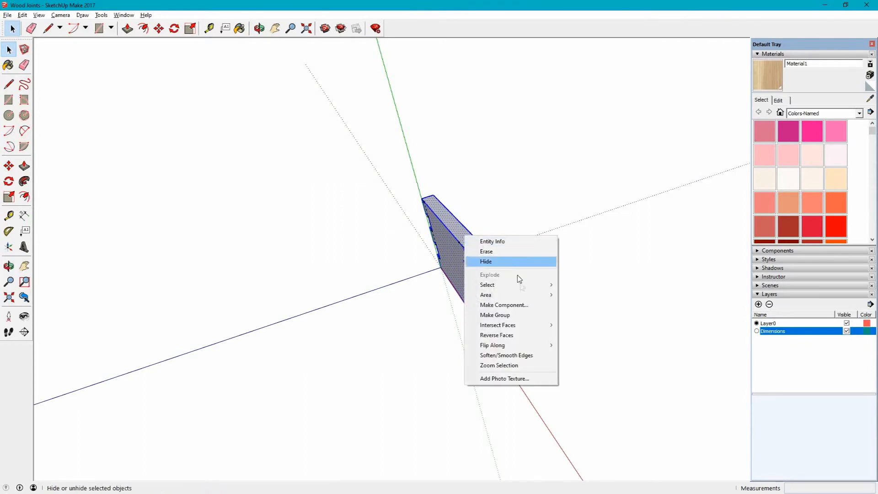
{"action": "left_click", "coordinate": [511, 305]}
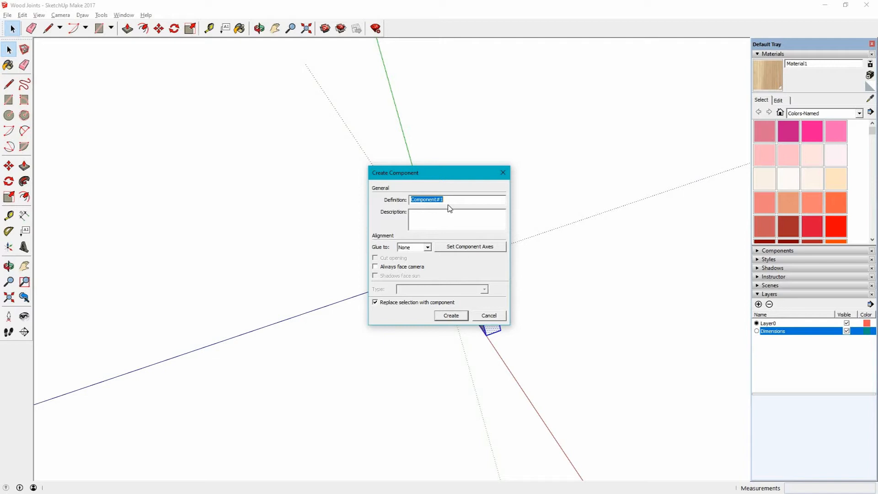
{"action": "type", "text": "Side wall"}
{"action": "key", "text": "Return"}
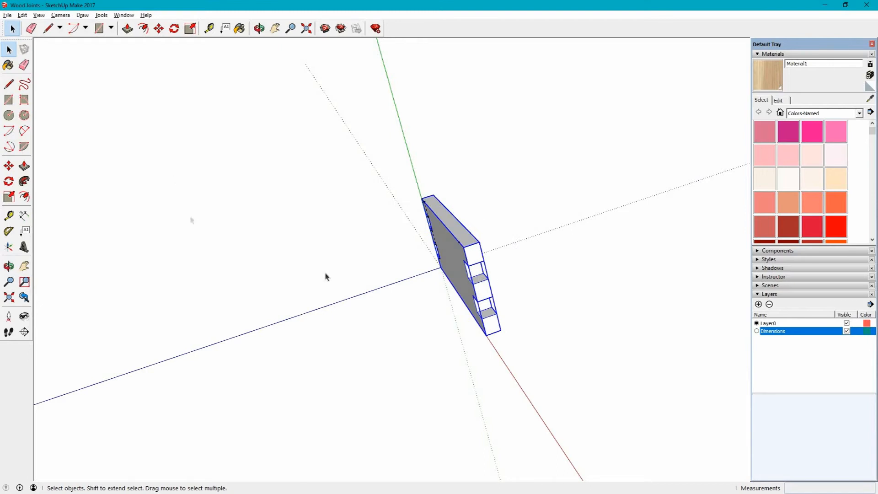
Step: Copy the side wall about 102.4 mm along the blue axis, away from the original
{"action": "left_click", "coordinate": [159, 29]}
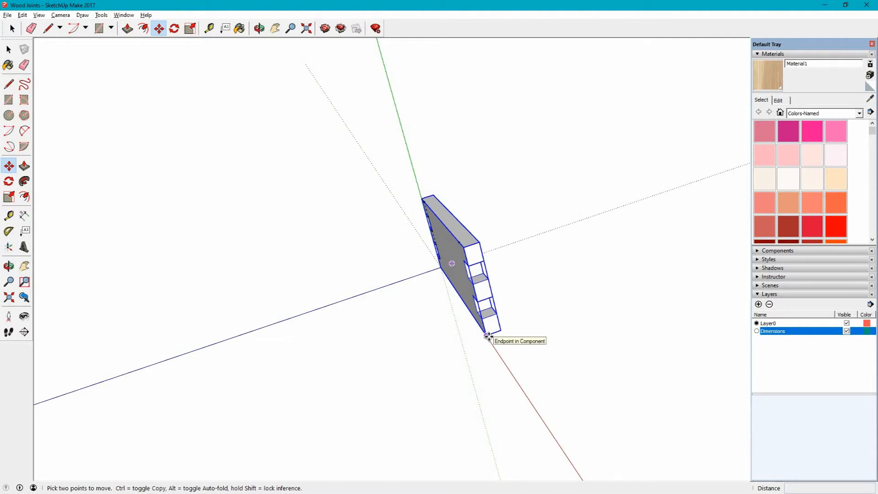
{"action": "left_click", "coordinate": [487, 336]}
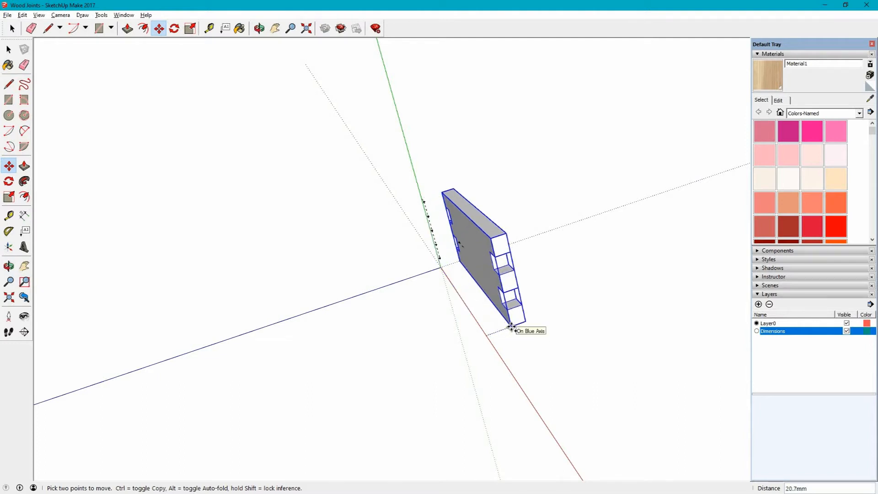
{"action": "key", "text": "ctrl"}
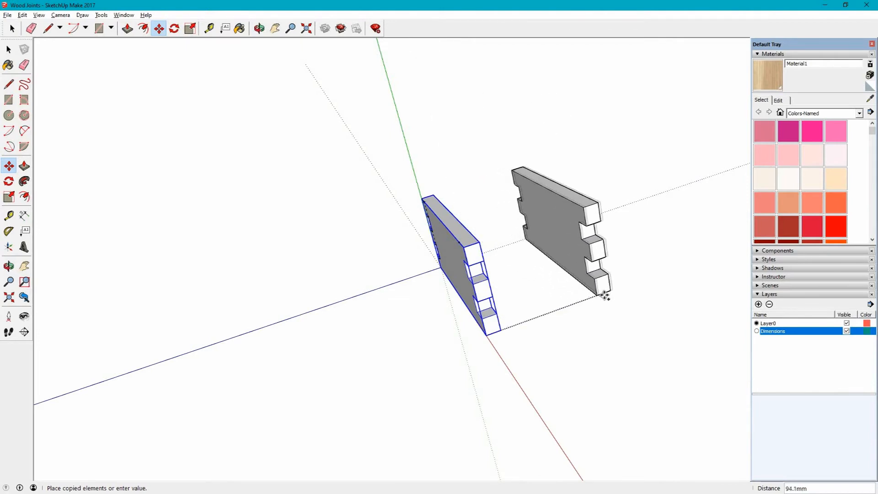
{"action": "left_click", "coordinate": [608, 295]}
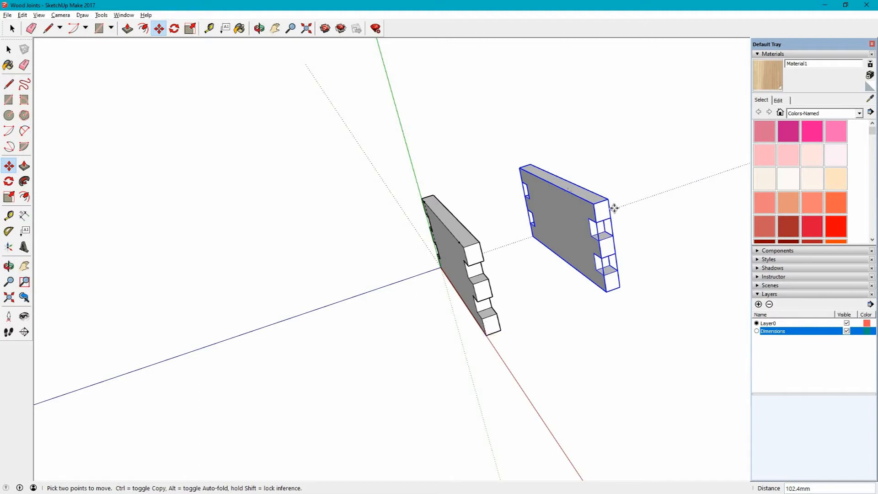
Step: Move the original side wall a short distance along the blue axis toward its copy, clear of the guide points
{"action": "left_click", "coordinate": [8, 49]}
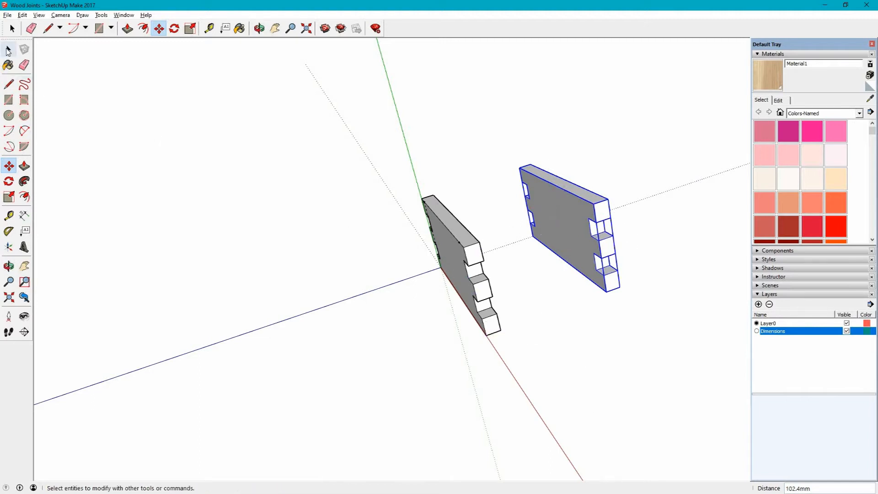
{"action": "left_click", "coordinate": [487, 331]}
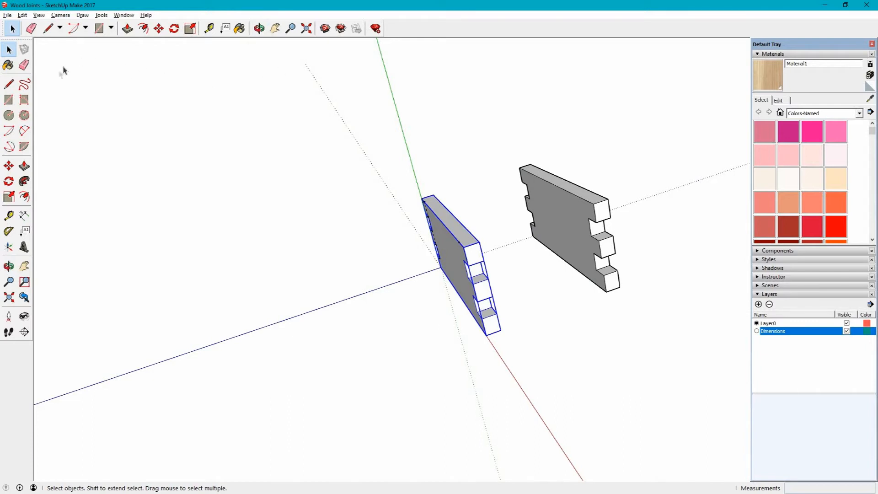
{"action": "left_click", "coordinate": [159, 29]}
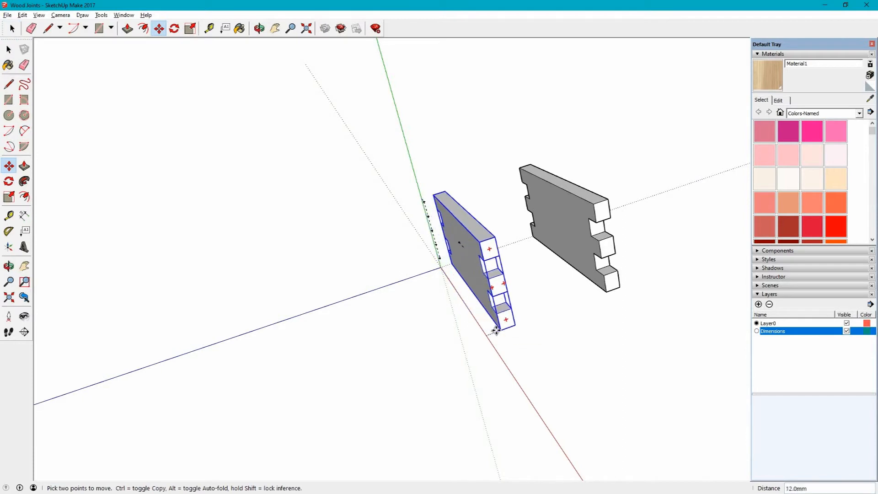
{"action": "left_click", "coordinate": [505, 329]}
{"action": "key", "text": "o"}
{"action": "left_click_drag", "start_coordinate": [367, 367], "coordinate": [431, 345]}
{"action": "key", "text": "m"}
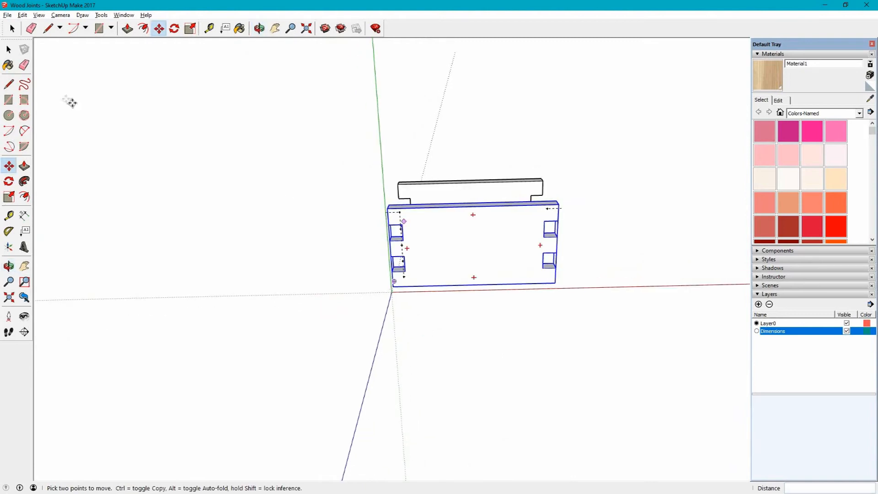
Step: Delete the remaining guide points and lines along both notched ends of the original side wall
{"action": "left_click", "coordinate": [9, 50]}
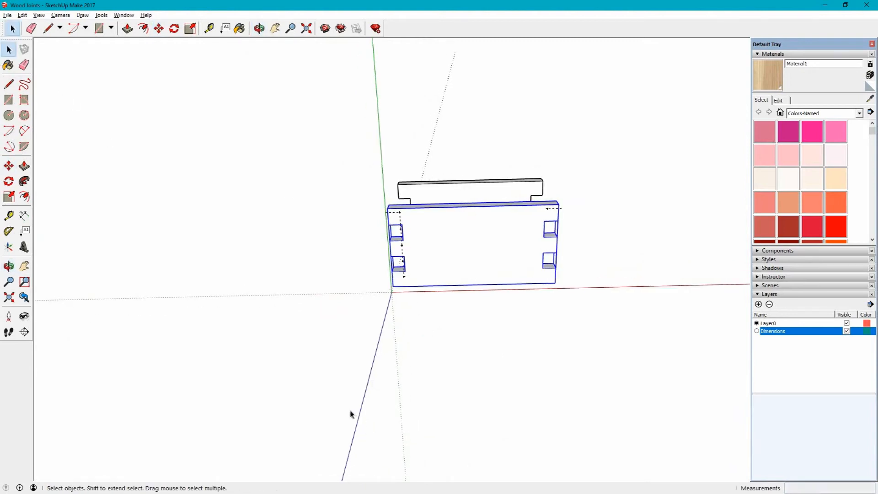
{"action": "middle_click_drag", "start_coordinate": [330, 358], "coordinate": [600, 314]}
{"action": "left_click", "coordinate": [432, 214]}
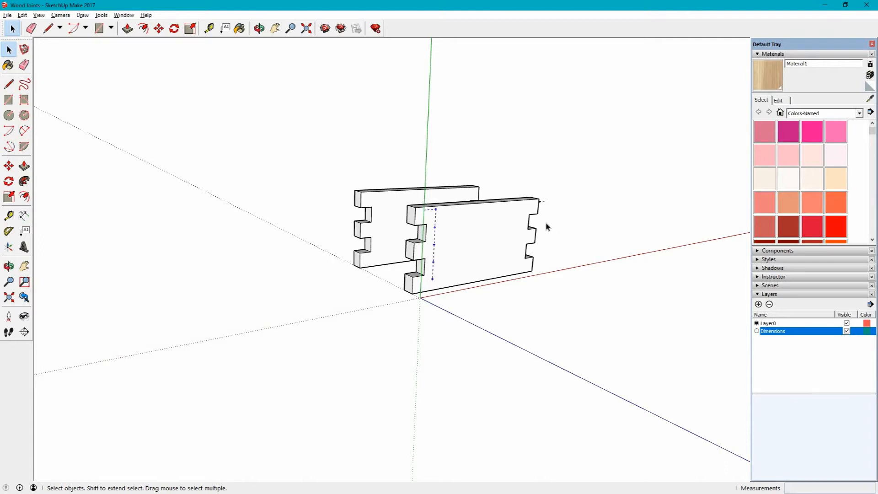
{"action": "left_click_drag", "start_coordinate": [534, 185], "coordinate": [583, 237]}
Step: Rotate both side walls together 90° about the red axis so they stand upright on the ground plane
{"action": "middle_click_drag", "start_coordinate": [344, 368], "coordinate": [543, 364]}
{"action": "middle_click_drag", "start_coordinate": [454, 359], "coordinate": [386, 308]}
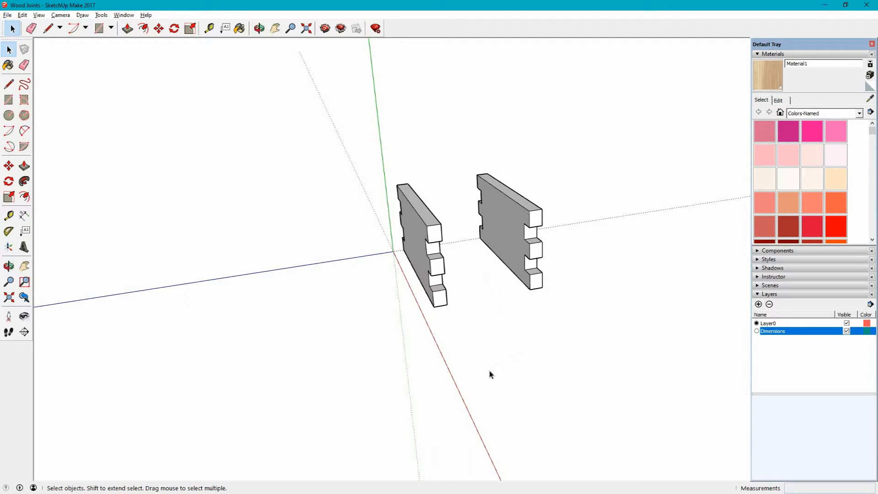
{"action": "middle_click_drag", "start_coordinate": [472, 376], "coordinate": [337, 242]}
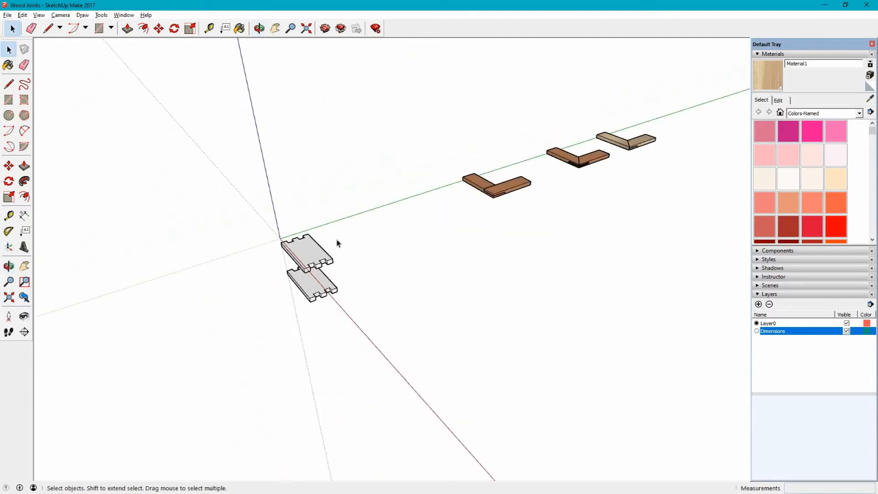
{"action": "scroll", "coordinate": [288, 256], "scroll_direction": "up", "scroll_amount": 3}
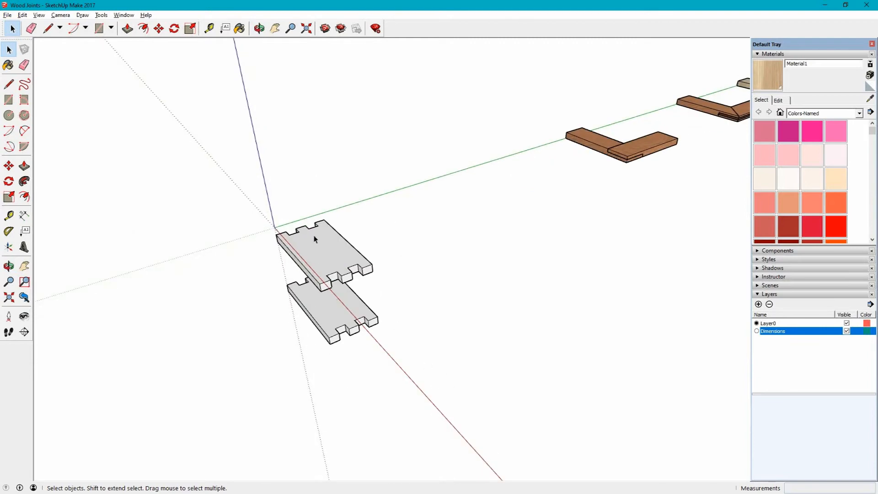
{"action": "left_click_drag", "start_coordinate": [227, 190], "coordinate": [442, 375]}
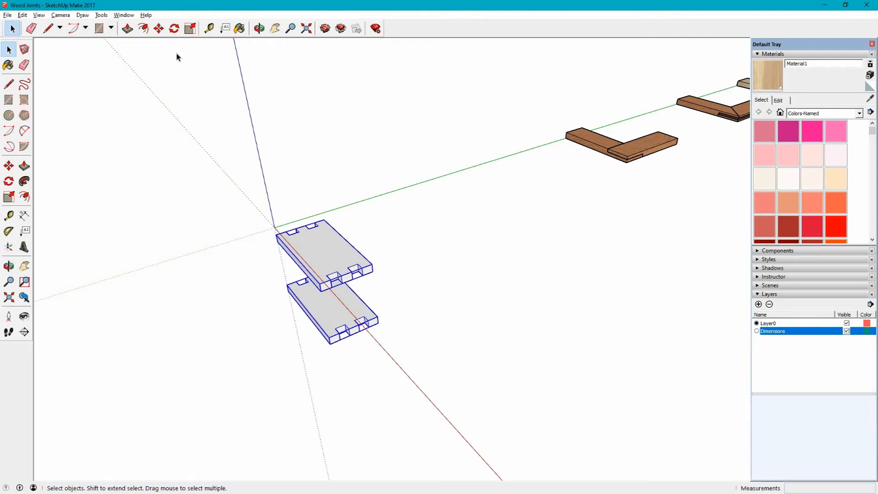
{"action": "left_click", "coordinate": [174, 30]}
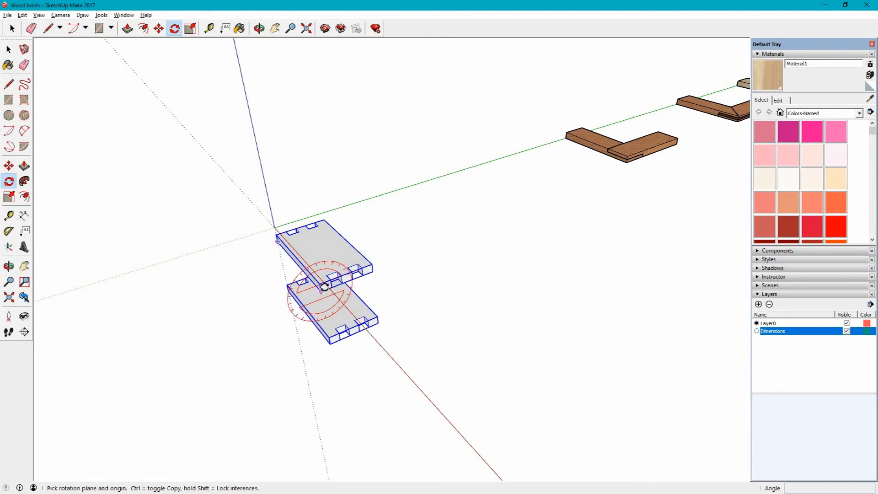
{"action": "left_click", "coordinate": [320, 284]}
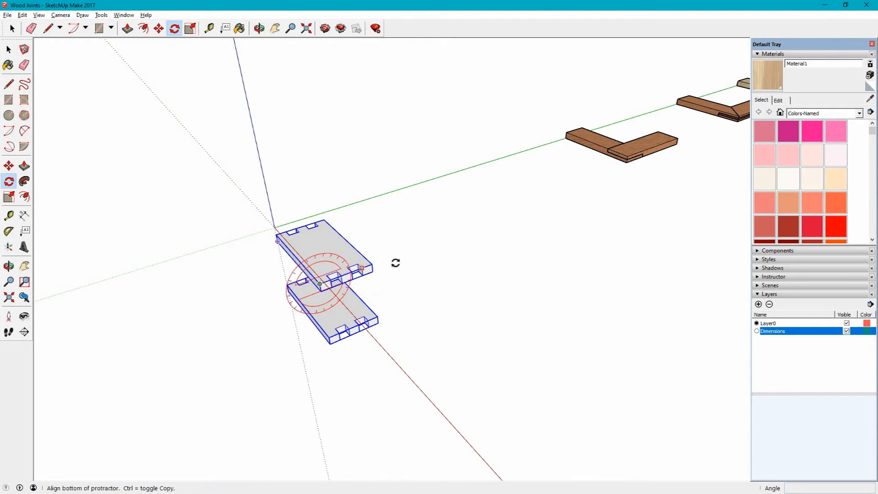
{"action": "left_click", "coordinate": [401, 254]}
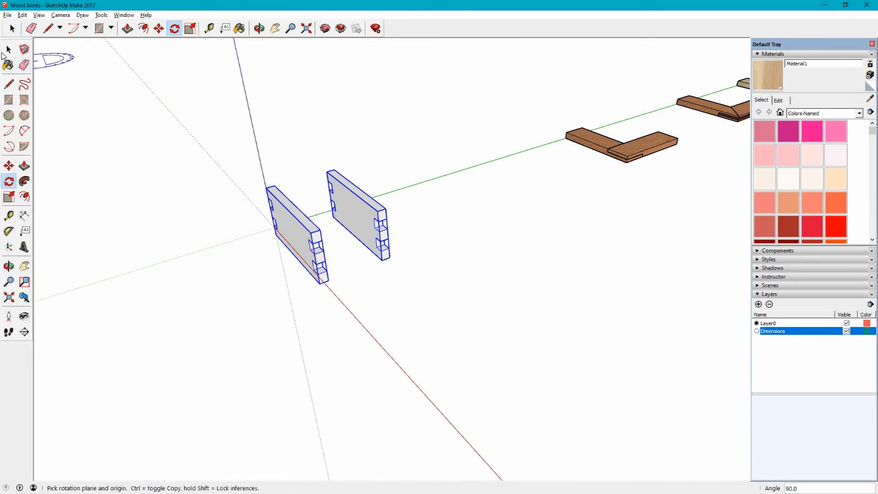
{"action": "left_click", "coordinate": [8, 50]}
{"action": "left_click", "coordinate": [243, 297]}
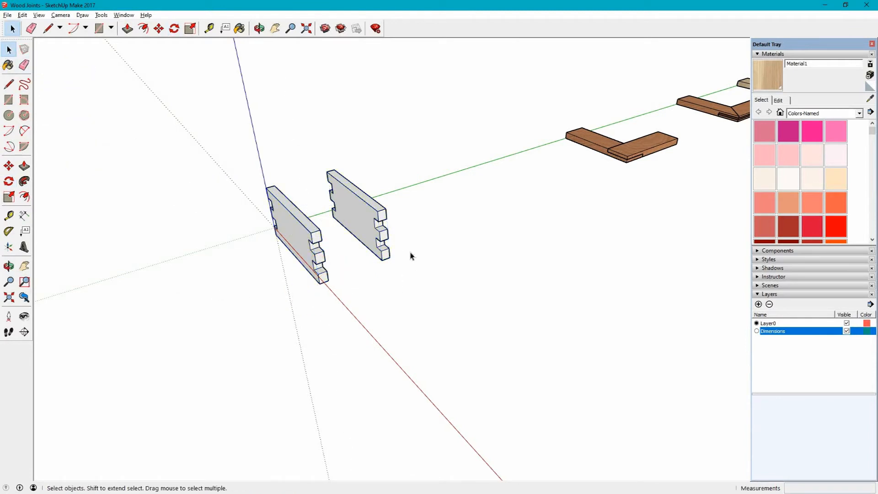
Step: Move the far side wall along the green axis onto the side wall at the origin so their corners coincide
{"action": "scroll", "coordinate": [352, 261], "scroll_direction": "up", "scroll_amount": 1}
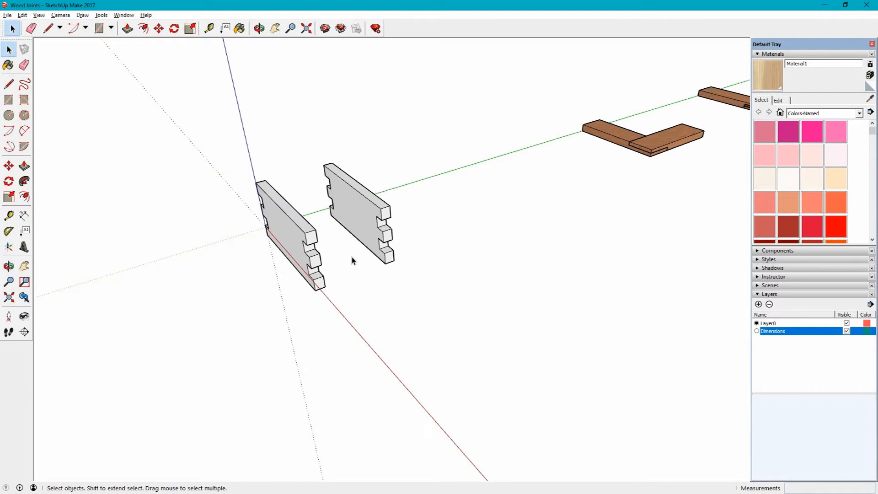
{"action": "middle_click", "coordinate": [444, 286]}
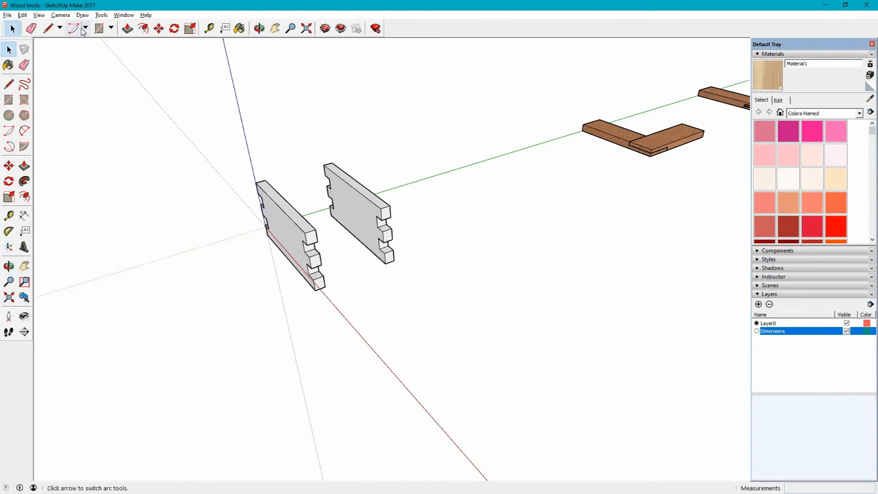
{"action": "left_click", "coordinate": [159, 29]}
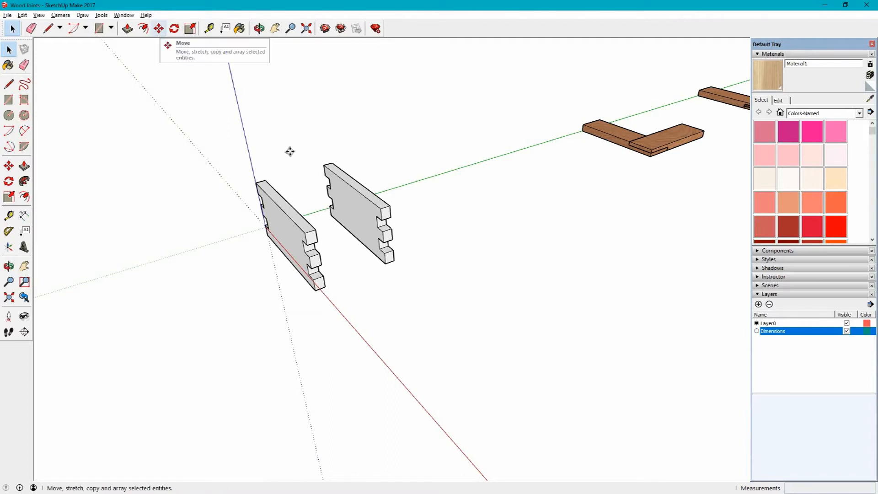
{"action": "left_click", "coordinate": [376, 266]}
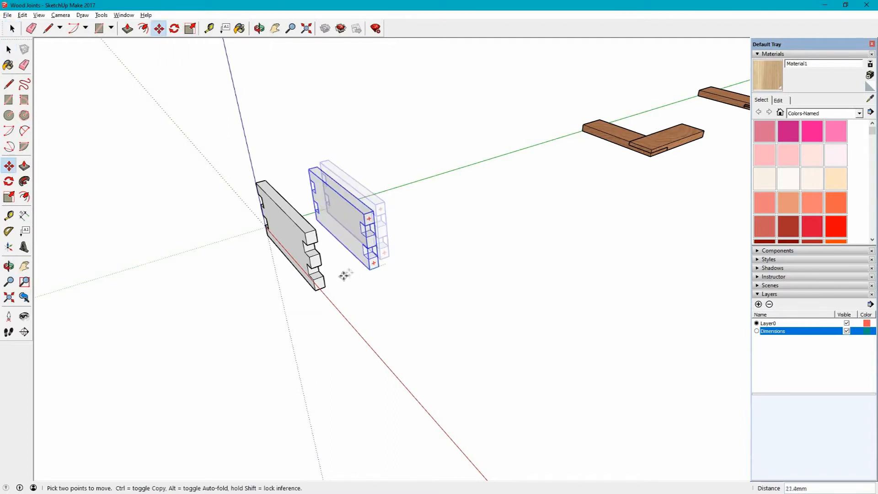
{"action": "left_click", "coordinate": [316, 290]}
{"action": "left_click", "coordinate": [317, 291]}
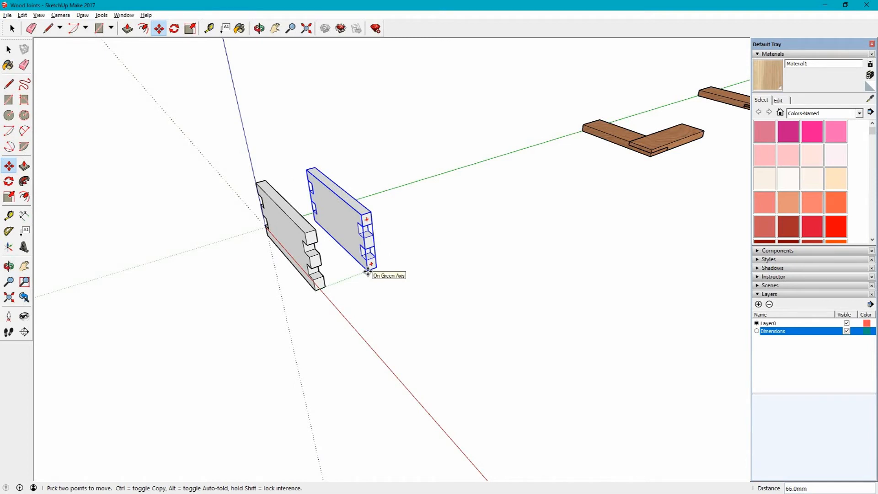
{"action": "left_click", "coordinate": [367, 272]}
{"action": "left_click", "coordinate": [315, 289]}
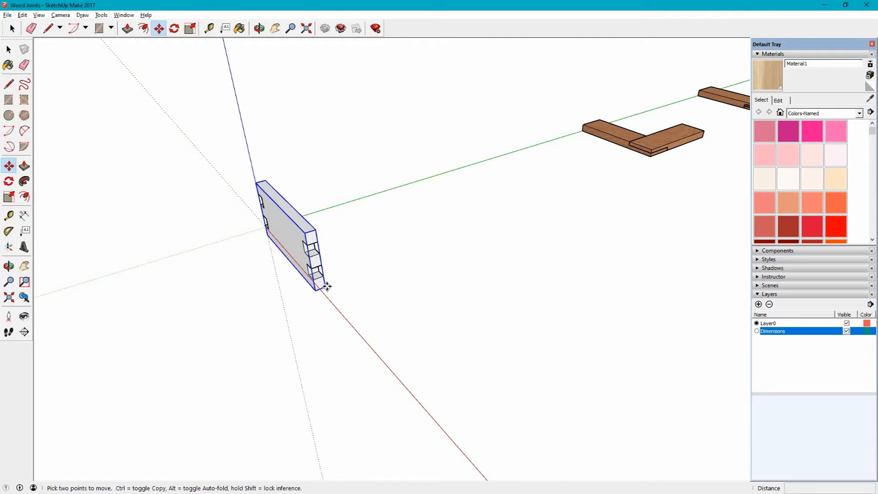
{"action": "left_click", "coordinate": [326, 286]}
{"action": "type", "text": "12"}
{"action": "key", "text": "Return"}
{"action": "key", "text": "ctrl+z"}
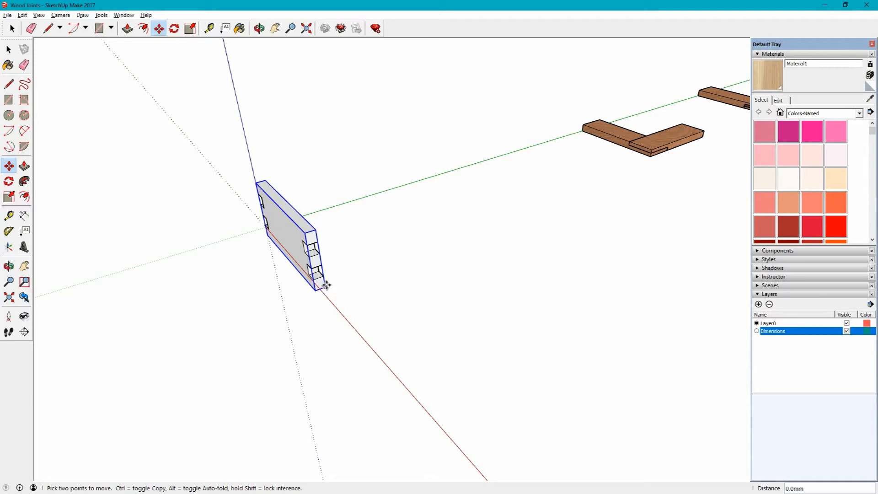
Step: Move the overlapping side wall 88 mm along the green axis away from the one at the origin
{"action": "key", "text": "ctrl"}
{"action": "left_click", "coordinate": [326, 286]}
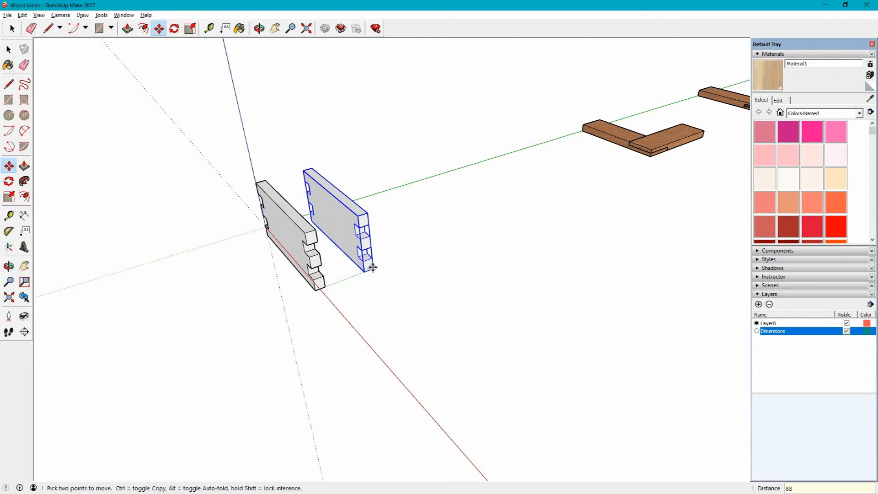
{"action": "key", "text": "Return"}
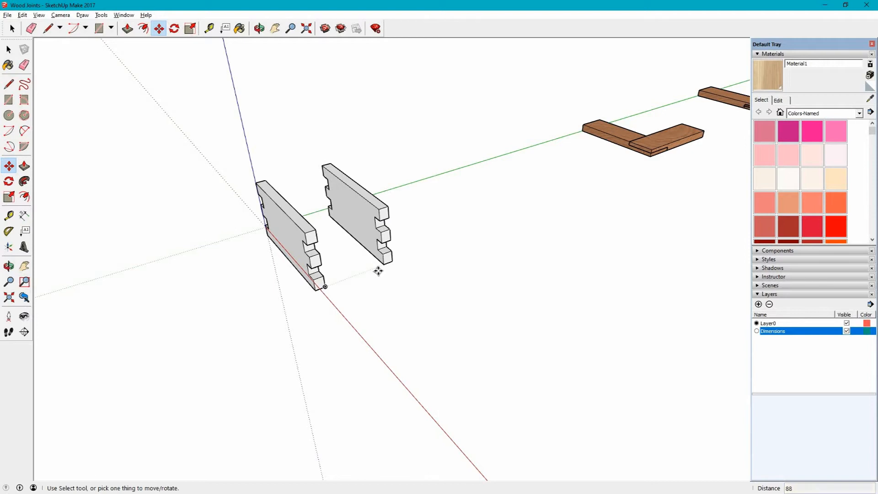
Step: Draw a 100 × 75 mm rectangle across the notched ends of the two side walls, from outer corner to opposite outer corner
{"action": "scroll", "coordinate": [395, 305], "scroll_direction": "up", "scroll_amount": 3}
{"action": "middle_click_drag", "start_coordinate": [394, 305], "coordinate": [333, 264]}
{"action": "left_click", "coordinate": [9, 100]}
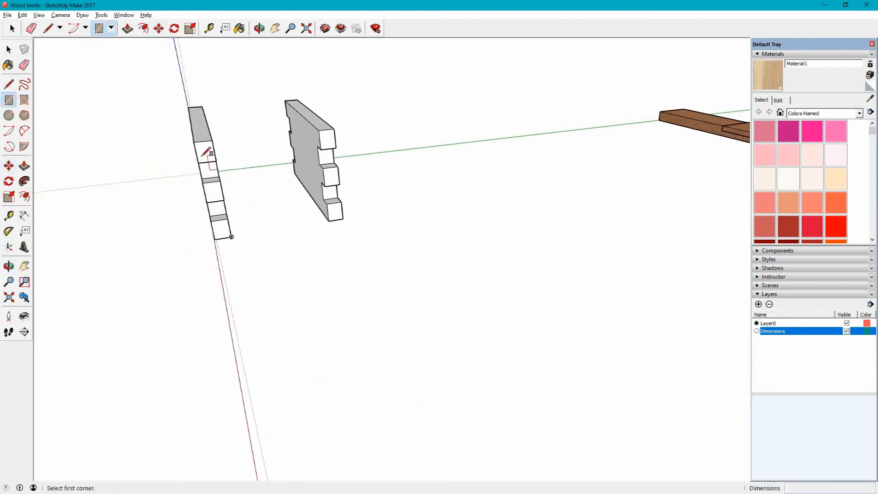
{"action": "left_click", "coordinate": [194, 142]}
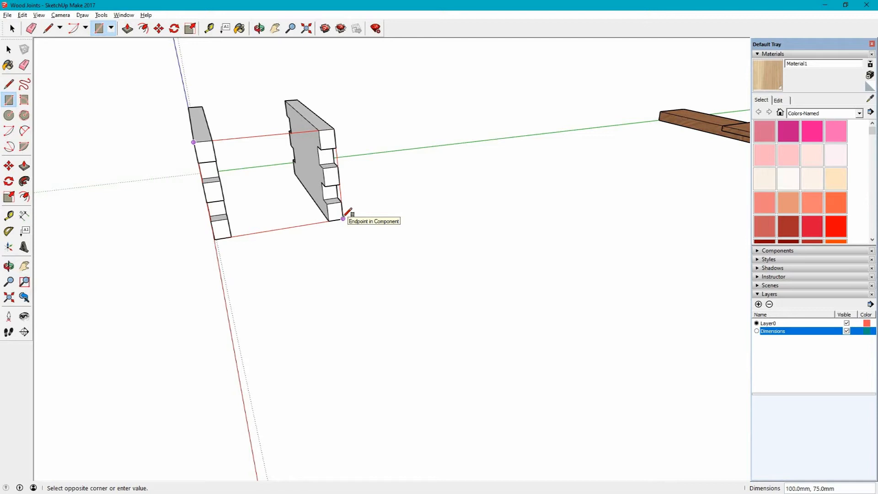
{"action": "left_click", "coordinate": [343, 218]}
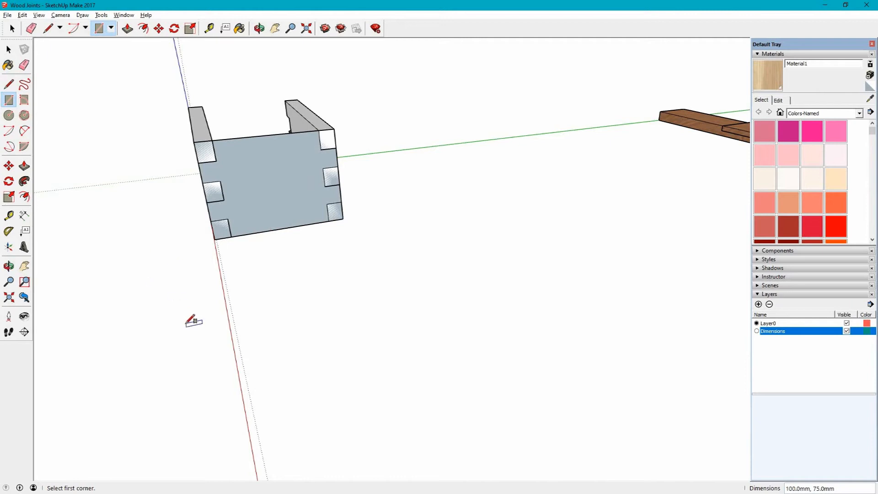
Step: Trace the top finger of the side wall at the origin with lines on the new rectangular face
{"action": "scroll", "coordinate": [268, 135], "scroll_direction": "up", "scroll_amount": 4}
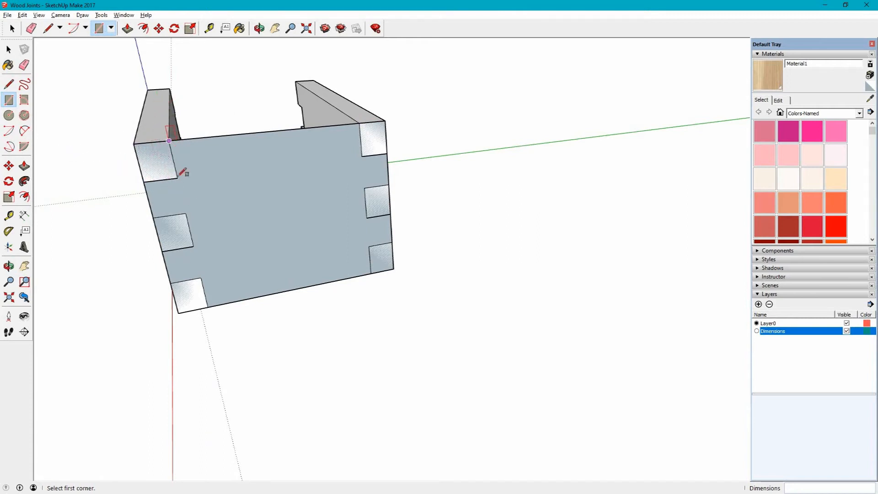
{"action": "left_click", "coordinate": [48, 29]}
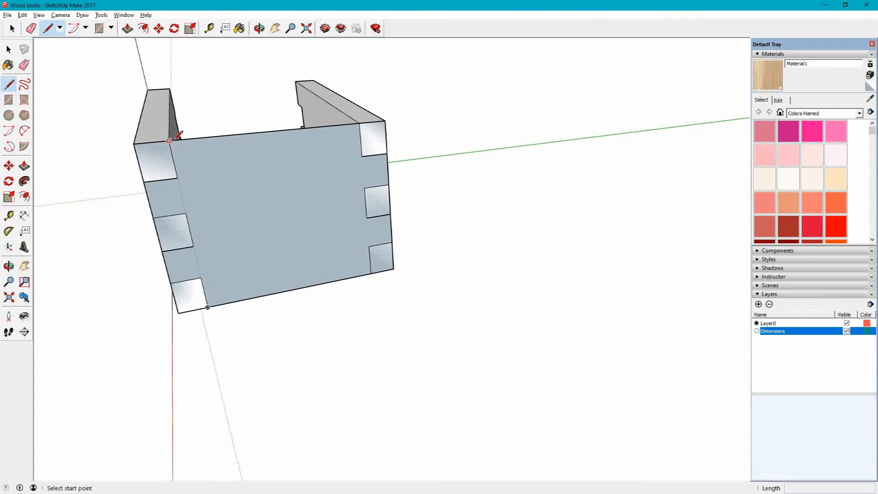
{"action": "left_click", "coordinate": [169, 141]}
{"action": "left_click", "coordinate": [177, 178]}
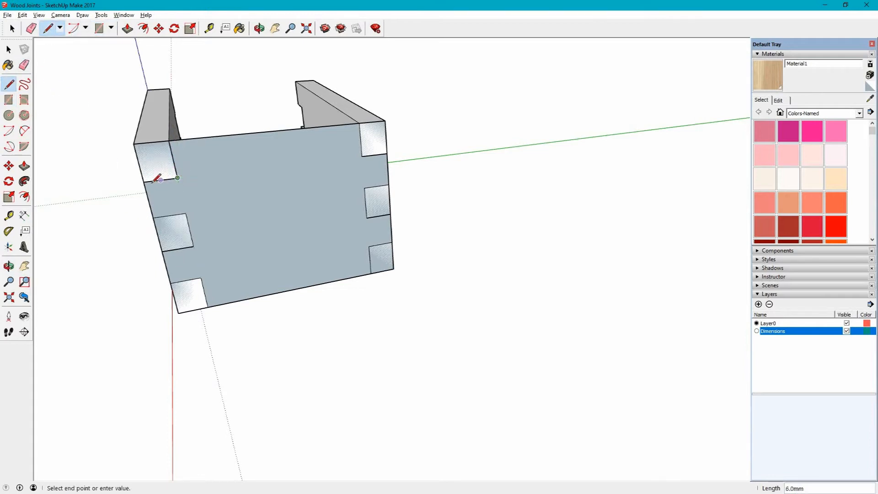
{"action": "left_click", "coordinate": [144, 182]}
Step: Trace the middle finger of the side wall at the origin with lines on the rectangular face
{"action": "left_click", "coordinate": [186, 213]}
{"action": "left_click", "coordinate": [193, 247]}
{"action": "left_click", "coordinate": [163, 251]}
{"action": "left_click", "coordinate": [185, 213]}
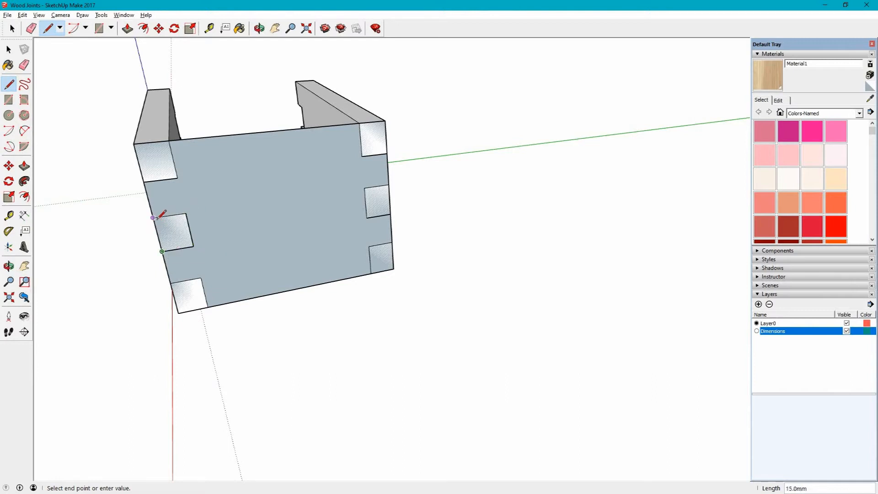
{"action": "right_click", "coordinate": [183, 221]}
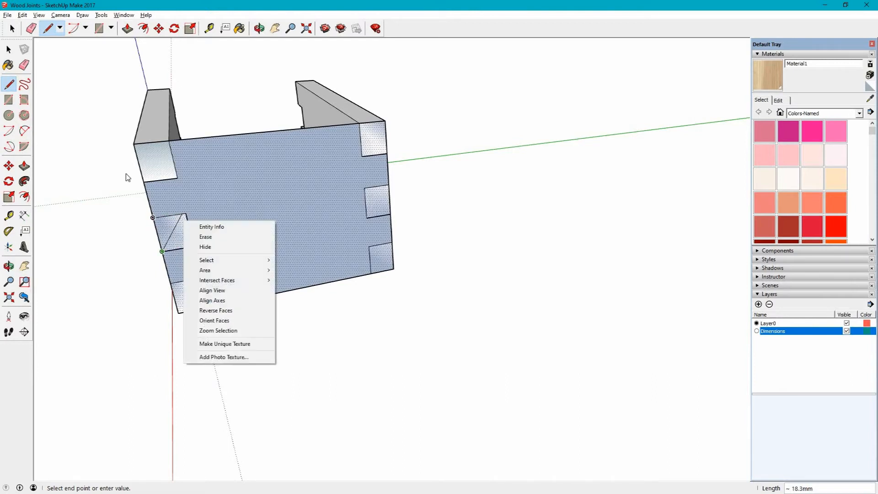
{"action": "left_click", "coordinate": [49, 30]}
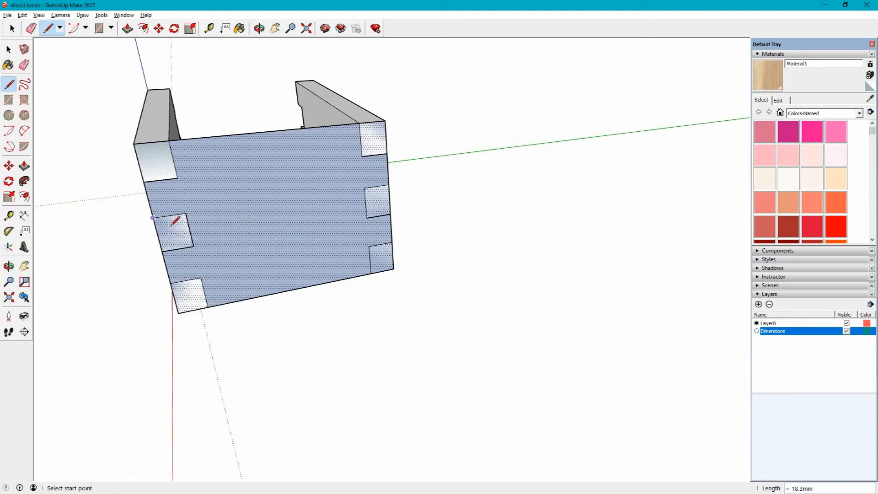
{"action": "left_click", "coordinate": [186, 214]}
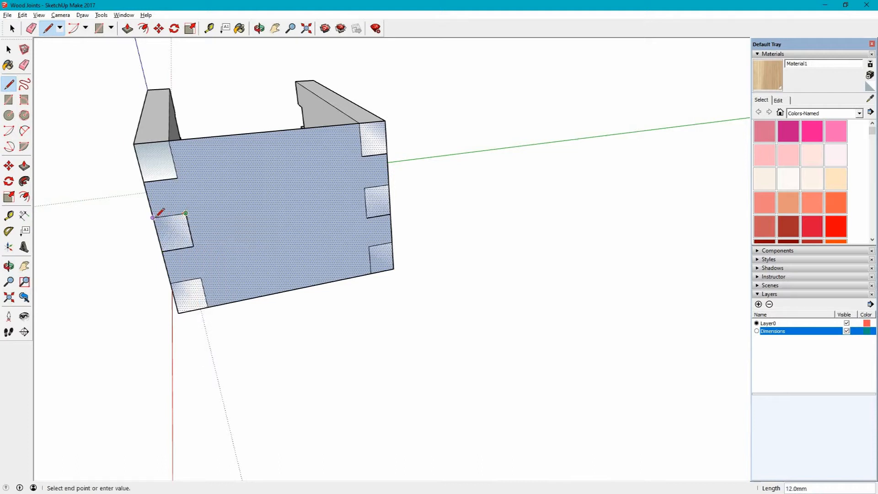
{"action": "left_click", "coordinate": [154, 218]}
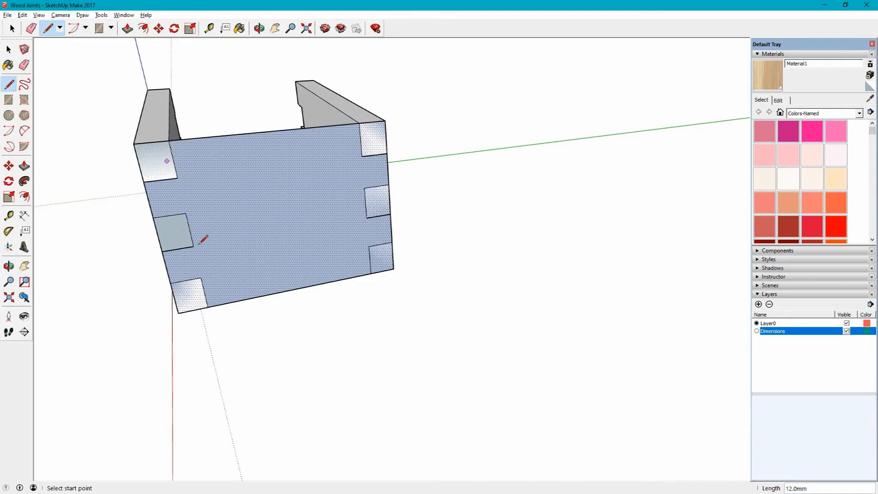
Step: Trace the bottom finger of the side wall at the origin with lines on the rectangular face
{"action": "left_click", "coordinate": [201, 277]}
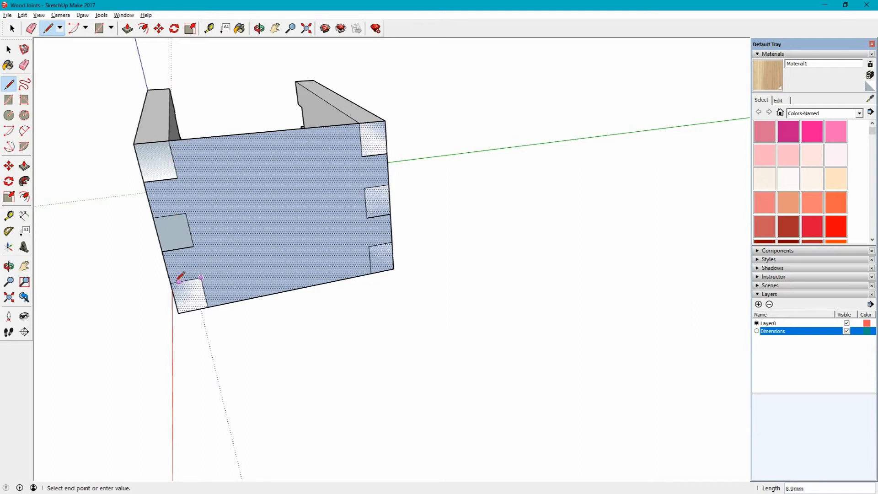
{"action": "left_click", "coordinate": [179, 281]}
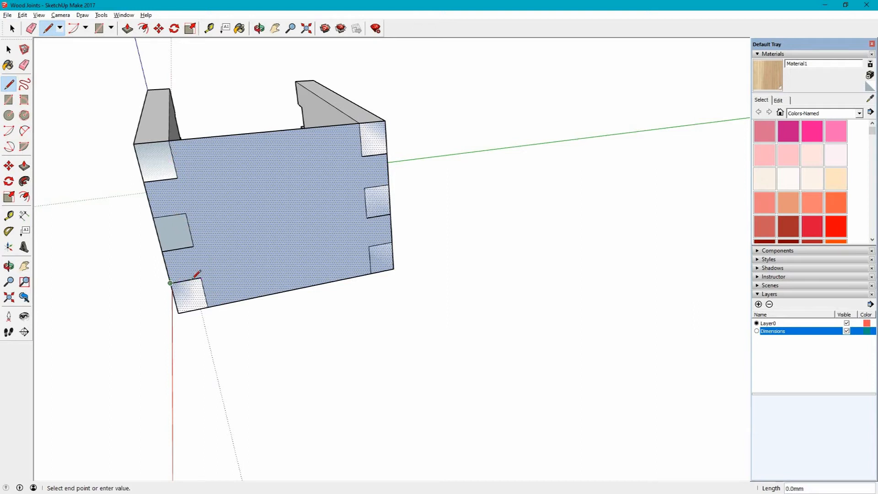
{"action": "left_click", "coordinate": [208, 307]}
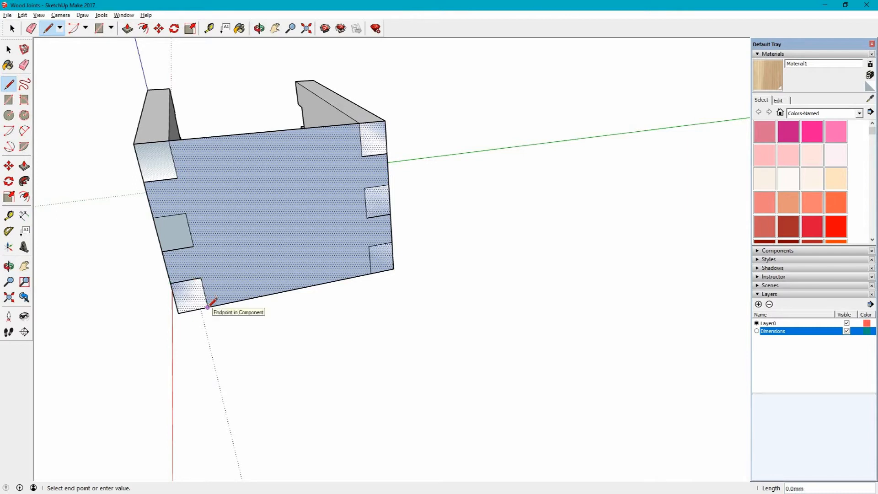
{"action": "left_click", "coordinate": [202, 278]}
Step: Trace the bottom finger of the far side wall with lines on the rectangular face
{"action": "left_click", "coordinate": [371, 273]}
{"action": "left_click", "coordinate": [368, 246]}
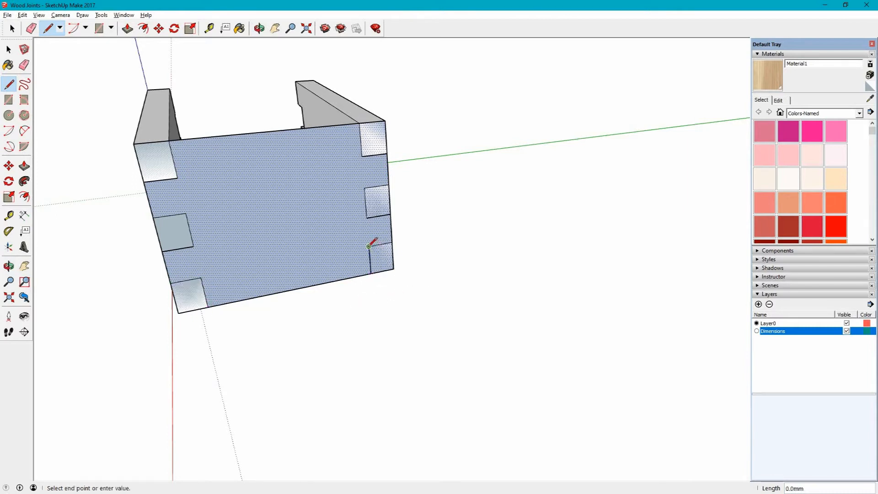
{"action": "left_click", "coordinate": [390, 243]}
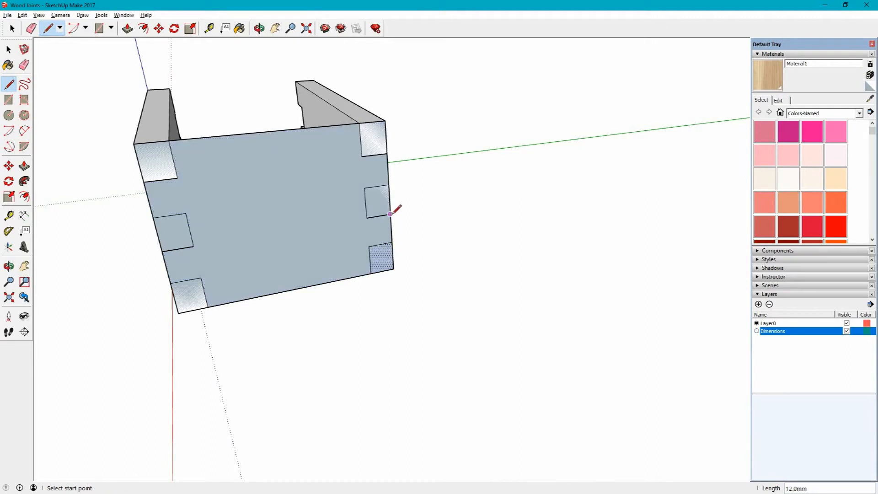
Step: Trace the middle and top fingers of the far side wall with lines on the rectangular face
{"action": "left_click", "coordinate": [390, 214]}
{"action": "left_click", "coordinate": [366, 219]}
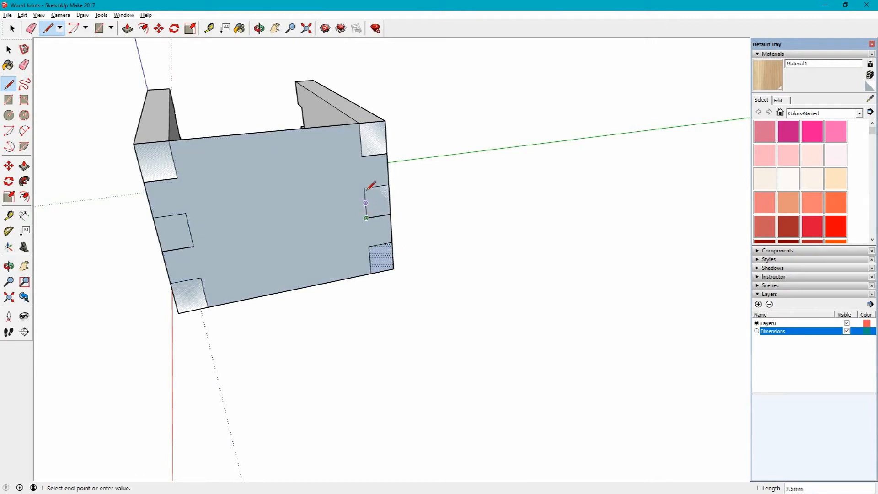
{"action": "left_click", "coordinate": [364, 188]}
{"action": "left_click", "coordinate": [389, 185]}
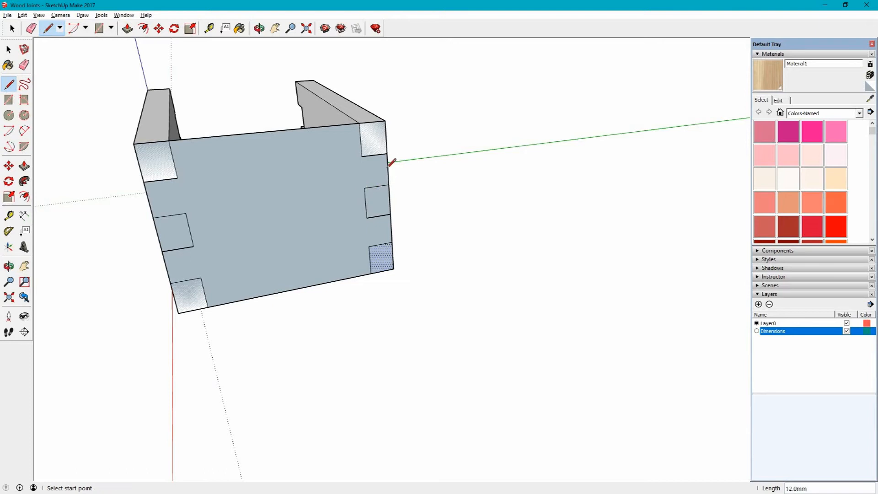
{"action": "left_click", "coordinate": [361, 157]}
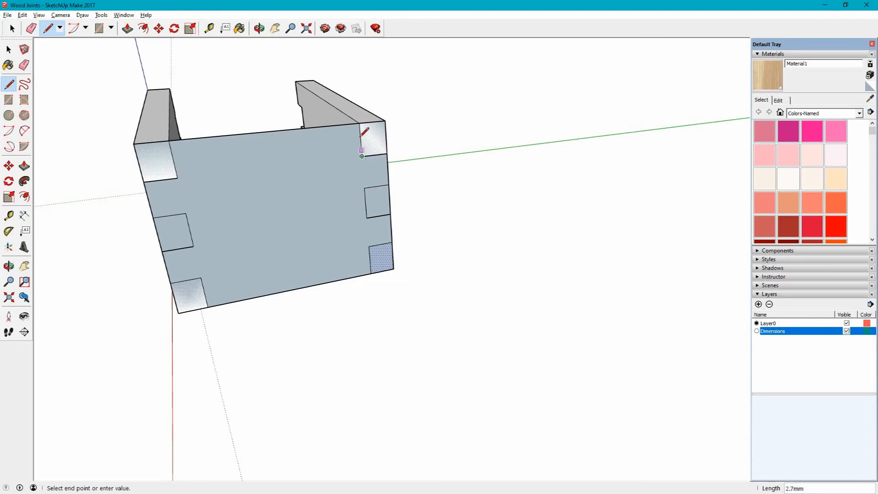
{"action": "left_click", "coordinate": [359, 122]}
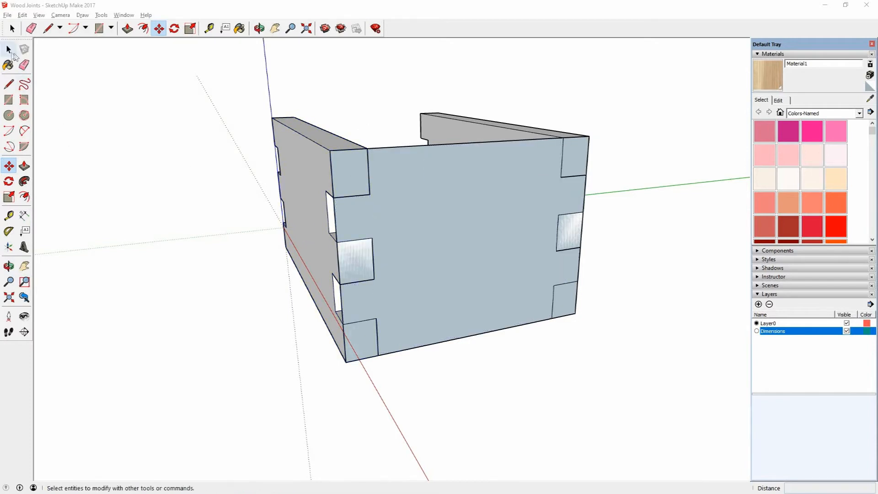
Step: Move both side walls together 88 mm back along their length, away from the traced end face
{"action": "left_click", "coordinate": [12, 53]}
{"action": "left_click", "coordinate": [299, 172]}
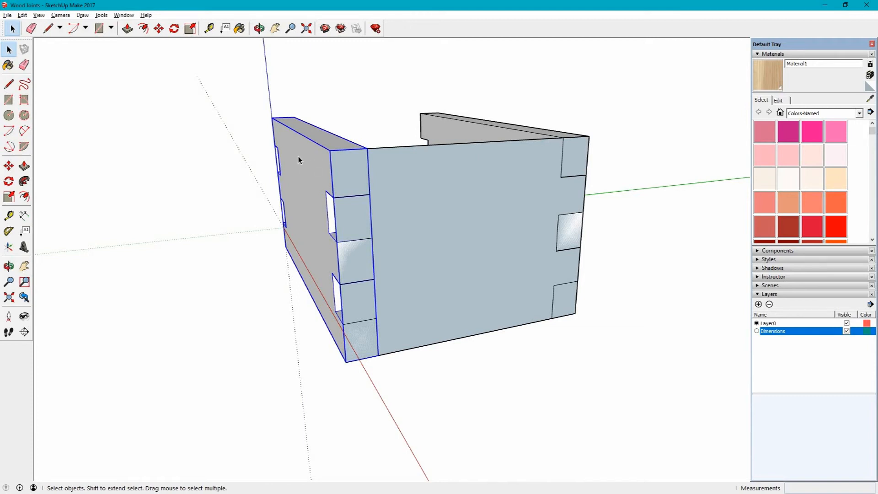
{"action": "left_click", "coordinate": [478, 130], "text": "shift"}
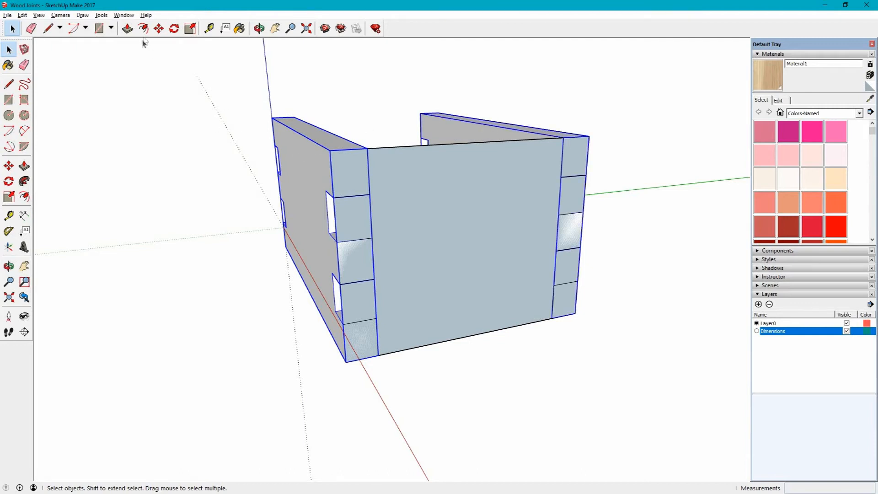
{"action": "left_click", "coordinate": [159, 29]}
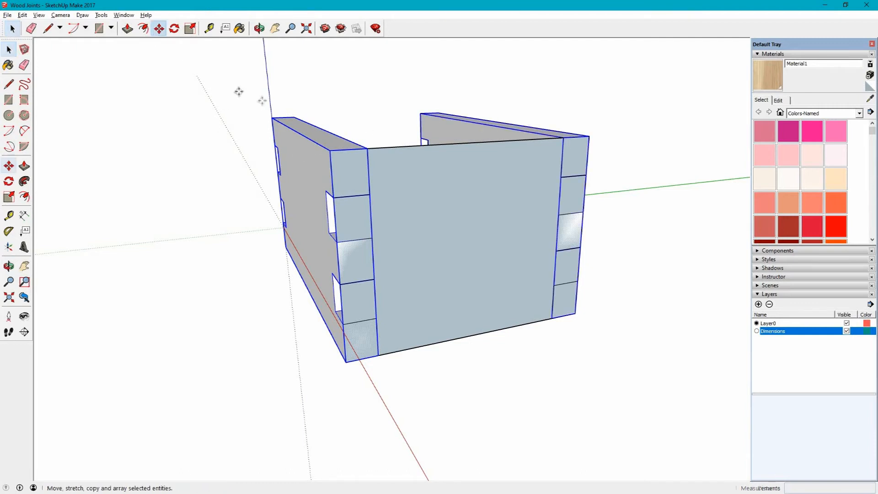
{"action": "left_click", "coordinate": [323, 148]}
{"action": "left_click", "coordinate": [287, 126]}
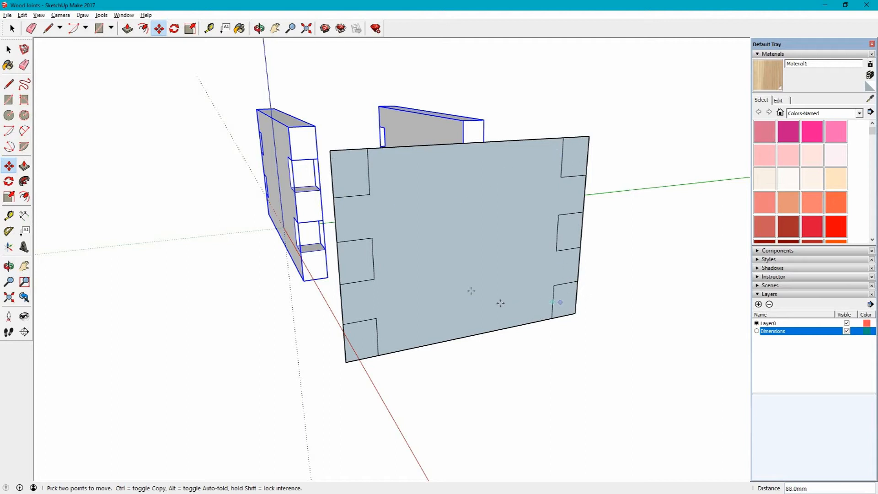
Step: Erase the outer edges of the six traced finger squares to cut the notches out of the end face
{"action": "left_click", "coordinate": [24, 65]}
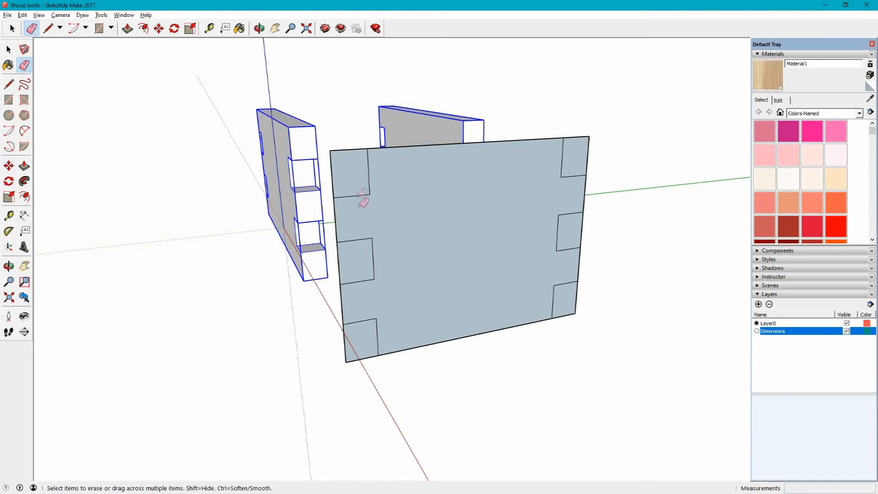
{"action": "left_click_drag", "start_coordinate": [349, 154], "coordinate": [335, 170]}
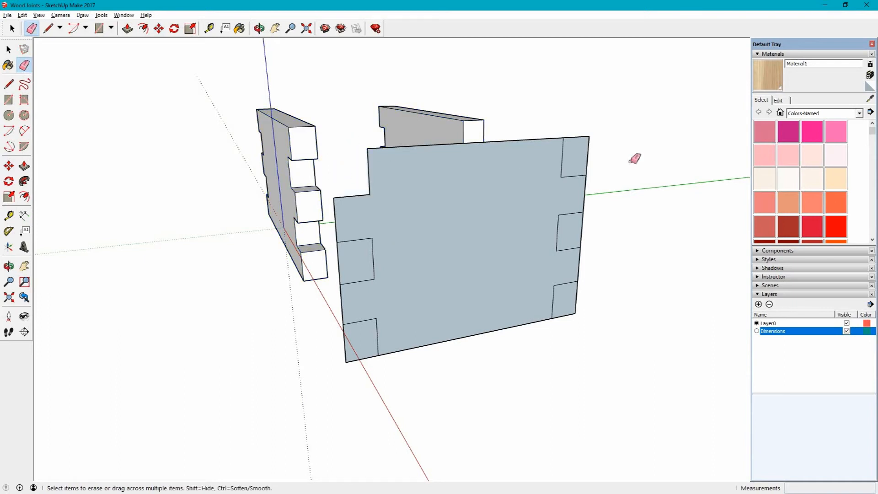
{"action": "left_click_drag", "start_coordinate": [578, 132], "coordinate": [595, 161]}
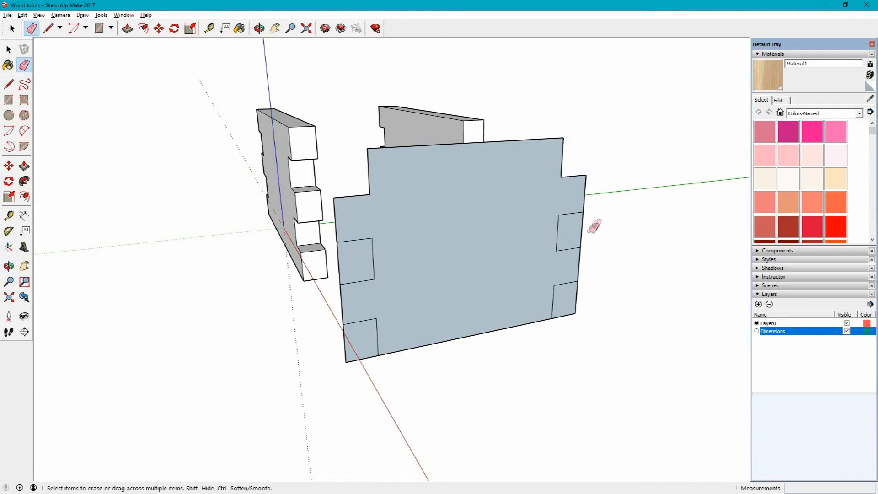
{"action": "mouse_move", "coordinate": [589, 225]}
{"action": "left_mouse_down"}
{"action": "mouse_move", "coordinate": [595, 268]}
{"action": "mouse_move", "coordinate": [574, 320]}
{"action": "left_mouse_up"}
{"action": "left_click_drag", "start_coordinate": [365, 360], "coordinate": [343, 338]}
{"action": "left_click_drag", "start_coordinate": [337, 265], "coordinate": [358, 248]}
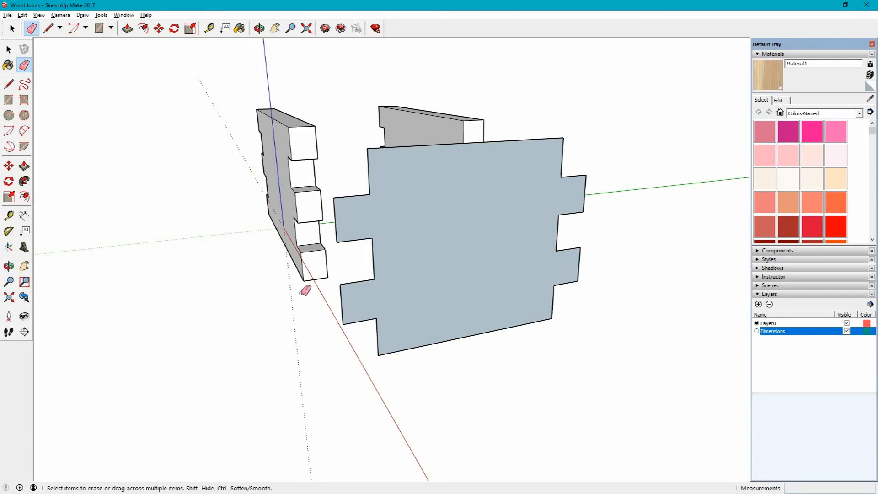
Step: Push/Pull the notched end face outward to a thickness of 12 mm
{"action": "mouse_move", "coordinate": [282, 296]}
{"action": "middle_mouse_down"}
{"action": "mouse_move", "coordinate": [294, 308]}
{"action": "mouse_move", "coordinate": [484, 308]}
{"action": "mouse_move", "coordinate": [606, 290]}
{"action": "mouse_move", "coordinate": [517, 289]}
{"action": "mouse_move", "coordinate": [376, 176]}
{"action": "middle_mouse_up"}
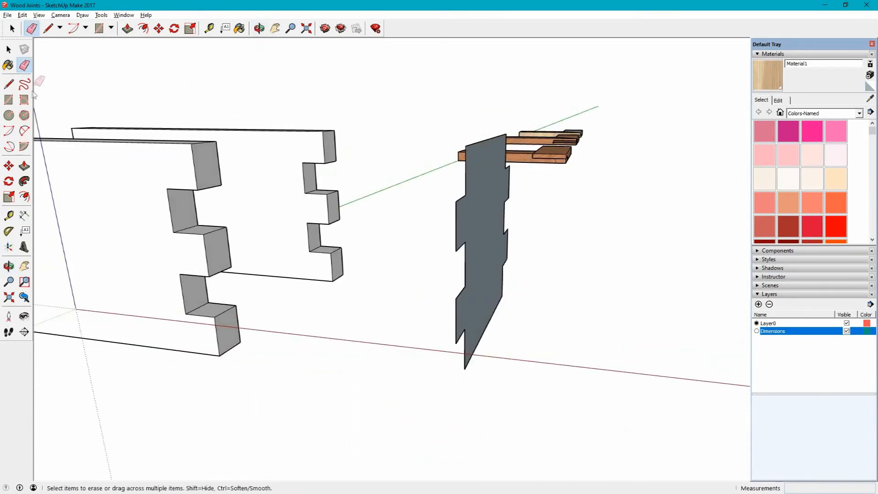
{"action": "left_click", "coordinate": [127, 28]}
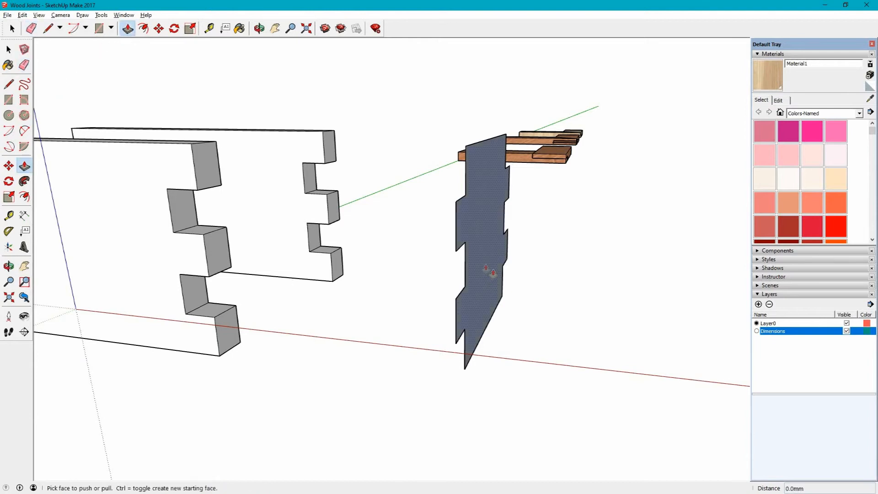
{"action": "middle_click_drag", "start_coordinate": [463, 292], "coordinate": [239, 241]}
{"action": "left_click_drag", "start_coordinate": [194, 233], "coordinate": [214, 230]}
{"action": "key", "text": "Return"}
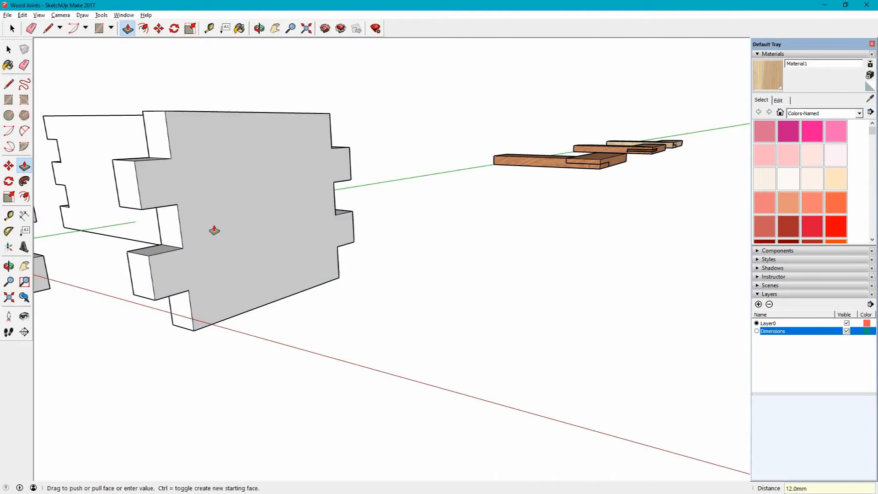
Step: Make the whole notched end panel a component named "End wall"
{"action": "middle_click_drag", "start_coordinate": [118, 247], "coordinate": [96, 151]}
{"action": "left_click", "coordinate": [8, 49]}
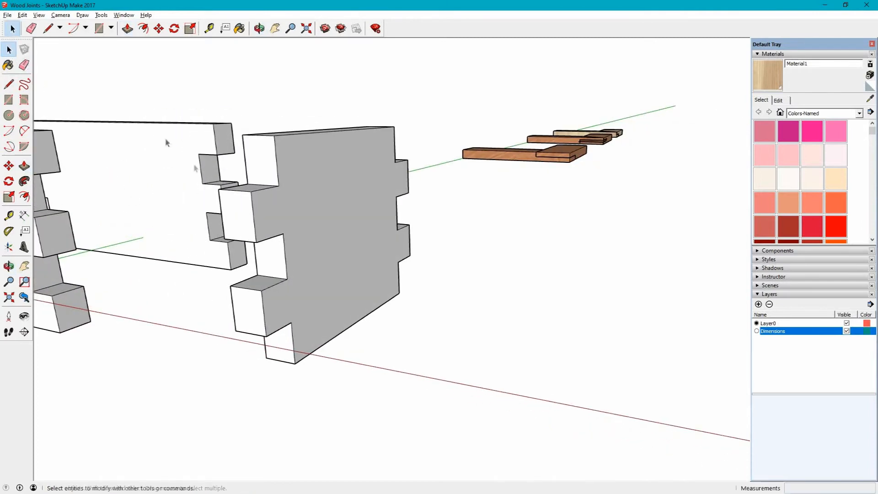
{"action": "triple_click", "coordinate": [314, 208]}
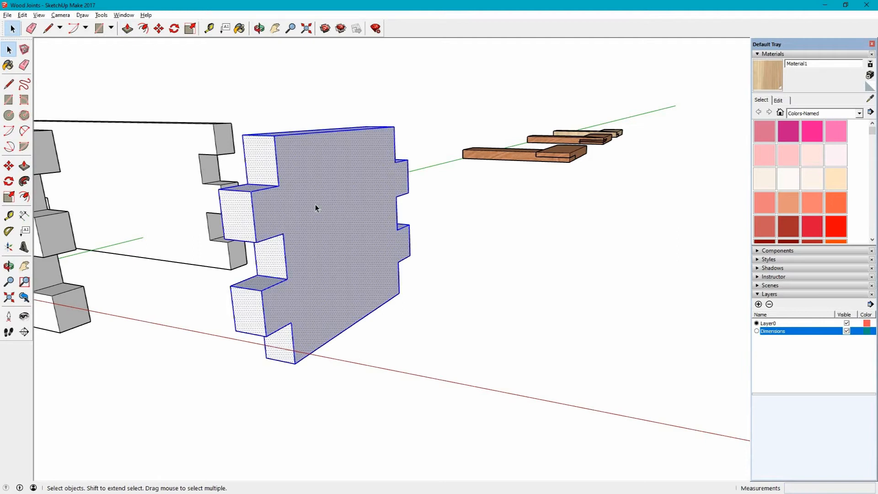
{"action": "right_click", "coordinate": [316, 206]}
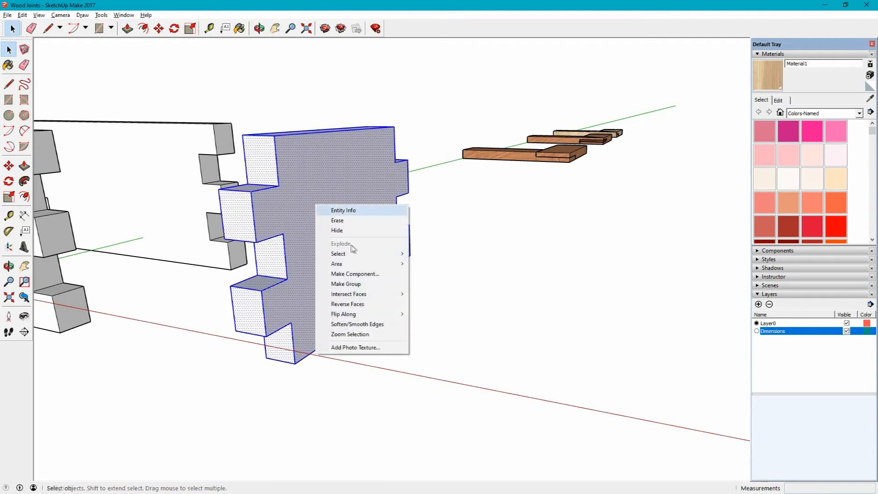
{"action": "left_click", "coordinate": [359, 273]}
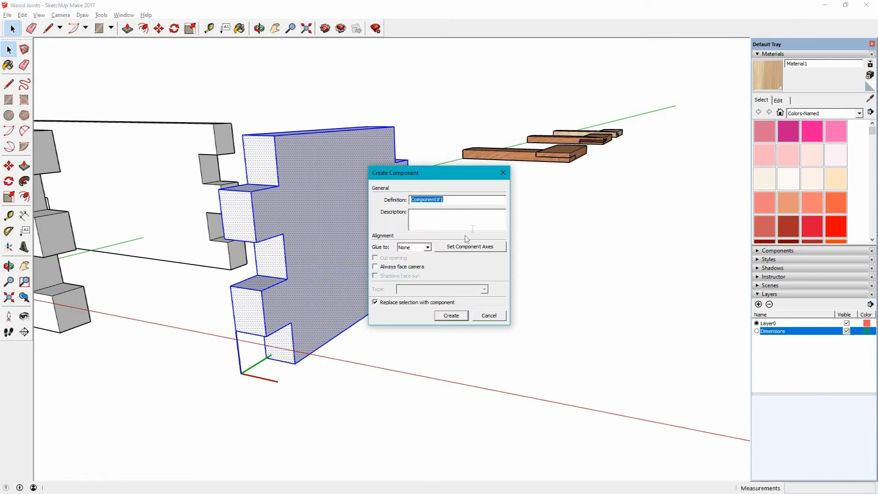
{"action": "type", "text": "End wall"}
{"action": "left_click", "coordinate": [451, 316]}
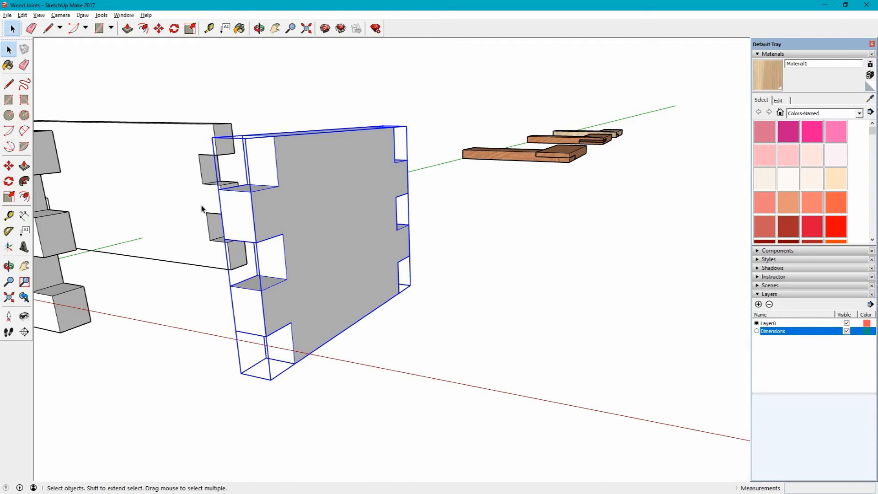
Step: Move both side walls together 100 mm along the red axis so their fingers fit into the end wall
{"action": "scroll", "coordinate": [201, 228], "scroll_direction": "down", "scroll_amount": 2}
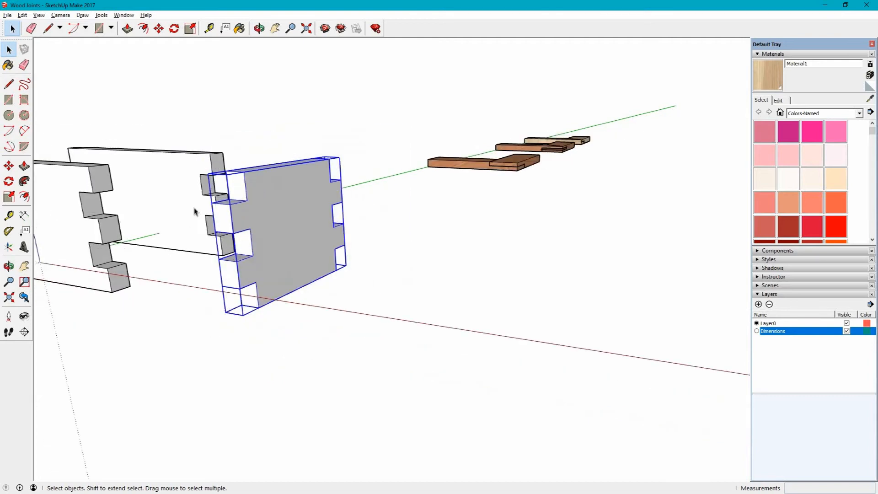
{"action": "left_click", "coordinate": [92, 175]}
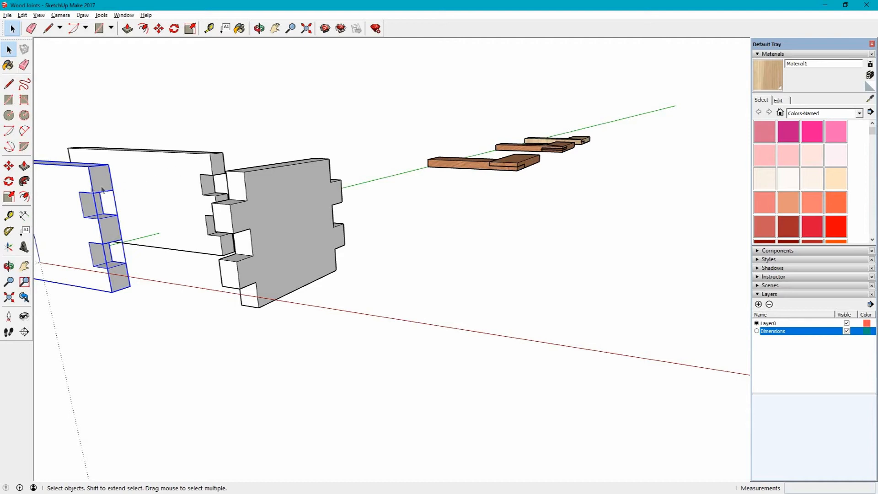
{"action": "left_click", "coordinate": [189, 171], "text": "ctrl"}
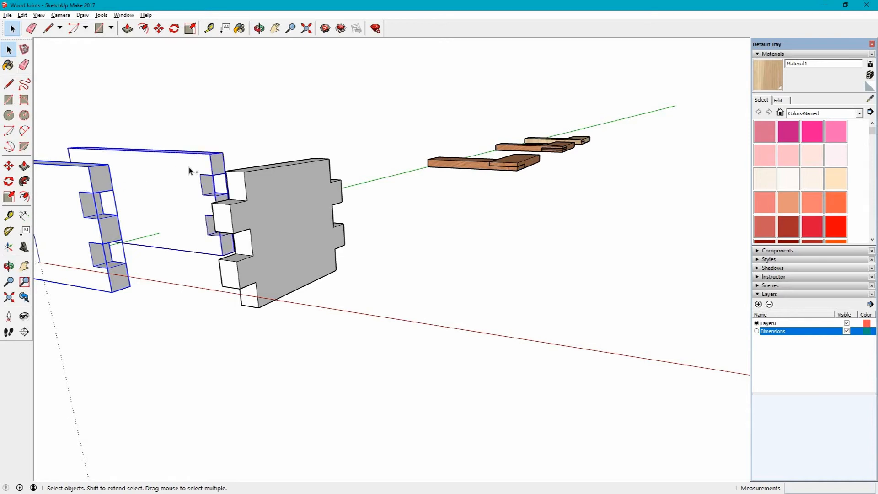
{"action": "left_click", "coordinate": [158, 29]}
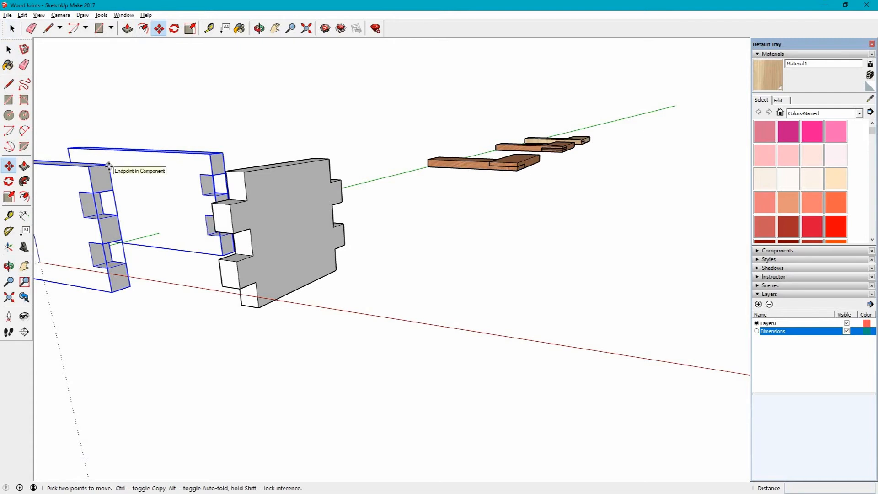
{"action": "left_click", "coordinate": [110, 166]}
{"action": "type", "text": "100"}
{"action": "key", "text": "Return"}
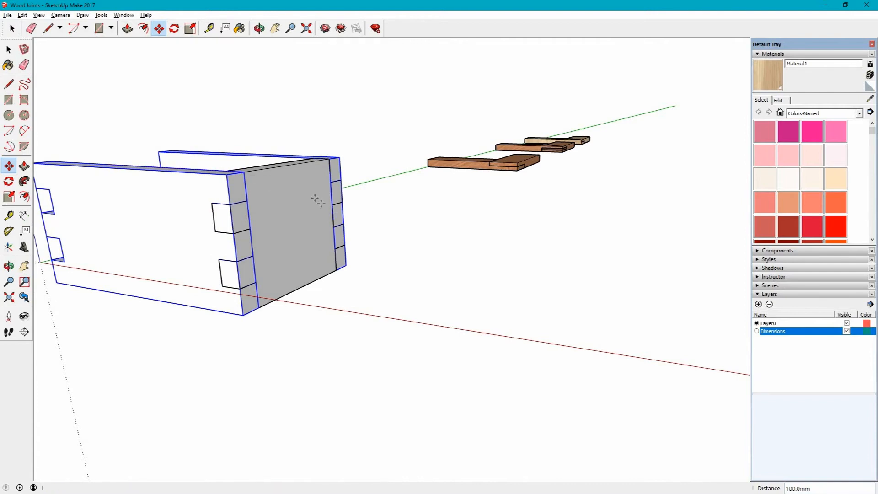
Step: Copy the end wall component along the side walls to the open end of the box, flush with the wall ends
{"action": "middle_click_drag", "start_coordinate": [85, 231], "coordinate": [505, 270]}
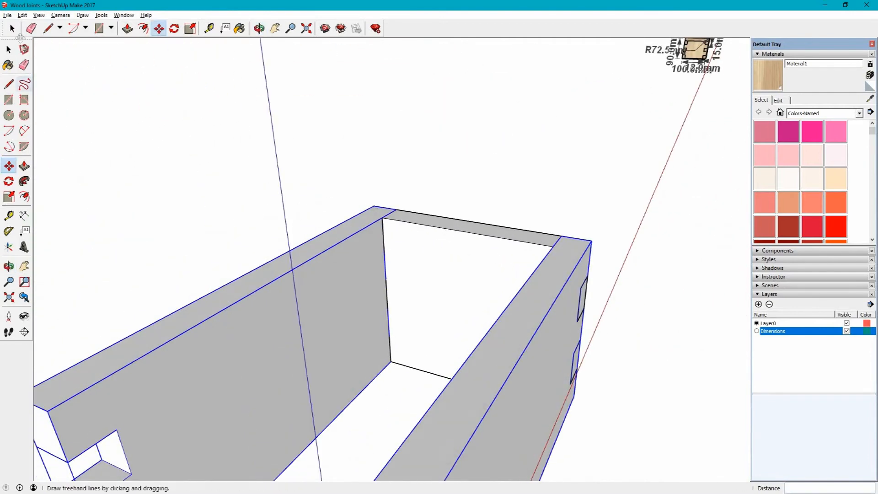
{"action": "left_click", "coordinate": [12, 29]}
{"action": "left_click", "coordinate": [417, 253]}
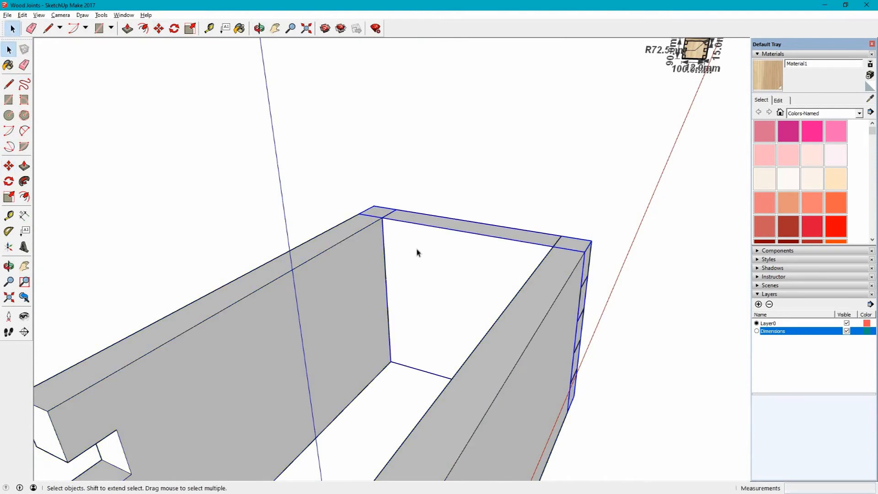
{"action": "scroll", "coordinate": [334, 274], "scroll_direction": "down", "scroll_amount": 4}
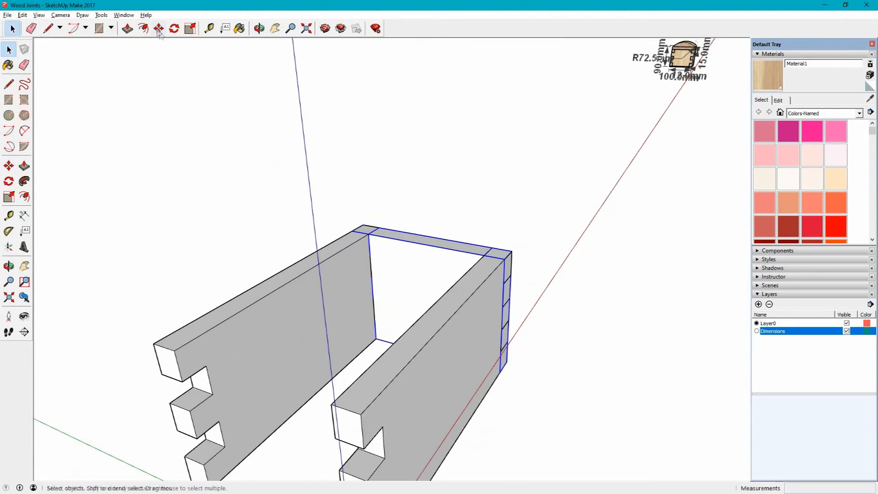
{"action": "left_click", "coordinate": [159, 29]}
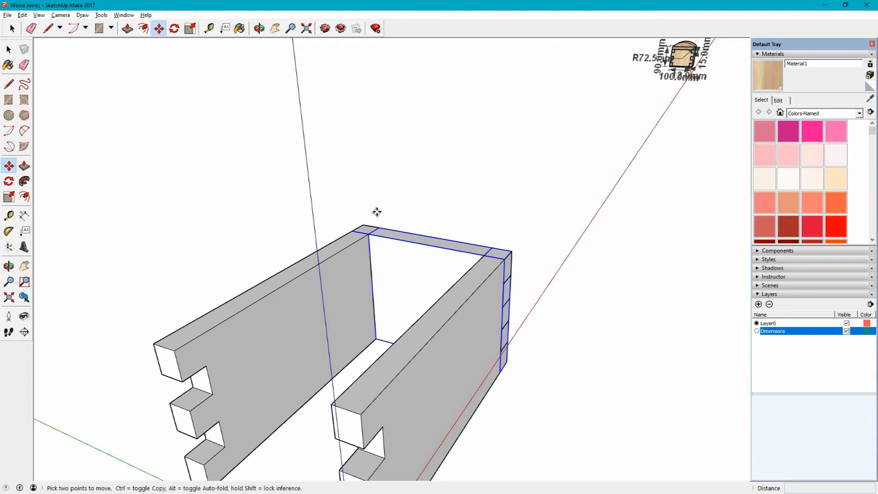
{"action": "left_click", "coordinate": [349, 233]}
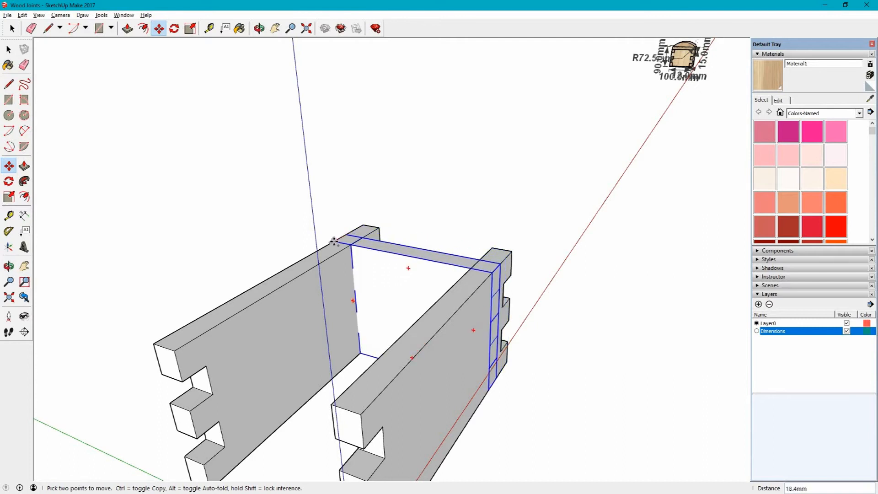
{"action": "key", "text": "ctrl"}
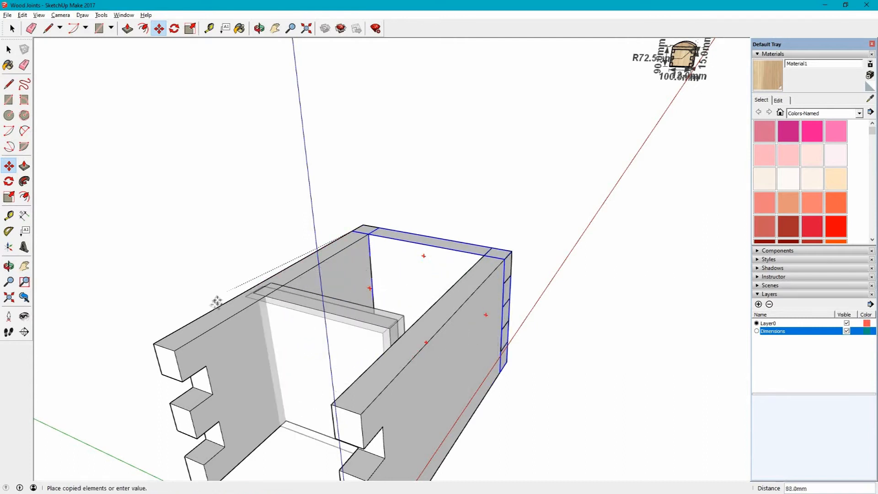
{"action": "left_click", "coordinate": [157, 343]}
{"action": "key", "text": "o"}
{"action": "left_click_drag", "start_coordinate": [553, 344], "coordinate": [187, 327]}
{"action": "middle_click_drag", "start_coordinate": [187, 327], "coordinate": [414, 350]}
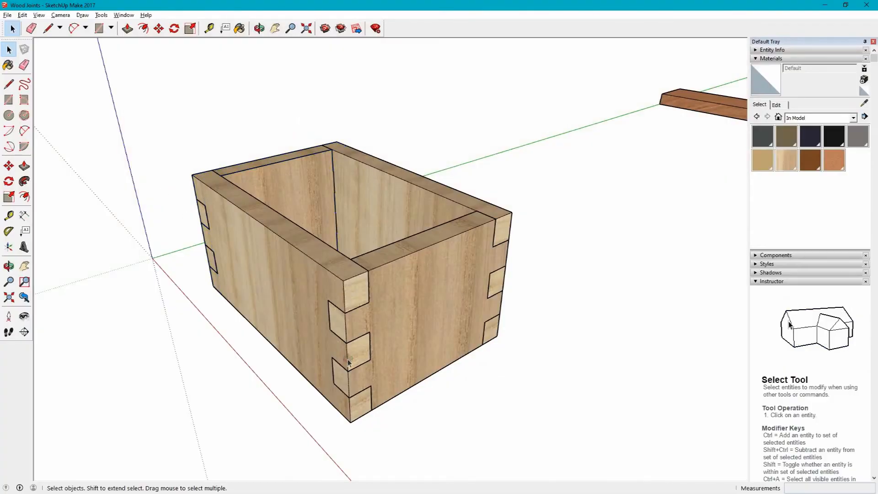
Step: Draw a 150 × 100 mm rectangle across the underside of the box between its opposite outer corners
{"action": "mouse_move", "coordinate": [298, 192]}
{"action": "middle_mouse_down"}
{"action": "mouse_move", "coordinate": [330, 136]}
{"action": "mouse_move", "coordinate": [322, 112]}
{"action": "middle_mouse_up"}
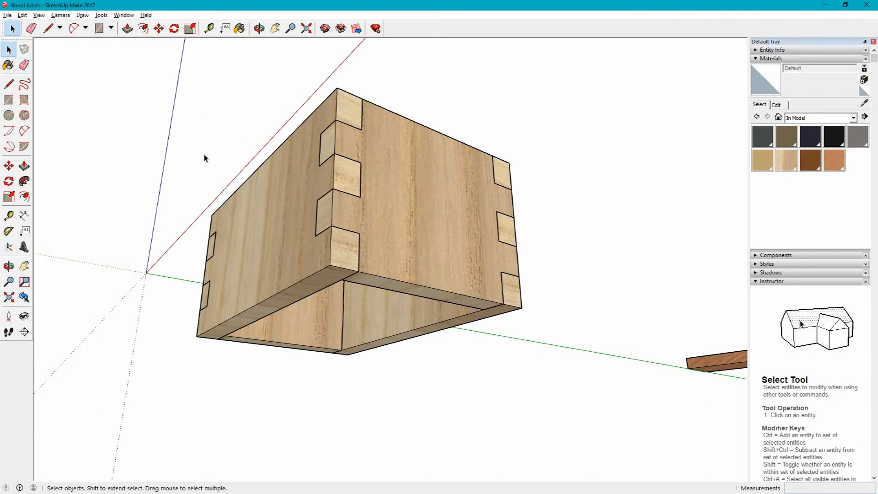
{"action": "left_click", "coordinate": [100, 28]}
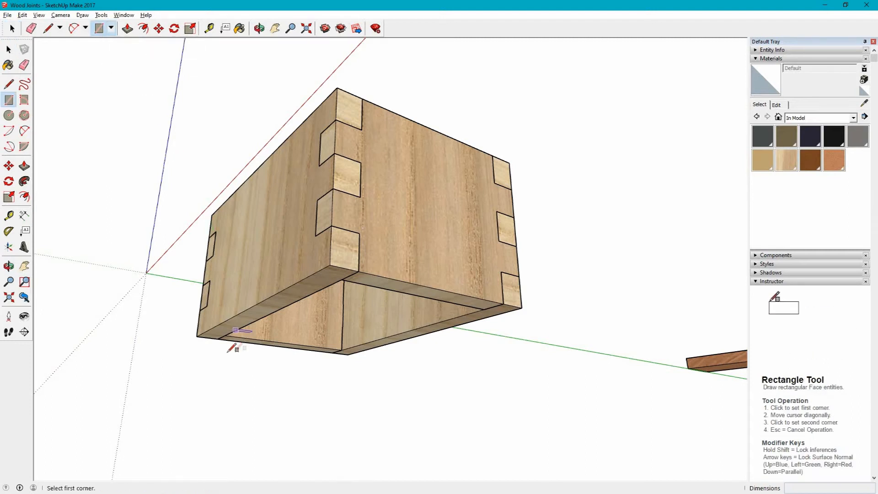
{"action": "left_click", "coordinate": [197, 336]}
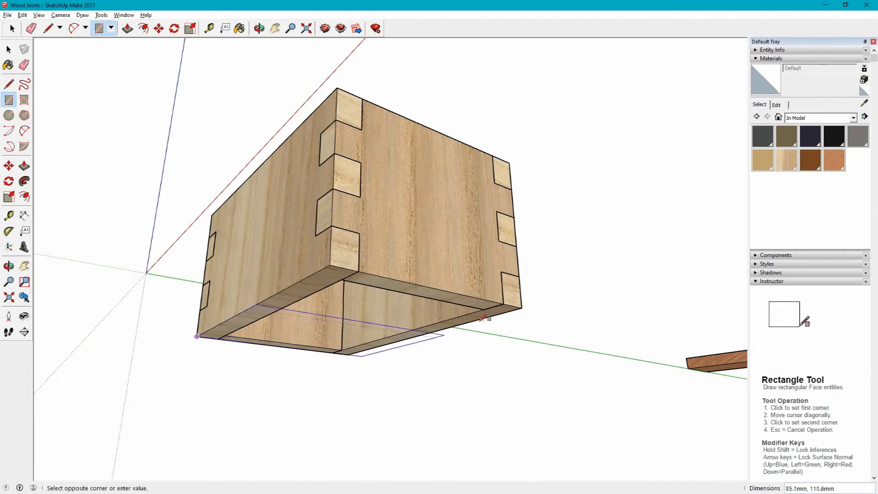
{"action": "left_click", "coordinate": [522, 307]}
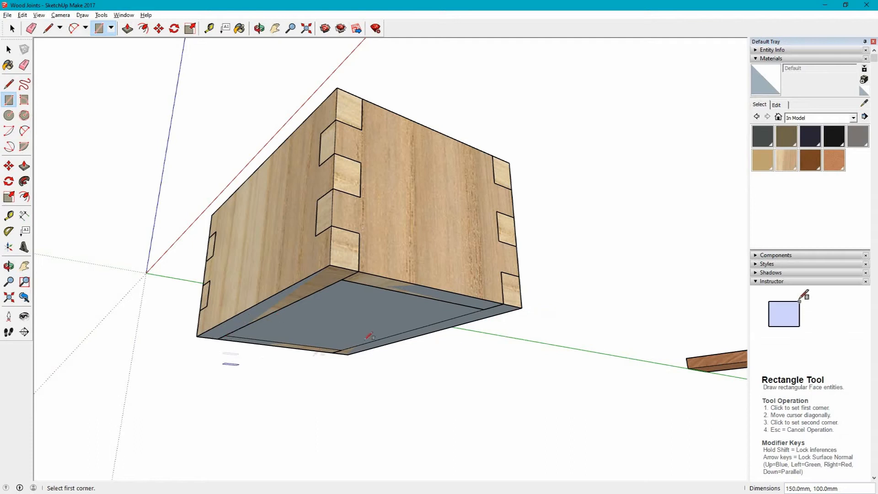
Step: Push/Pull the bottom rectangle downward to a thickness of 3 mm
{"action": "left_click", "coordinate": [128, 30]}
{"action": "left_click", "coordinate": [361, 318]}
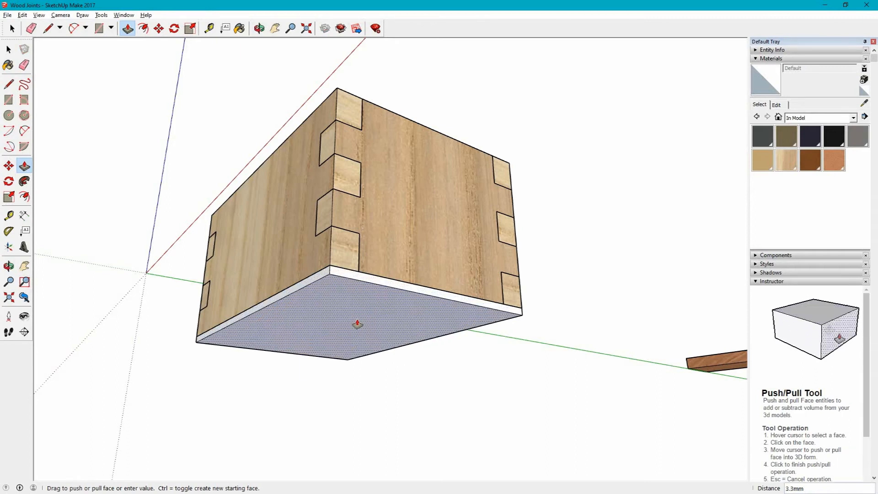
{"action": "type", "text": "3."}
{"action": "key", "text": "Return"}
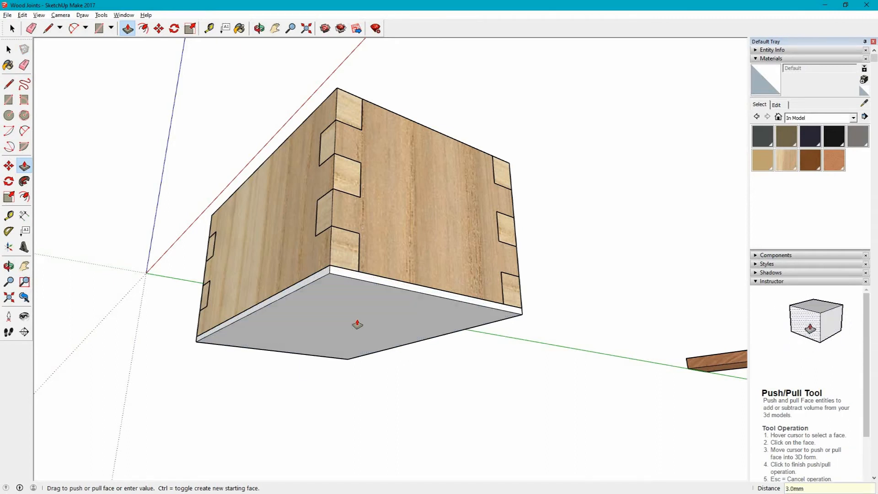
Step: Make all the faces and edges of the bottom panel a group
{"action": "left_click", "coordinate": [10, 49]}
{"action": "left_click", "coordinate": [347, 306]}
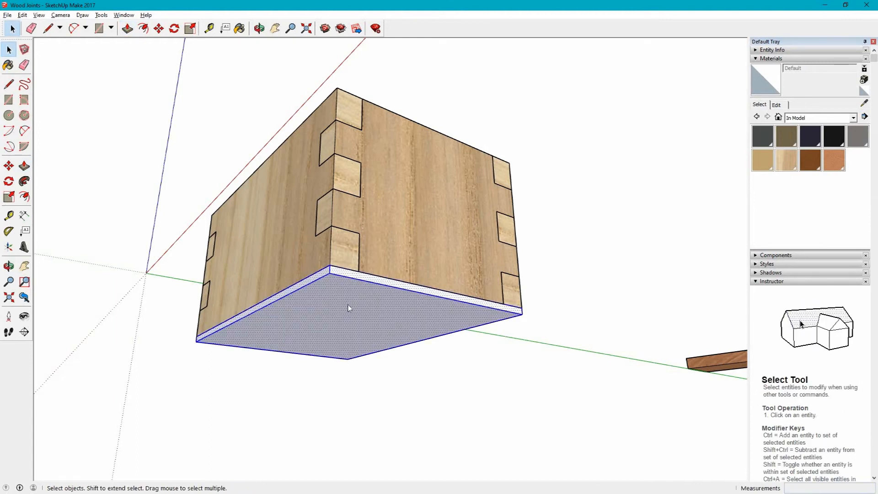
{"action": "right_click", "coordinate": [347, 308]}
{"action": "left_click", "coordinate": [375, 386]}
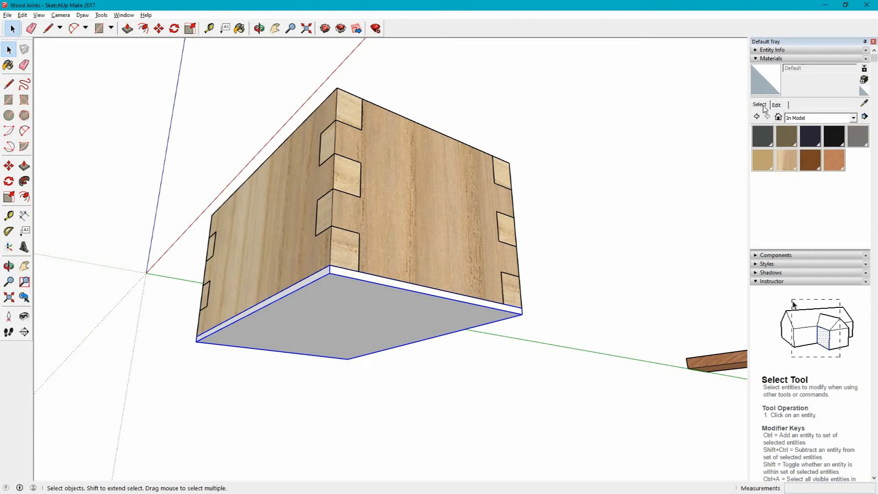
Step: Paint the bottom panel group with the light wood texture Material1 used on the walls
{"action": "left_click", "coordinate": [791, 166]}
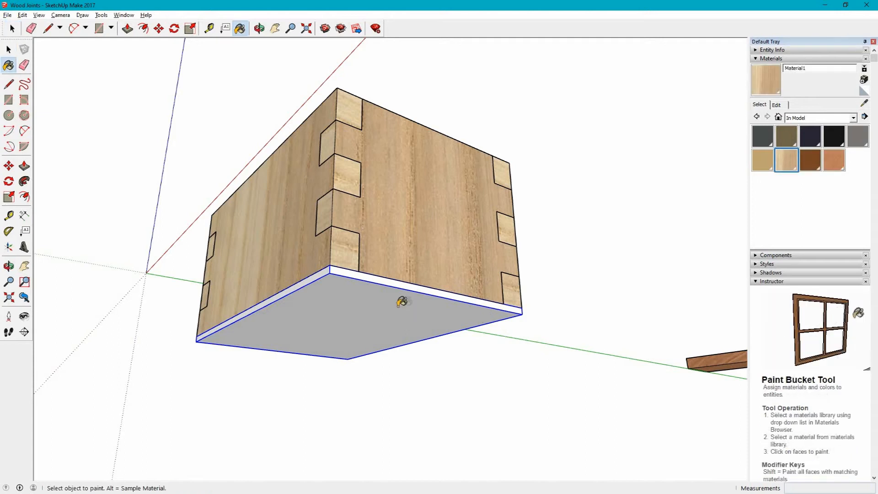
{"action": "left_click", "coordinate": [402, 302]}
{"action": "left_click", "coordinate": [13, 51]}
Step: Turn off the display of the drawing axes
{"action": "middle_click_drag", "start_coordinate": [441, 209], "coordinate": [289, 231]}
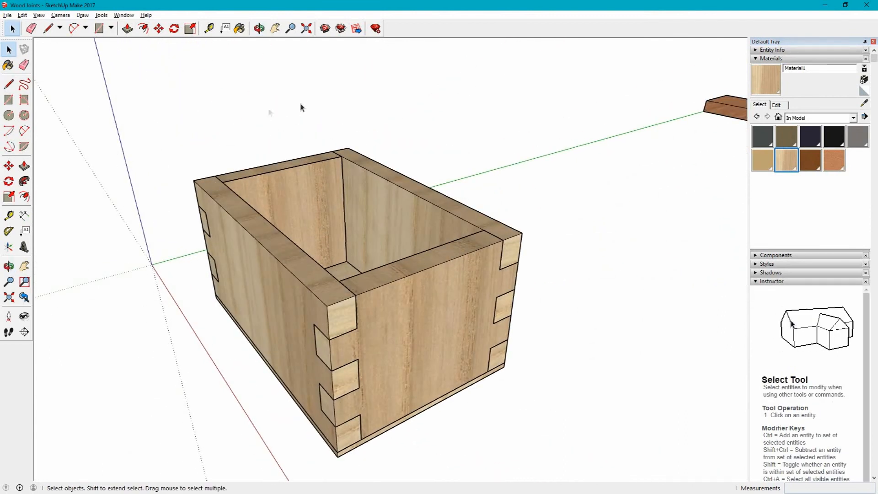
{"action": "scroll", "coordinate": [373, 191], "scroll_direction": "down", "scroll_amount": 1}
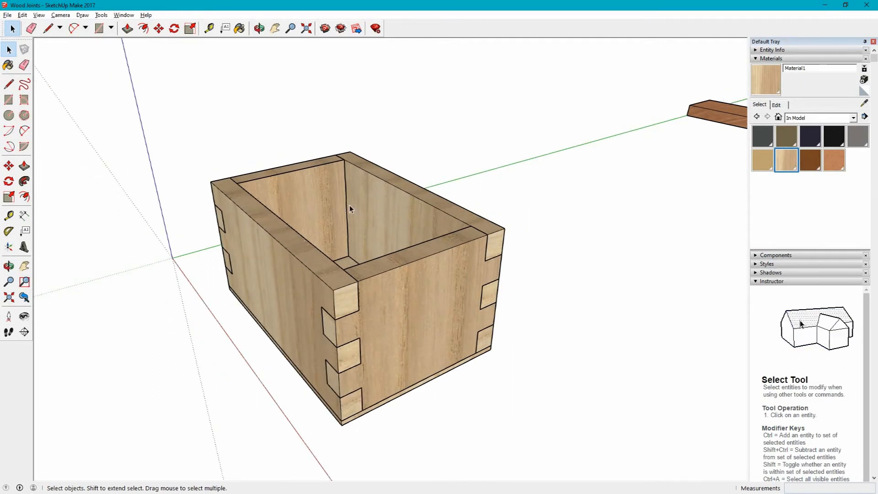
{"action": "middle_click_drag", "start_coordinate": [237, 190], "coordinate": [372, 212]}
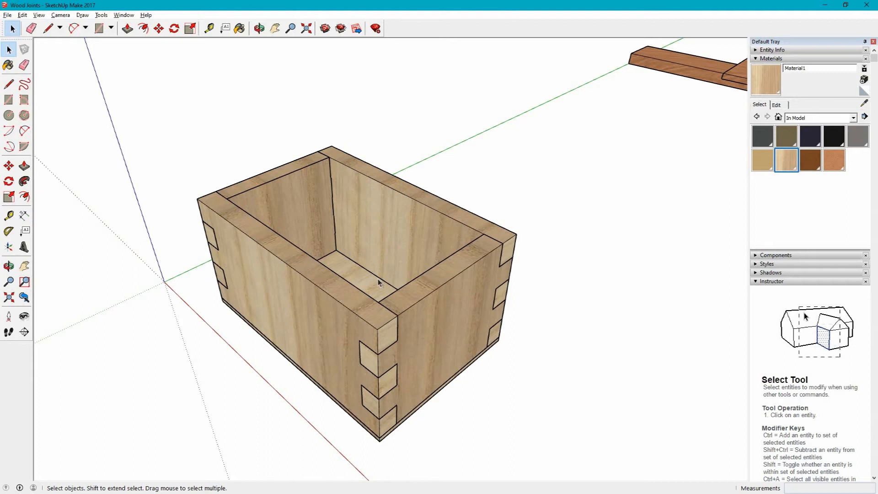
{"action": "middle_click_drag", "start_coordinate": [444, 313], "coordinate": [272, 249]}
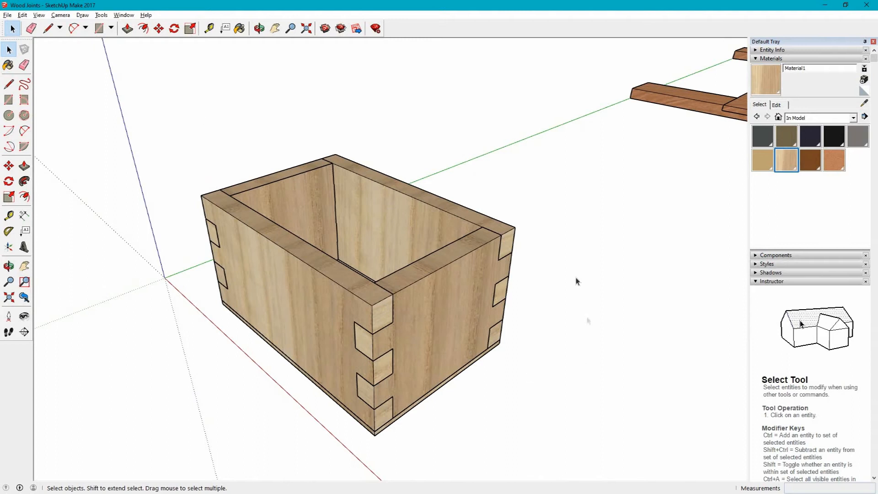
{"action": "left_click", "coordinate": [36, 15]}
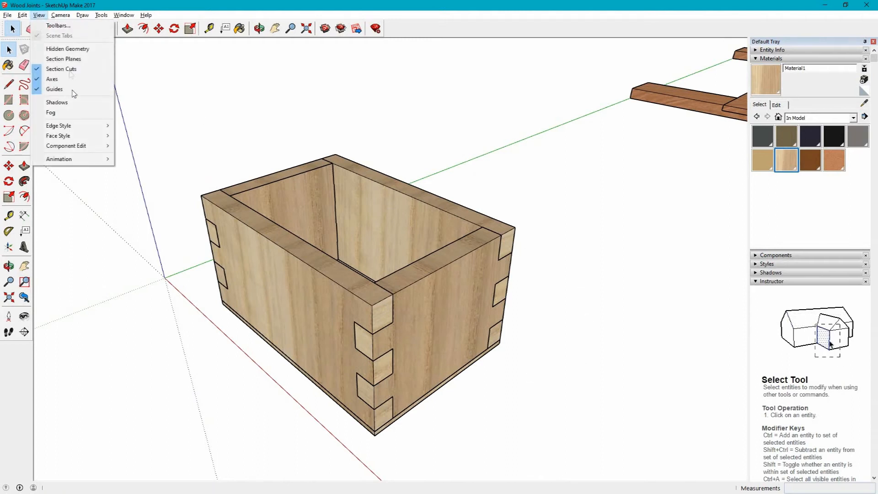
{"action": "left_click", "coordinate": [55, 80]}
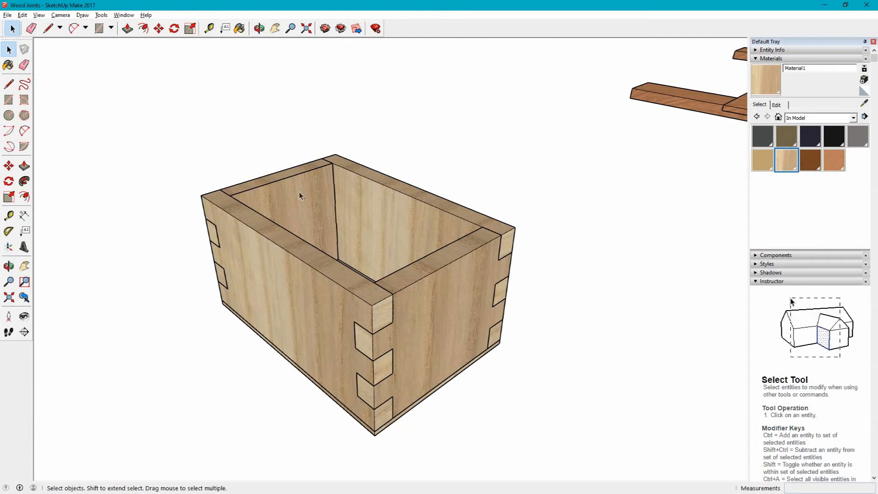
Step: Try the Wood Veneer 01 material on both side walls and both end walls of the box
{"action": "left_click", "coordinate": [294, 285]}
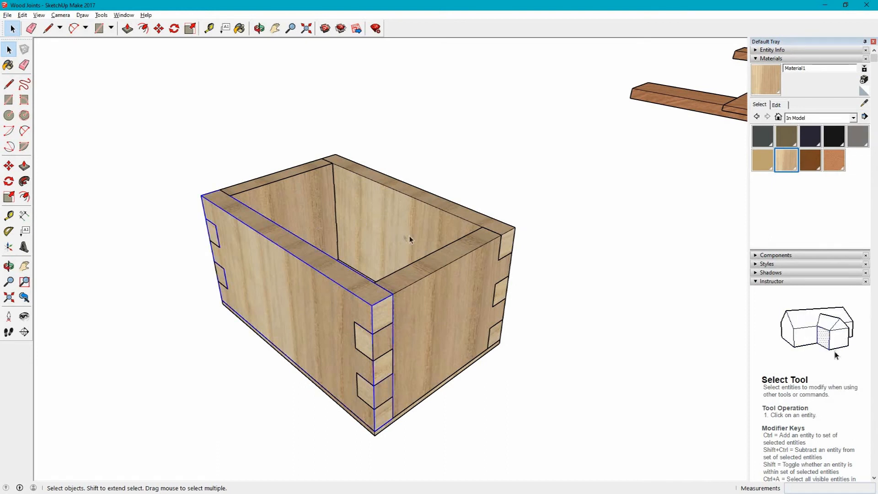
{"action": "left_click", "coordinate": [809, 163]}
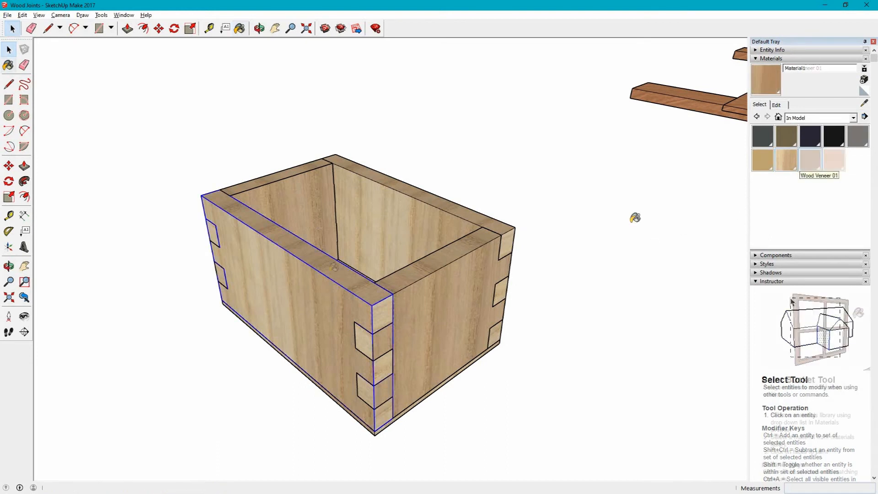
{"action": "left_click", "coordinate": [308, 282]}
{"action": "left_click", "coordinate": [450, 278]}
{"action": "left_click", "coordinate": [448, 207]}
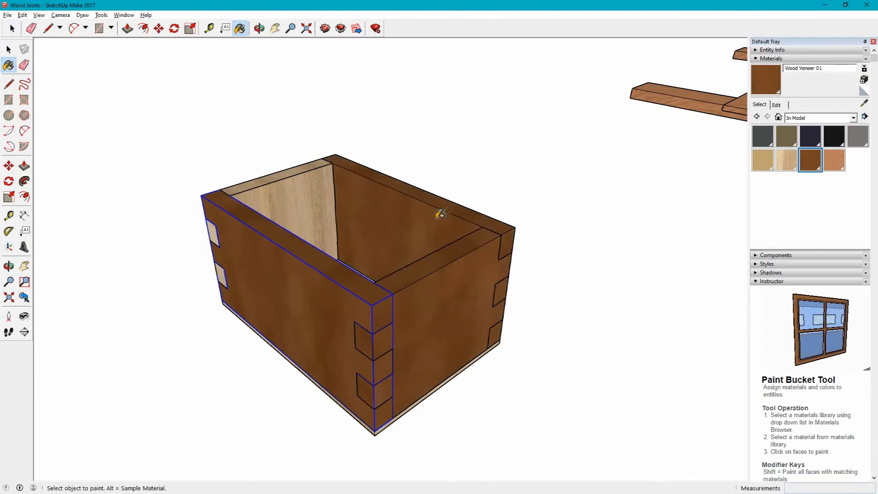
{"action": "left_click", "coordinate": [309, 200]}
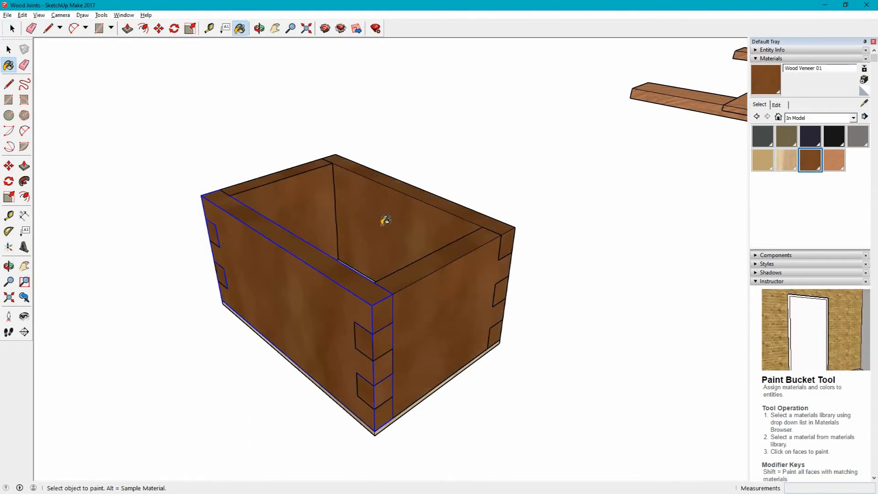
{"action": "mouse_move", "coordinate": [399, 334]}
{"action": "middle_mouse_down"}
{"action": "mouse_move", "coordinate": [392, 251]}
{"action": "mouse_move", "coordinate": [366, 178]}
{"action": "mouse_move", "coordinate": [409, 337]}
{"action": "middle_mouse_up"}
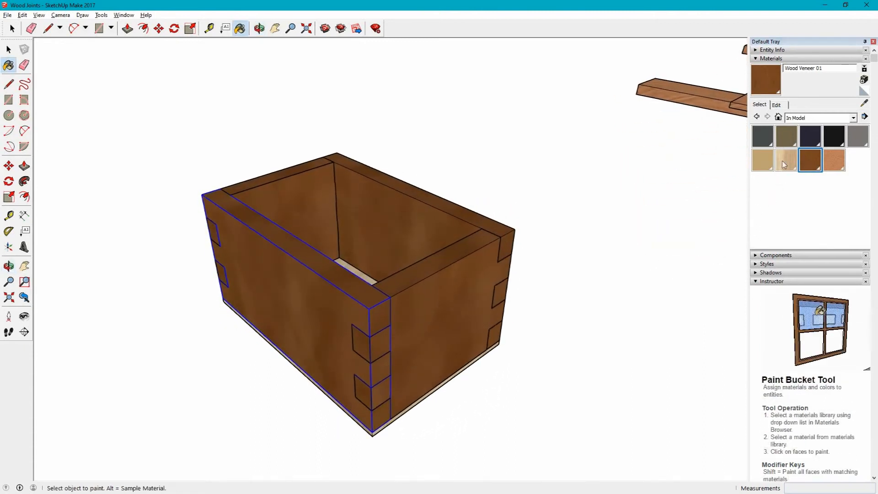
Step: Undo the Wood Veneer 01 paint on all four walls and clear the selection
{"action": "key", "text": "ctrl+z"}
{"action": "key", "text": "ctrl+z"}
{"action": "key", "text": "ctrl+z"}
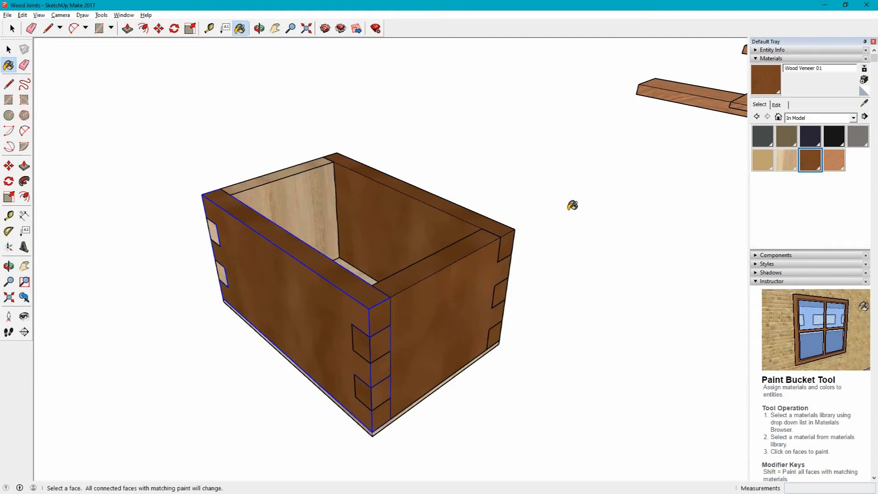
{"action": "key", "text": "ctrl+z"}
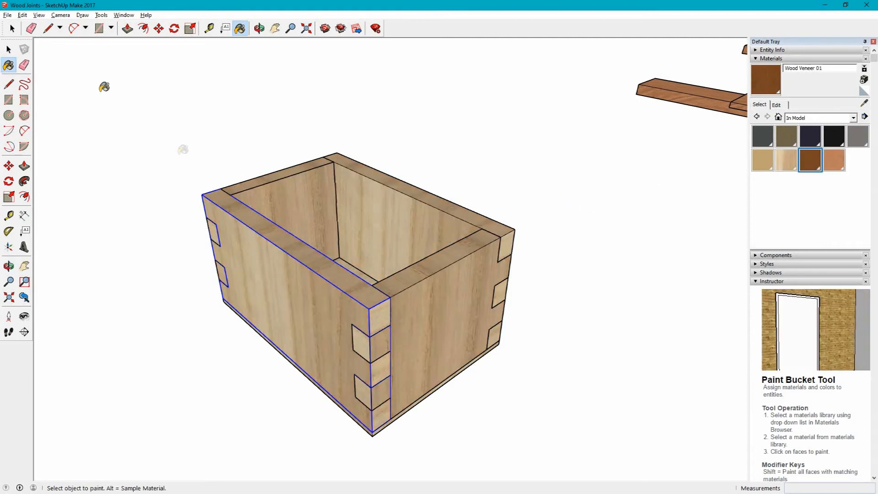
{"action": "left_click", "coordinate": [11, 48]}
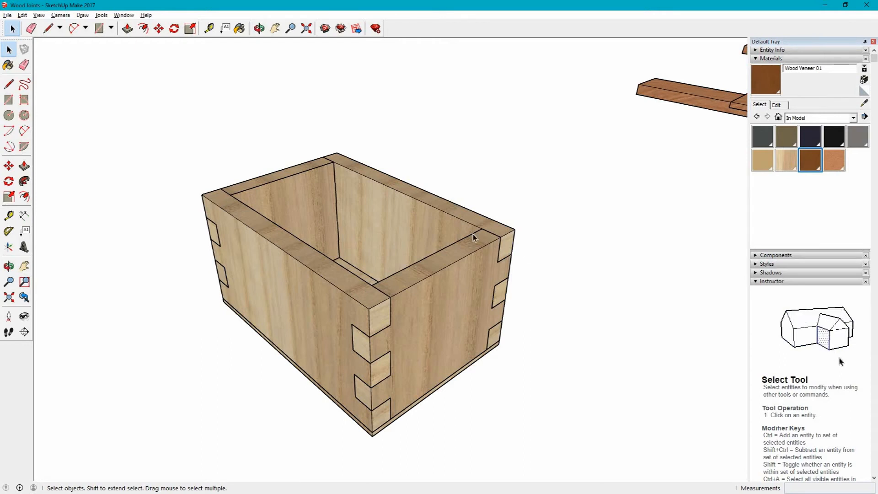
Step: Draw a vertical 2-point arc between the top outer corners of the far end wall with a 20 mm bulge
{"action": "middle_click_drag", "start_coordinate": [225, 278], "coordinate": [224, 289]}
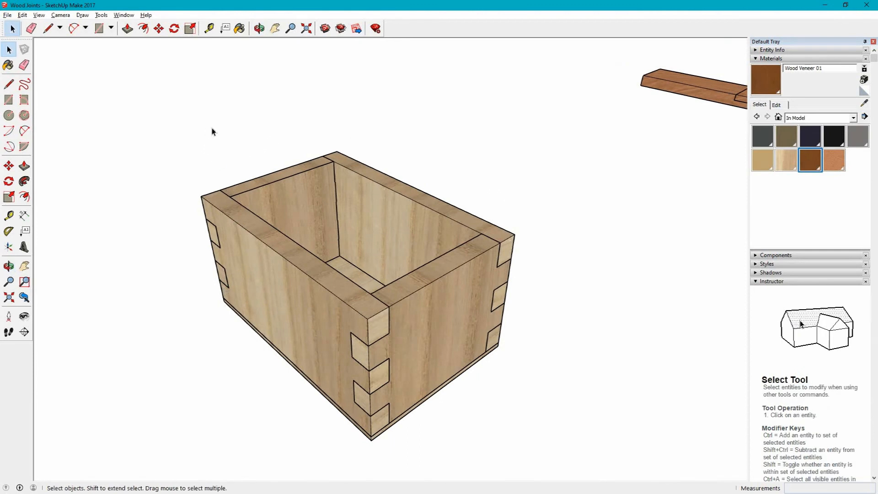
{"action": "left_click", "coordinate": [74, 28]}
{"action": "left_click", "coordinate": [201, 196]}
{"action": "left_click", "coordinate": [337, 151]}
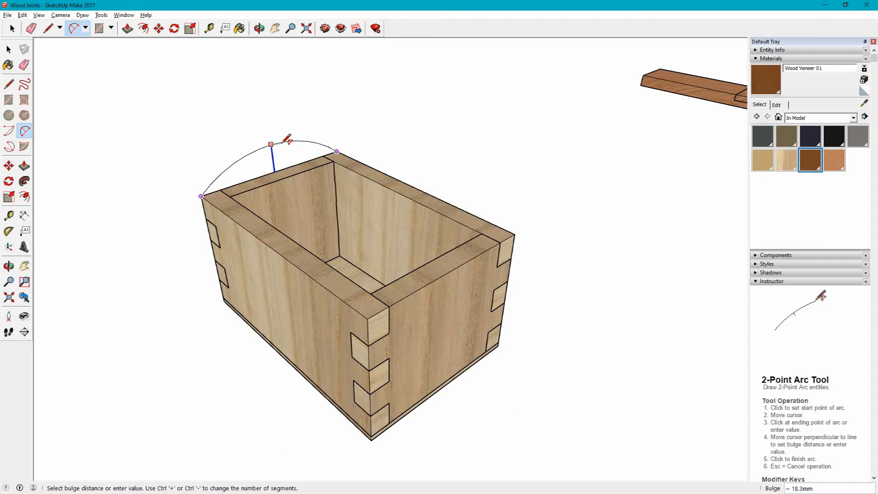
{"action": "key", "text": "Left"}
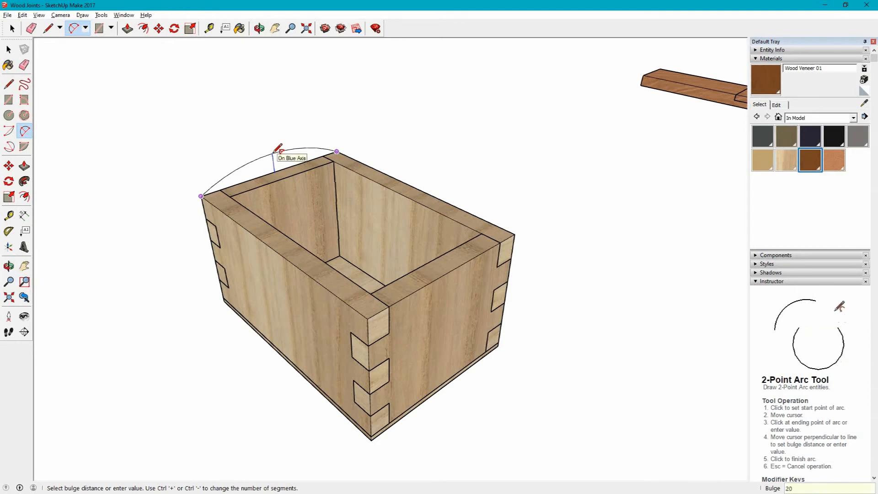
{"action": "key", "text": "Return"}
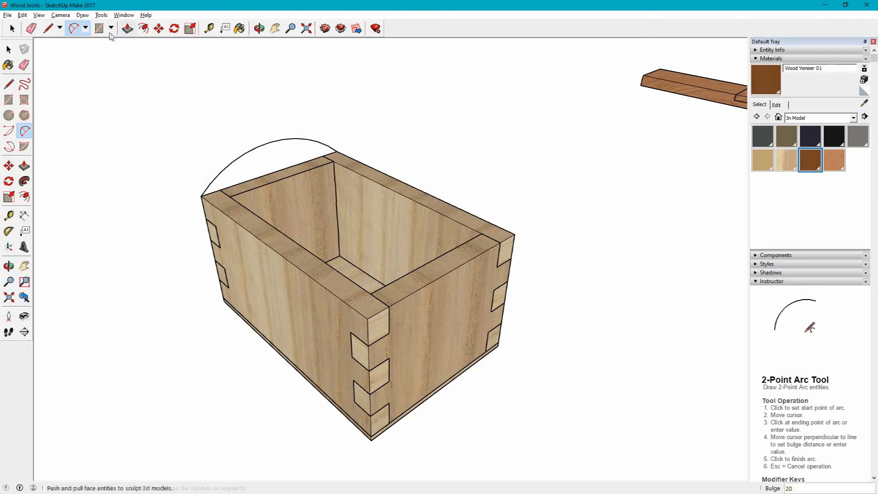
Step: Close the arc with a straight line between its two endpoints to form the lid's end face
{"action": "left_click", "coordinate": [128, 29]}
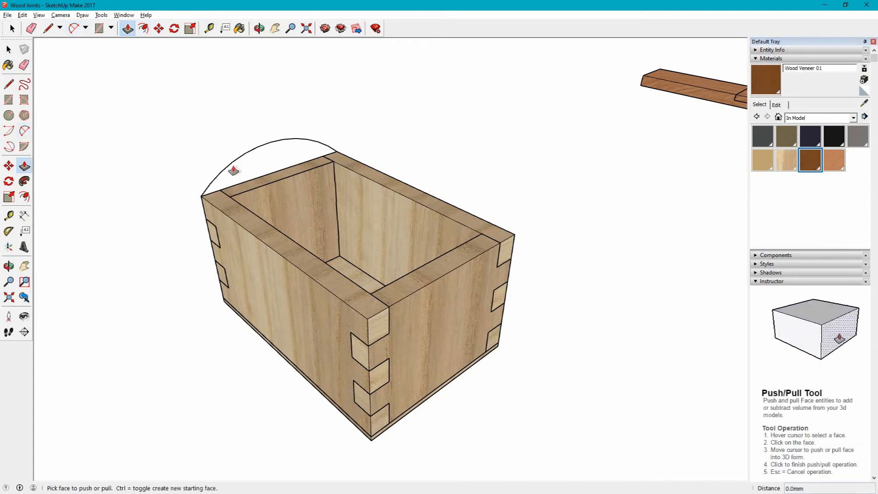
{"action": "left_click", "coordinate": [47, 29]}
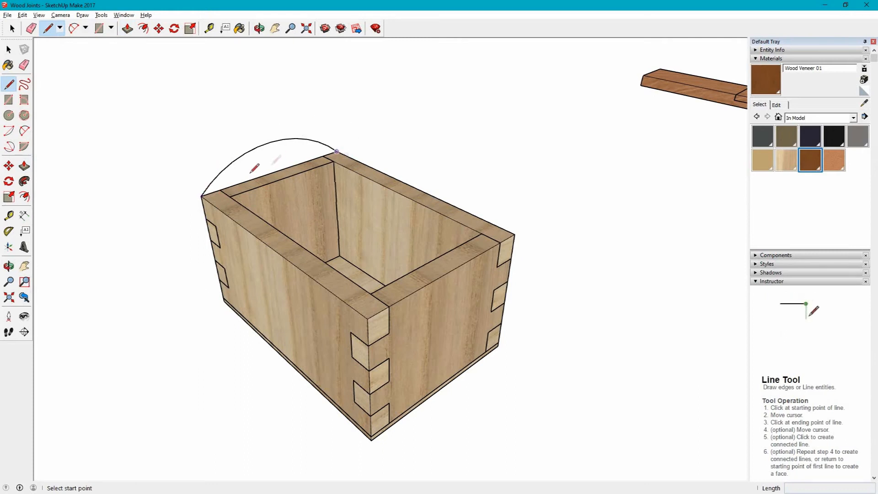
{"action": "left_click", "coordinate": [201, 195]}
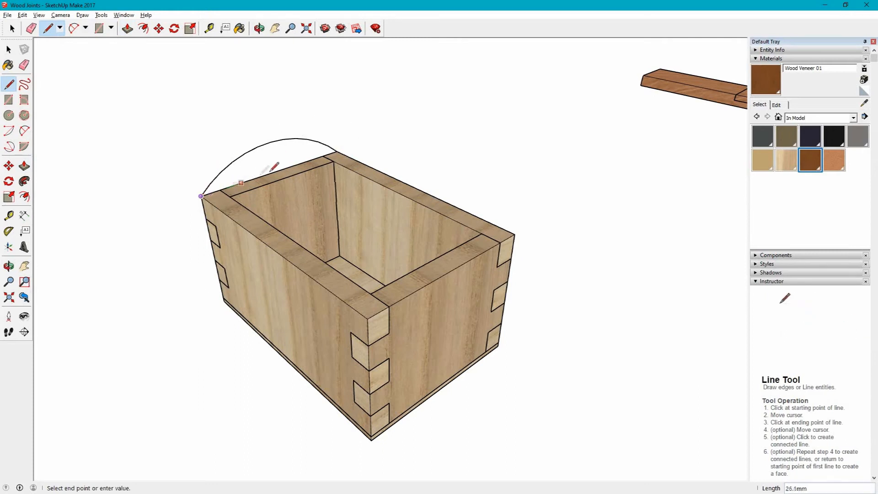
{"action": "left_click", "coordinate": [337, 151]}
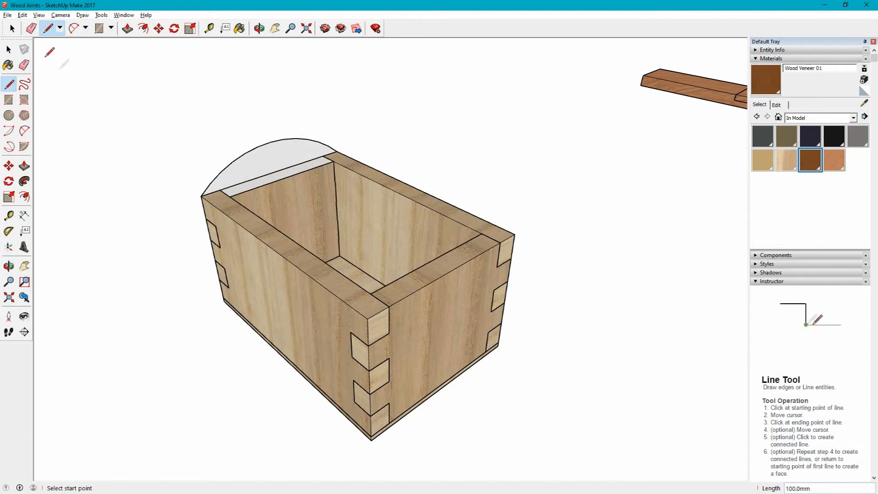
Step: Push/Pull the arched face 150 mm along the box to the near end, forming a solid curved lid
{"action": "key", "text": "p"}
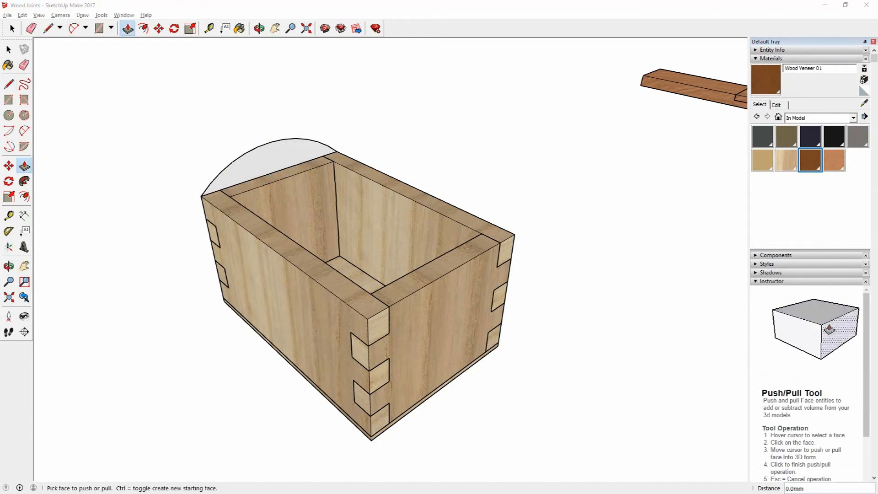
{"action": "left_click", "coordinate": [238, 173]}
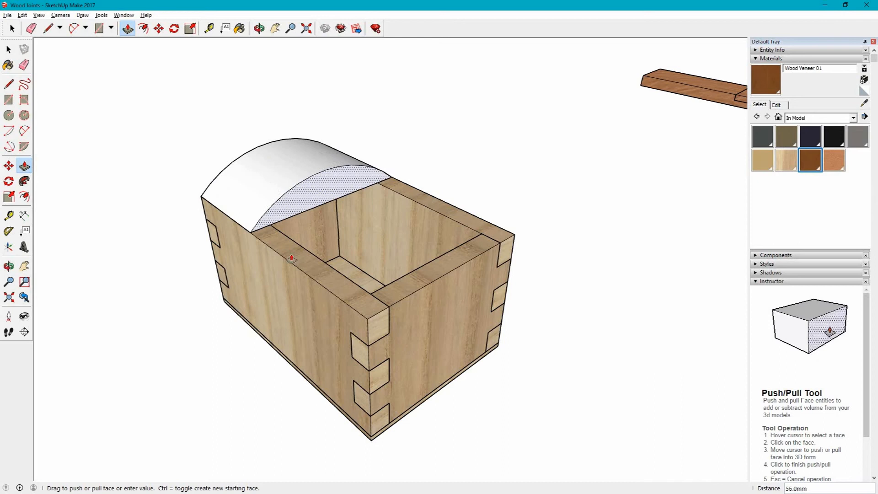
{"action": "left_click", "coordinate": [367, 319]}
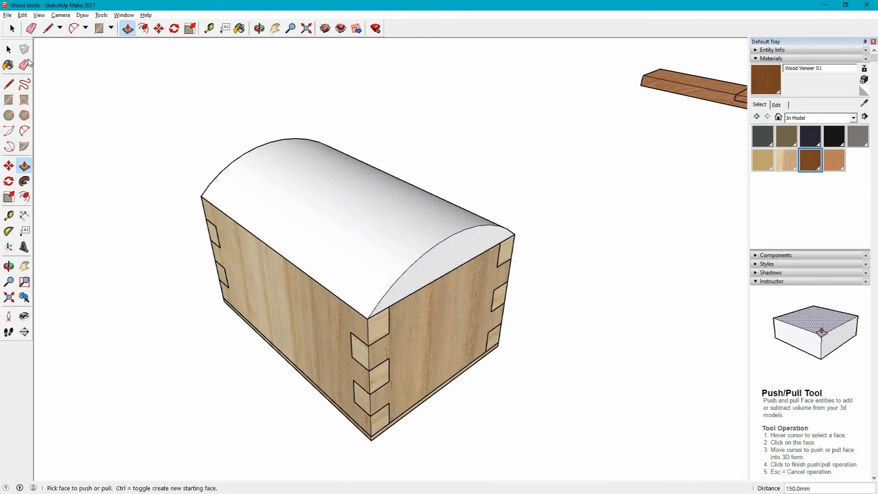
{"action": "left_click", "coordinate": [13, 28]}
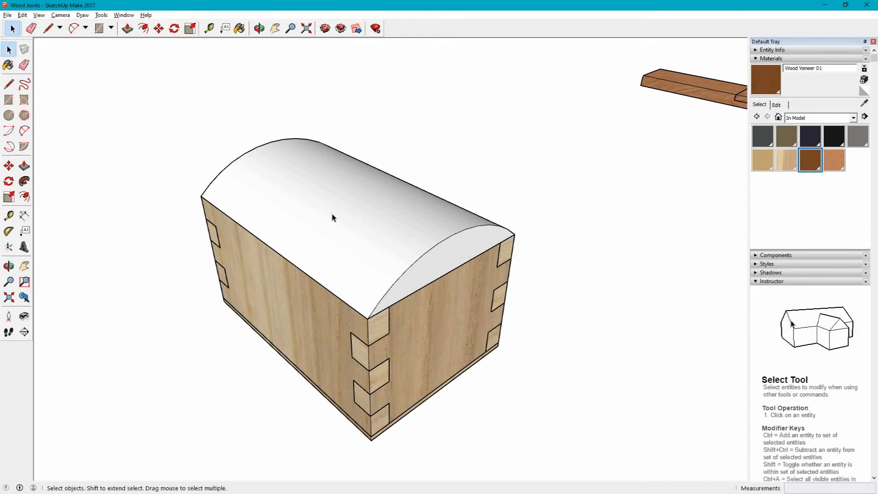
Step: Group all the geometry of the arched lid
{"action": "left_click", "coordinate": [332, 217]}
{"action": "right_click", "coordinate": [333, 216]}
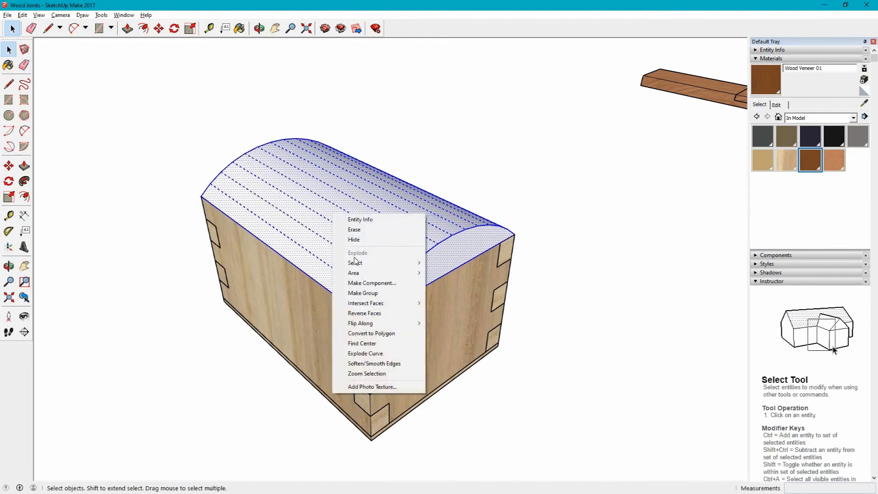
{"action": "left_click", "coordinate": [364, 292]}
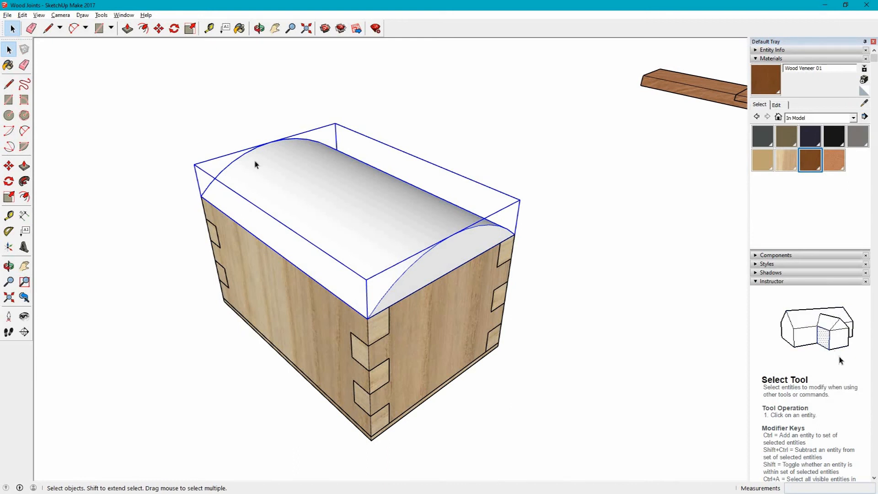
Step: Move the lid group straight up from its near corner so it sits clear above the box
{"action": "left_click", "coordinate": [159, 29]}
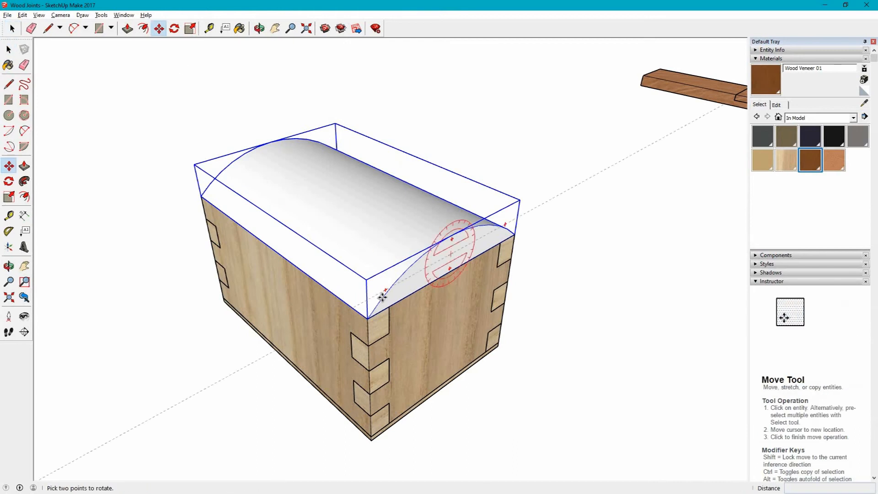
{"action": "middle_click_drag", "start_coordinate": [516, 264], "coordinate": [371, 281]}
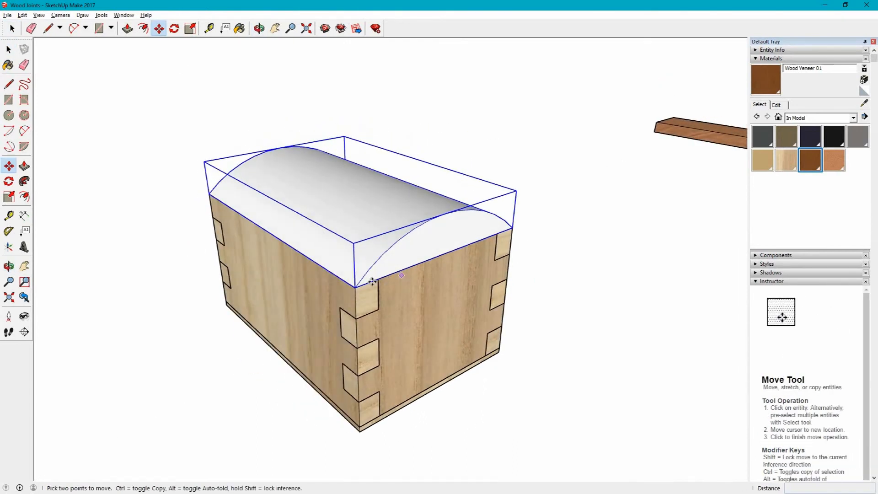
{"action": "left_click", "coordinate": [356, 256]}
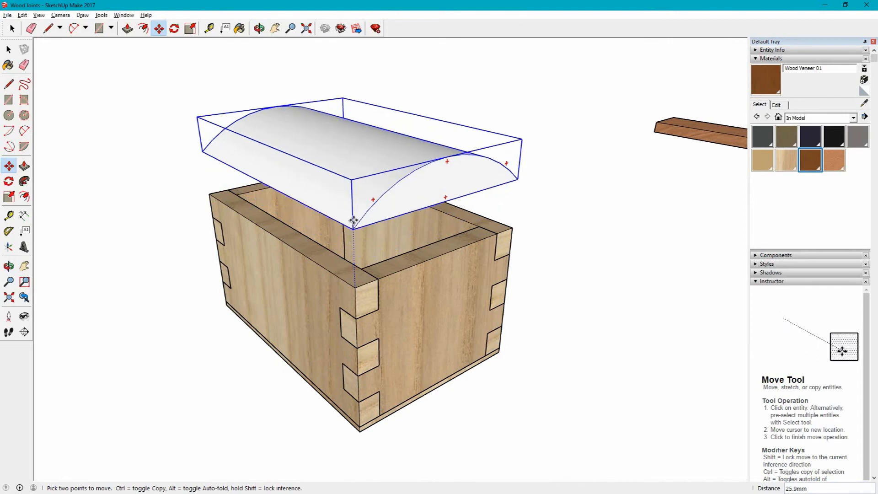
{"action": "middle_click_drag", "start_coordinate": [352, 207], "coordinate": [268, 76]}
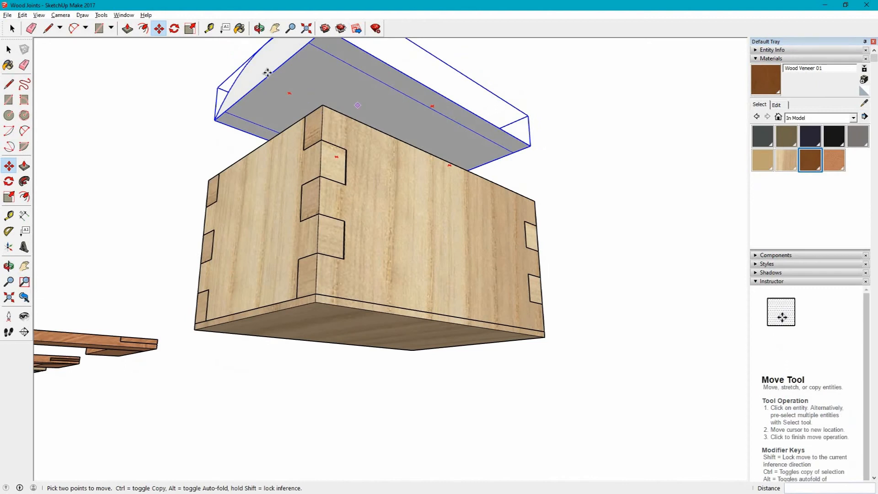
{"action": "scroll", "coordinate": [319, 69], "scroll_direction": "down", "scroll_amount": 1}
{"action": "middle_click_drag", "start_coordinate": [316, 102], "coordinate": [319, 151], "text": "shift"}
{"action": "scroll", "coordinate": [322, 103], "scroll_direction": "up", "scroll_amount": 1}
{"action": "left_click", "coordinate": [12, 28]}
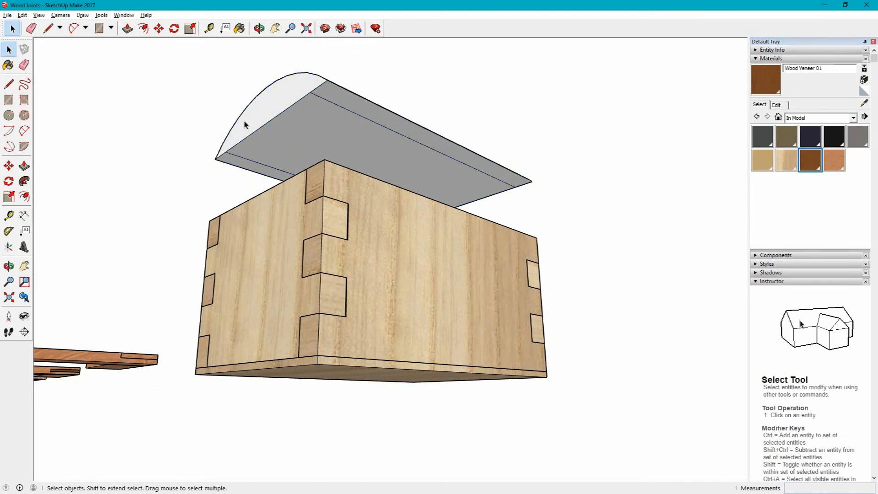
{"action": "left_click", "coordinate": [307, 109]}
{"action": "middle_click_drag", "start_coordinate": [142, 150], "coordinate": [424, 128]}
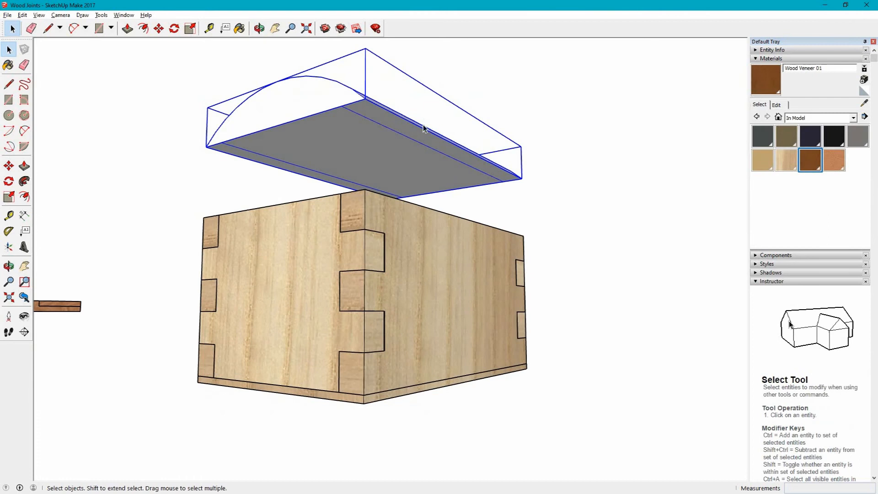
{"action": "scroll", "coordinate": [379, 124], "scroll_direction": "up", "scroll_amount": 1}
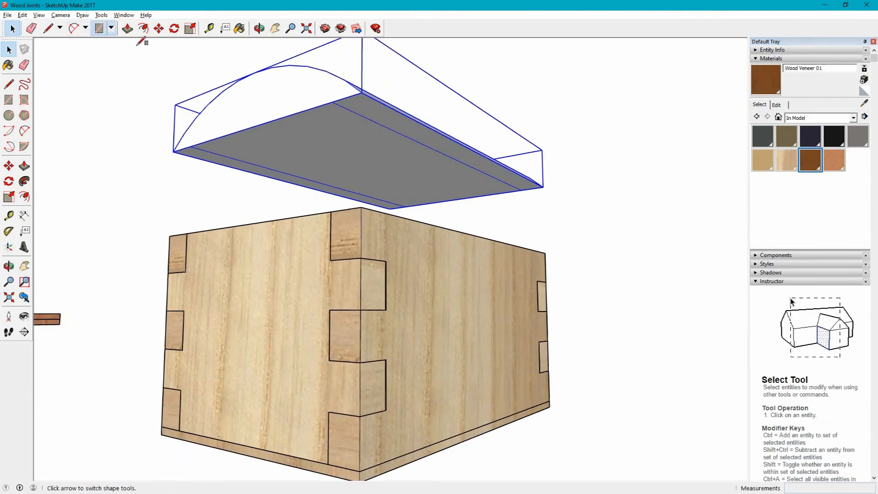
{"action": "left_click", "coordinate": [338, 100]}
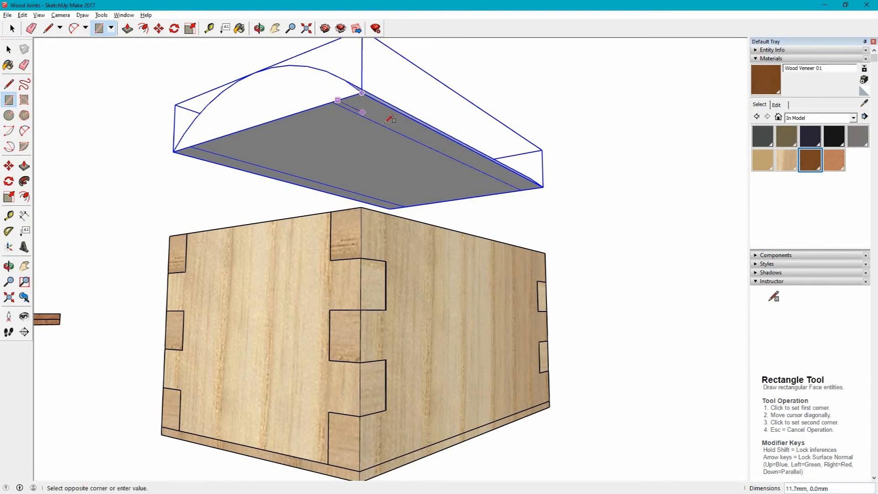
{"action": "right_click", "coordinate": [363, 92]}
{"action": "left_click", "coordinate": [99, 30]}
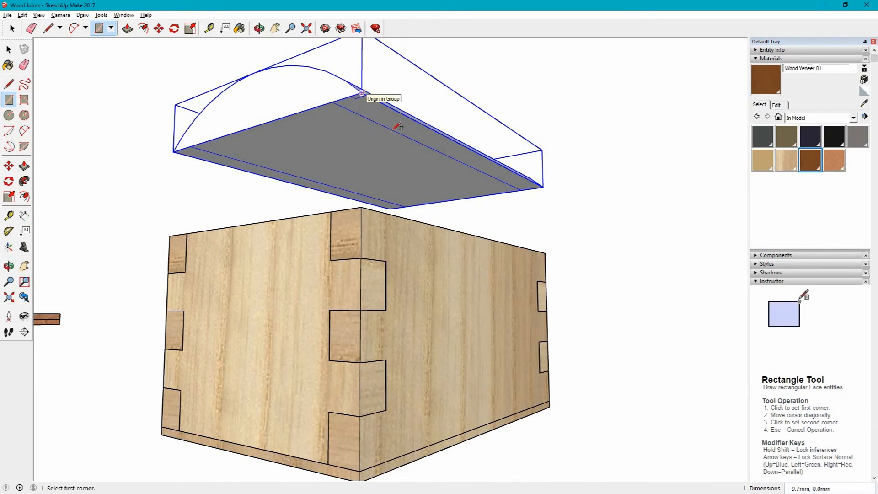
{"action": "left_click", "coordinate": [361, 92]}
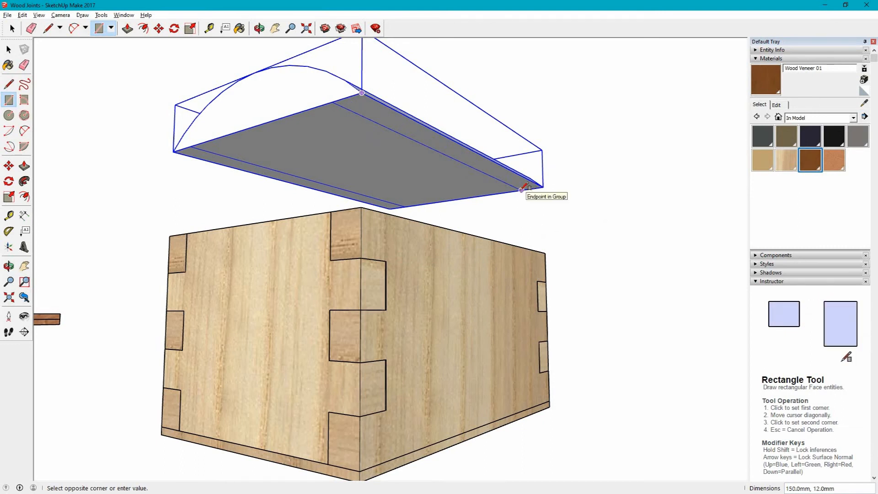
{"action": "middle_click_drag", "start_coordinate": [138, 163], "coordinate": [243, 153]}
{"action": "key", "text": "space"}
{"action": "double_click", "coordinate": [407, 106]}
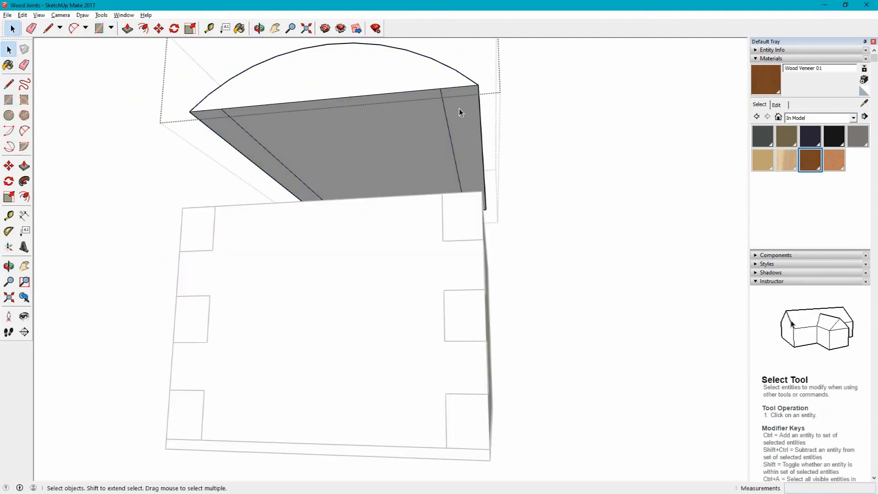
{"action": "middle_click_drag", "start_coordinate": [514, 121], "coordinate": [87, 78]}
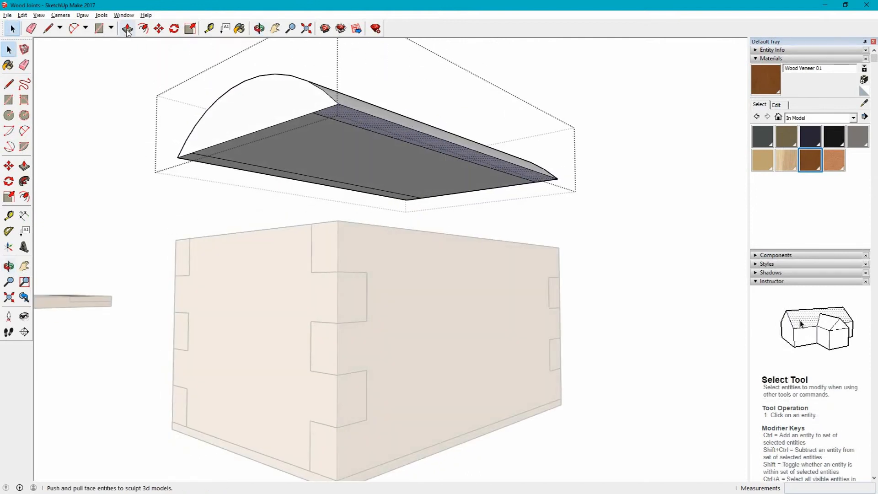
{"action": "left_click", "coordinate": [128, 29]}
{"action": "key", "text": "space"}
{"action": "left_click", "coordinate": [98, 90]}
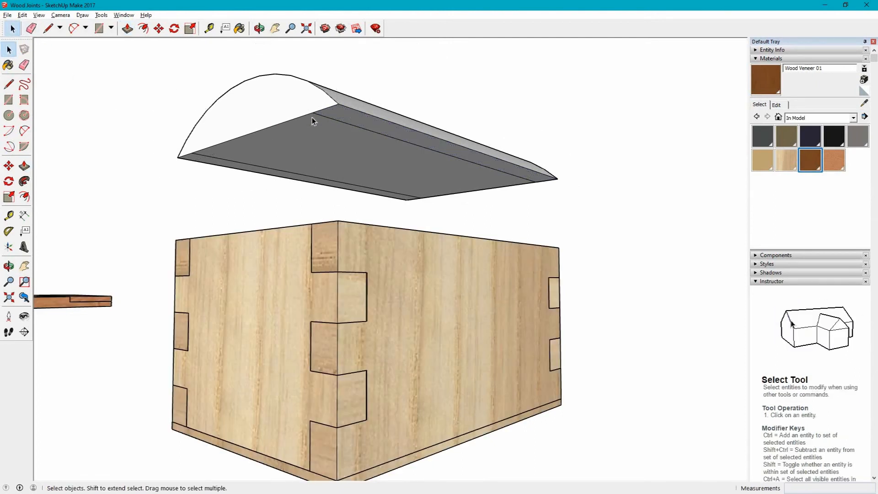
Step: Draw a 150 mm by 12 mm rectangle along one long edge of the lid's flat underside, outside the lid group
{"action": "left_click", "coordinate": [99, 28]}
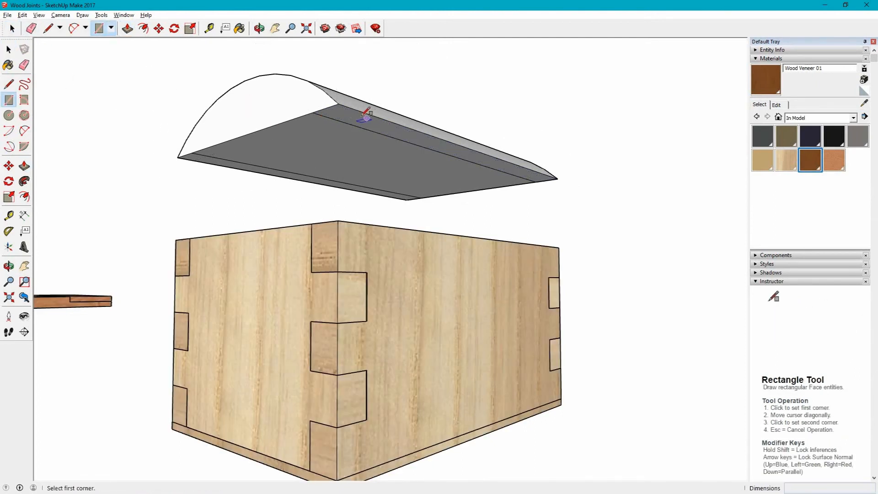
{"action": "left_click", "coordinate": [557, 178]}
{"action": "middle_click_drag", "start_coordinate": [417, 178], "coordinate": [486, 143]}
{"action": "left_click", "coordinate": [459, 107]}
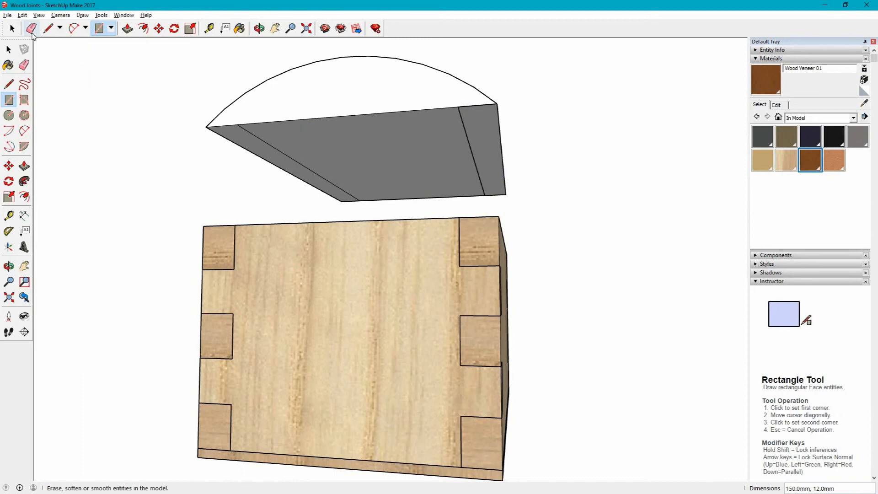
Step: Push/Pull the 150 mm by 12 mm rectangle 12 mm downward to form the first side strip under the lid
{"action": "left_click", "coordinate": [128, 29]}
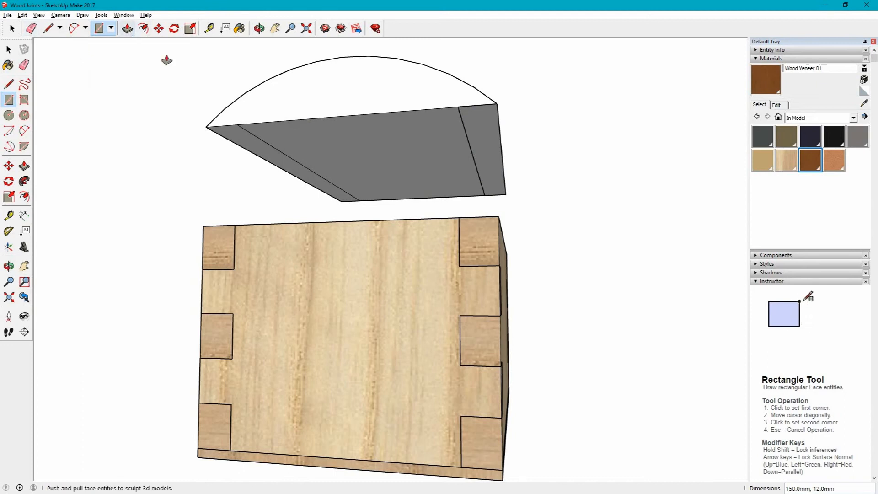
{"action": "left_click", "coordinate": [485, 128]}
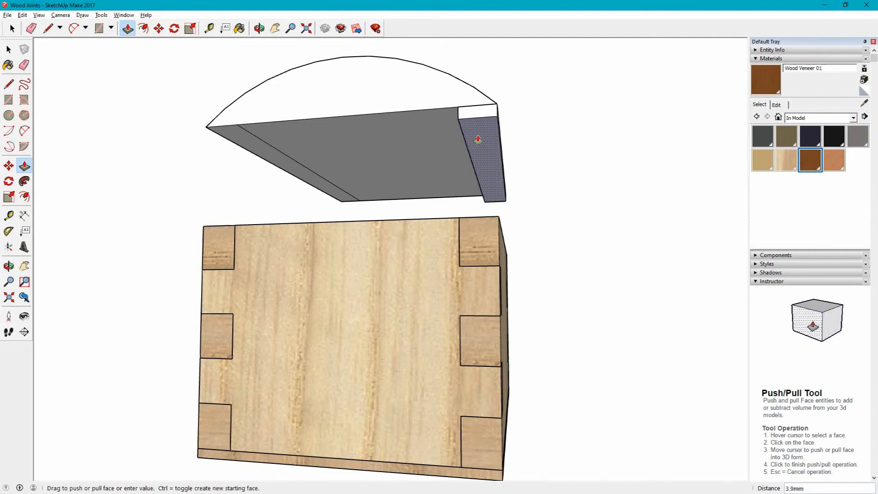
{"action": "key", "text": "Return"}
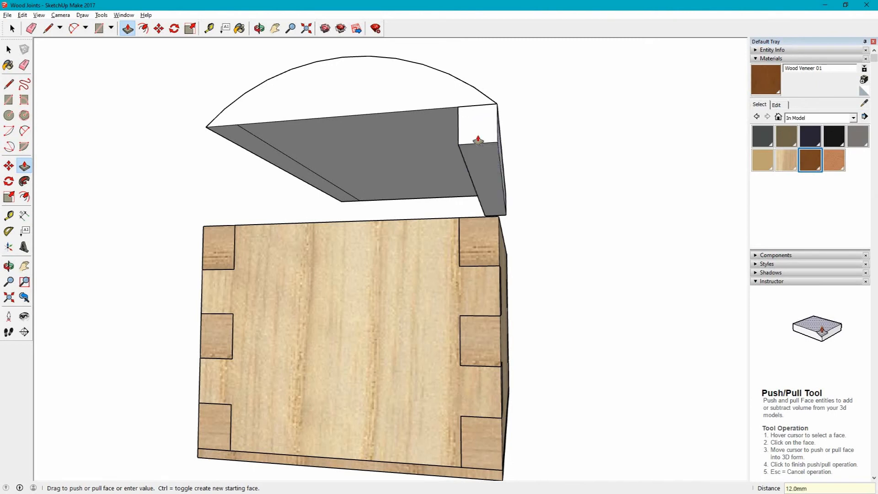
Step: Draw a matching full-length rectangle along the opposite long edge of the lid's underside, ending at the existing inner edge line
{"action": "middle_click_drag", "start_coordinate": [571, 184], "coordinate": [503, 174]}
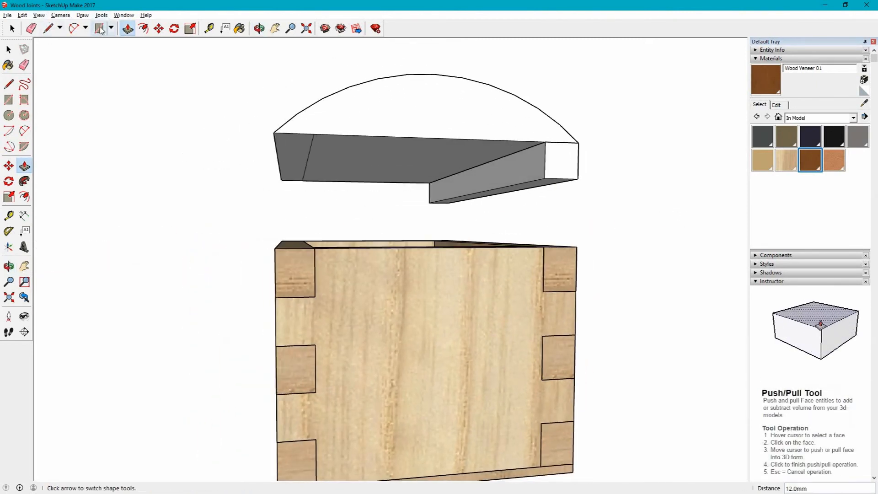
{"action": "left_click", "coordinate": [99, 29]}
{"action": "mouse_move", "coordinate": [268, 189]}
{"action": "middle_mouse_down"}
{"action": "mouse_move", "coordinate": [352, 141]}
{"action": "mouse_move", "coordinate": [261, 182]}
{"action": "middle_mouse_up"}
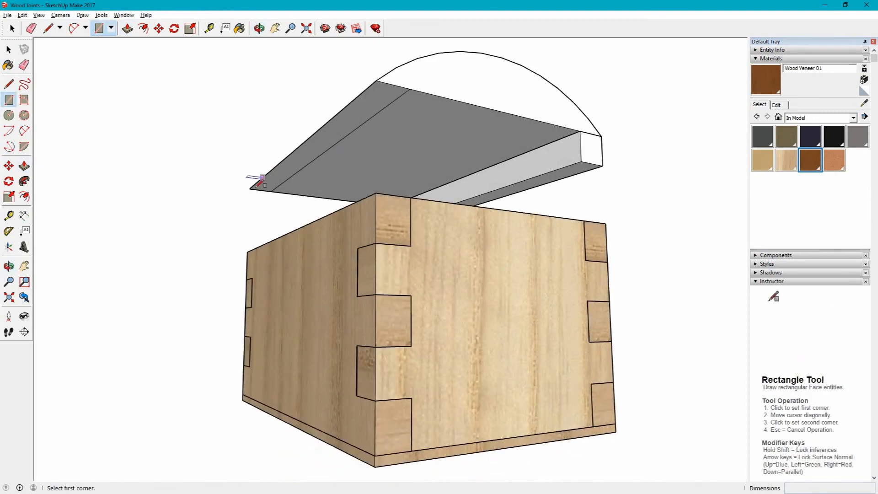
{"action": "left_click", "coordinate": [251, 187]}
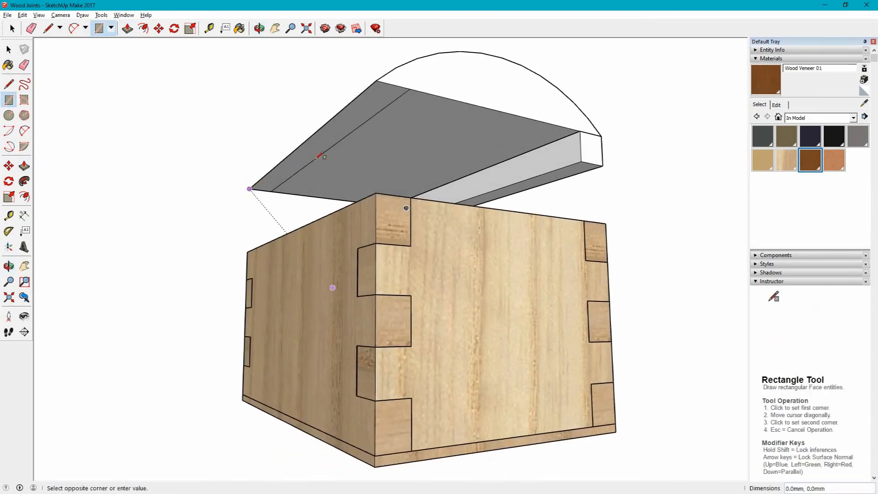
{"action": "left_click", "coordinate": [410, 88]}
Step: Push/Pull the second long rectangle 12 mm downward to form the opposite side strip
{"action": "key", "text": "p"}
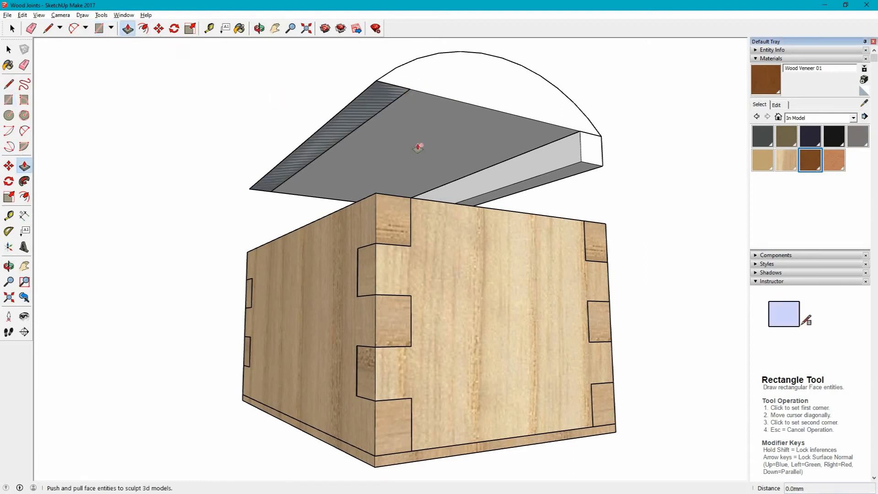
{"action": "left_click", "coordinate": [383, 115]}
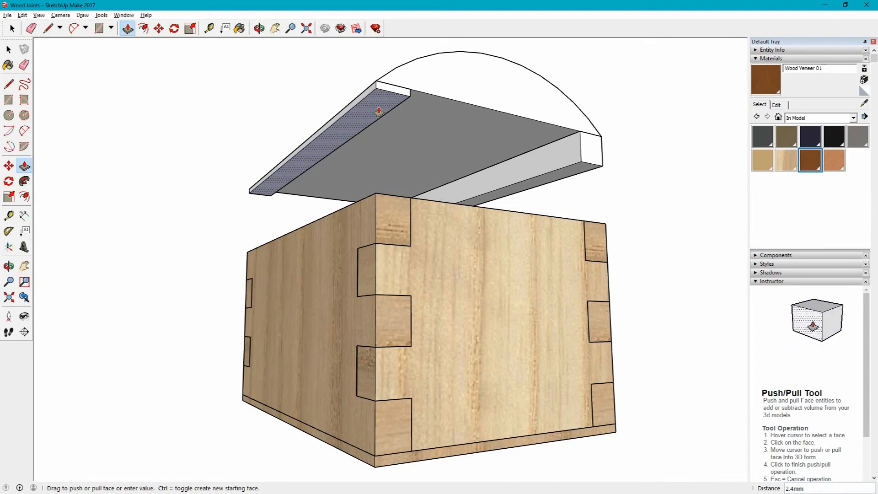
{"action": "key", "text": "Return"}
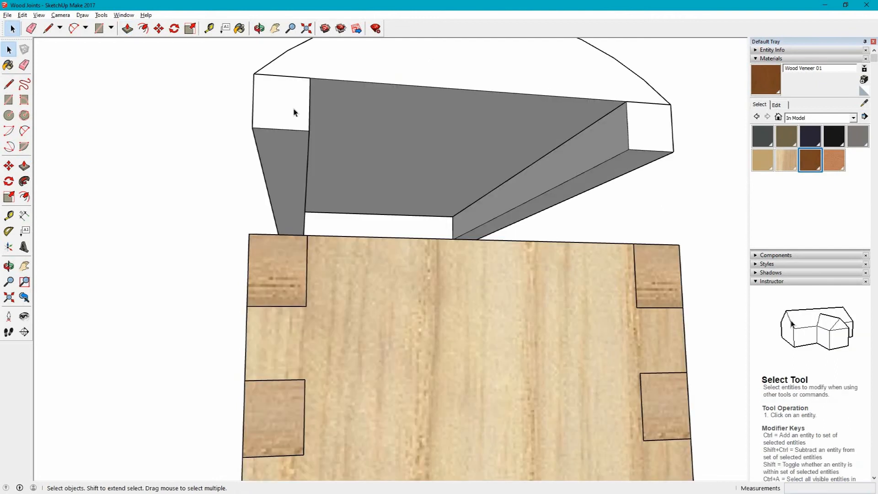
Step: Make each of the two side strips under the lid a separate group
{"action": "left_click", "coordinate": [292, 112]}
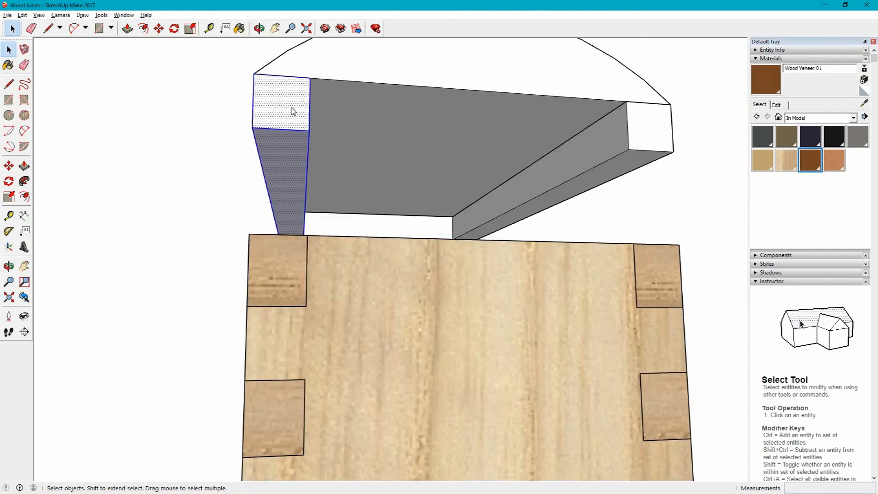
{"action": "right_click", "coordinate": [293, 111]}
{"action": "left_click", "coordinate": [320, 186]}
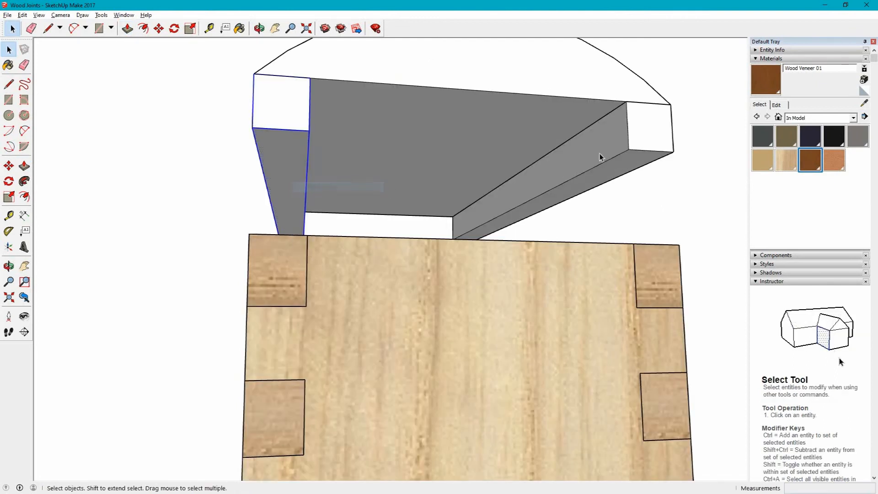
{"action": "triple_click", "coordinate": [630, 139]}
{"action": "right_click", "coordinate": [630, 136]}
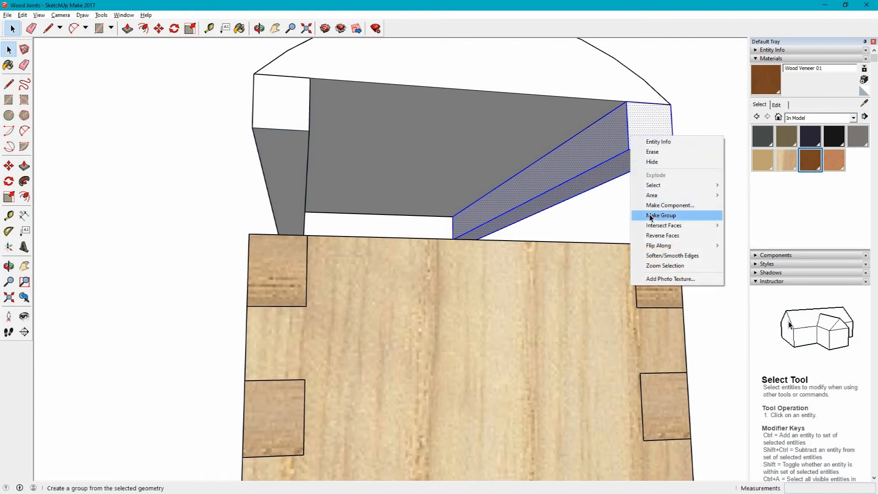
{"action": "left_click", "coordinate": [686, 213]}
Step: Draw a 12 mm by 76 mm rectangle on the lid's underside between the two side strips at one end
{"action": "middle_click_drag", "start_coordinate": [355, 150], "coordinate": [168, 124]}
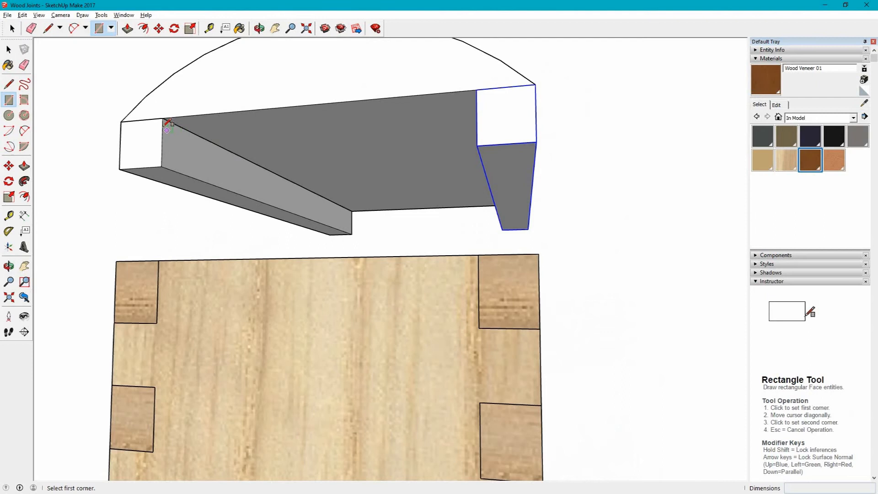
{"action": "left_click", "coordinate": [164, 119]}
{"action": "middle_click_drag", "start_coordinate": [407, 131], "coordinate": [582, 81]}
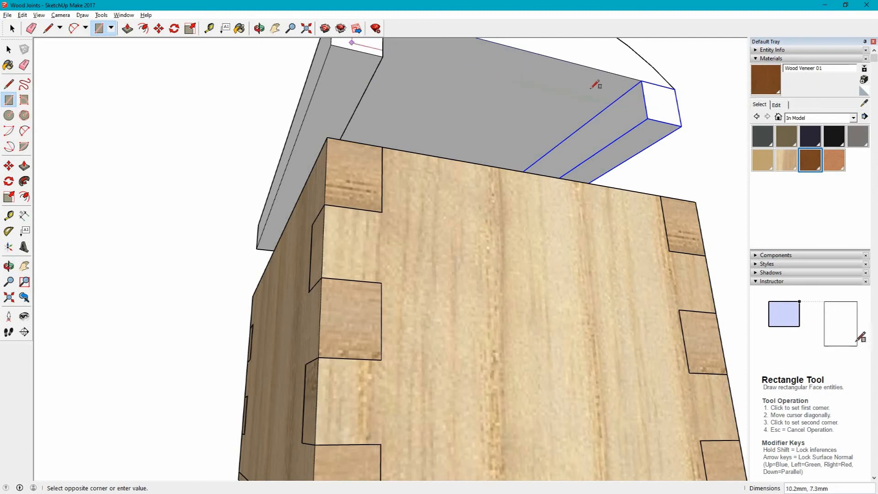
{"action": "left_click", "coordinate": [611, 103]}
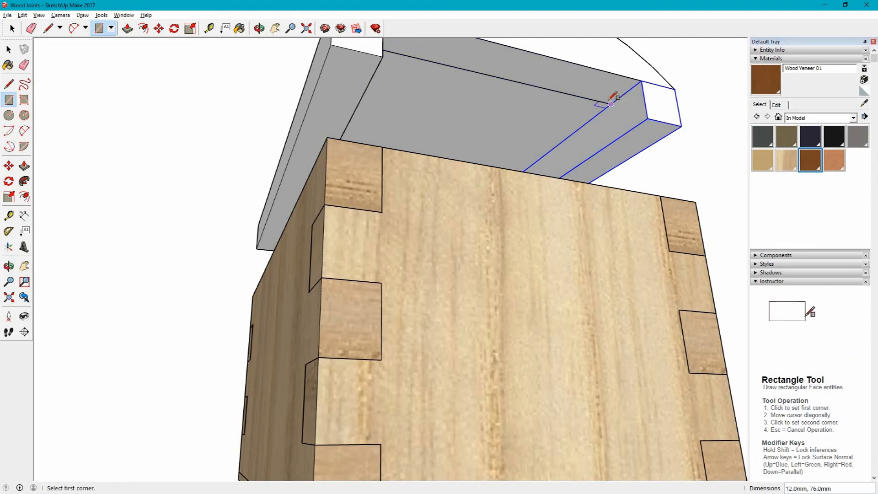
Step: Push/Pull the 12 mm by 76 mm rectangle 12 mm down to the lower corner of the side strip
{"action": "left_click", "coordinate": [127, 28]}
{"action": "left_click", "coordinate": [617, 90]}
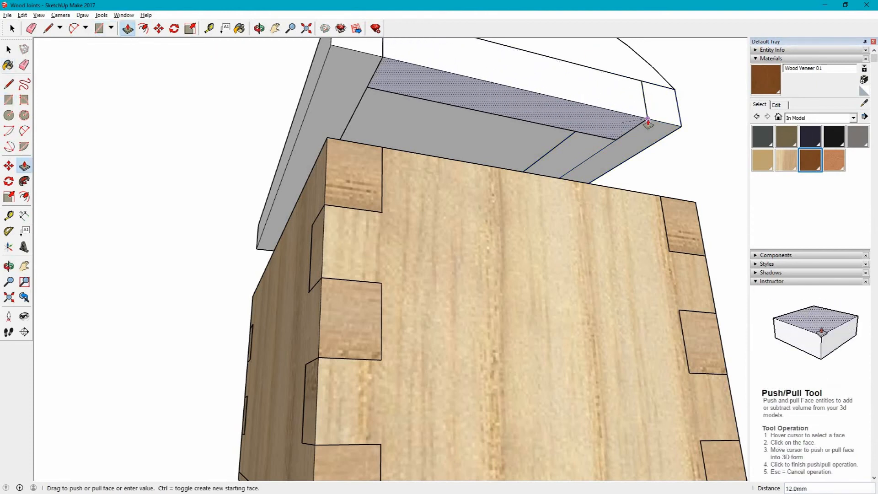
{"action": "left_click", "coordinate": [647, 120]}
Step: Draw a 12 mm by 76 mm rectangle on the lid's underside between the side strips at the opposite, still open end
{"action": "middle_click_drag", "start_coordinate": [250, 198], "coordinate": [549, 206]}
{"action": "middle_click_drag", "start_coordinate": [89, 150], "coordinate": [540, 222]}
{"action": "scroll", "coordinate": [430, 184], "scroll_direction": "down", "scroll_amount": 3}
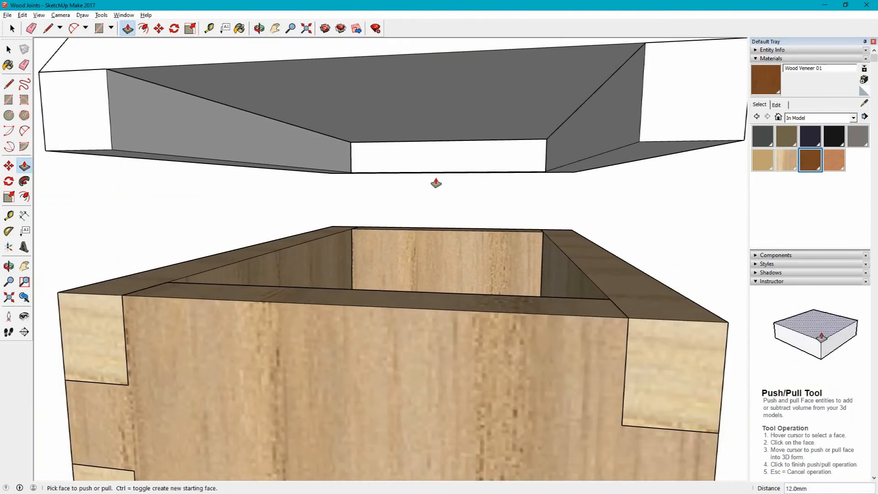
{"action": "left_click", "coordinate": [99, 28]}
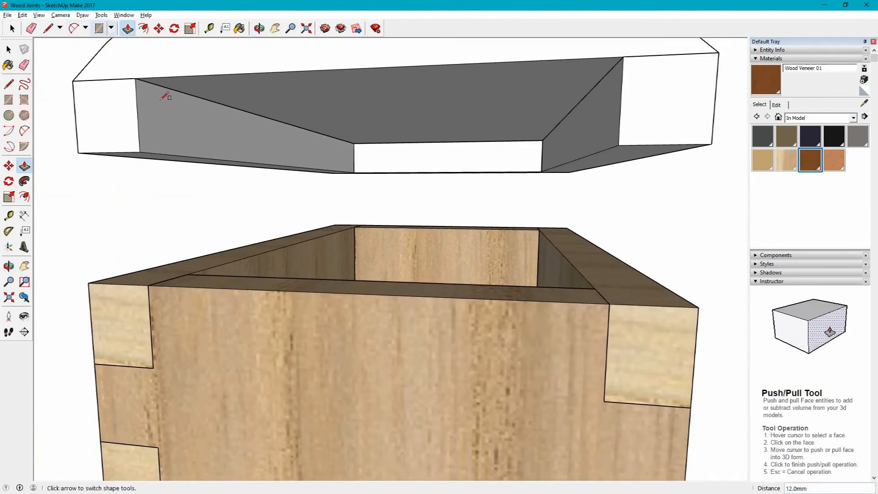
{"action": "middle_click_drag", "start_coordinate": [182, 108], "coordinate": [73, 81]}
{"action": "left_click", "coordinate": [73, 85]}
{"action": "middle_click_drag", "start_coordinate": [164, 81], "coordinate": [574, 81]}
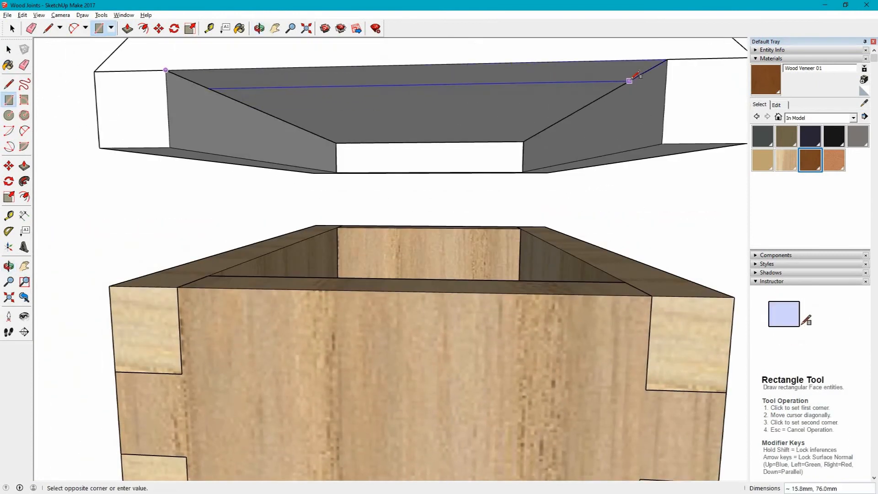
{"action": "middle_click_drag", "start_coordinate": [645, 98], "coordinate": [676, 122]}
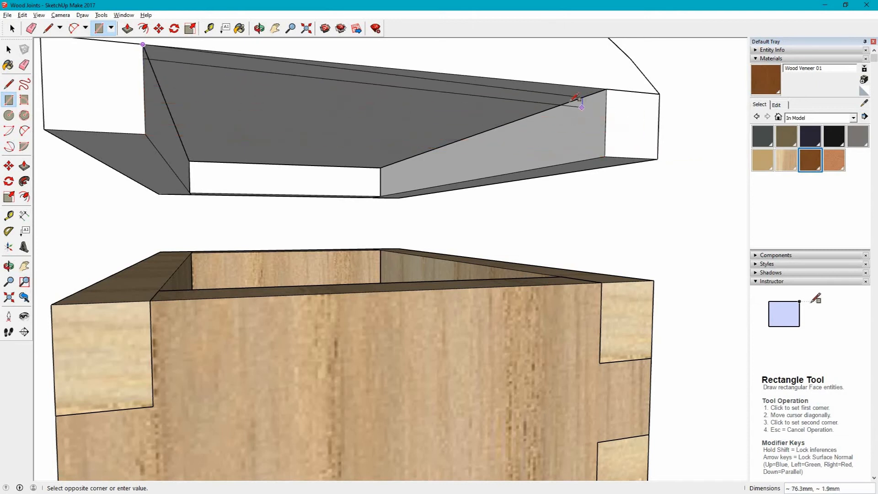
{"action": "middle_click_drag", "start_coordinate": [577, 97], "coordinate": [578, 105]}
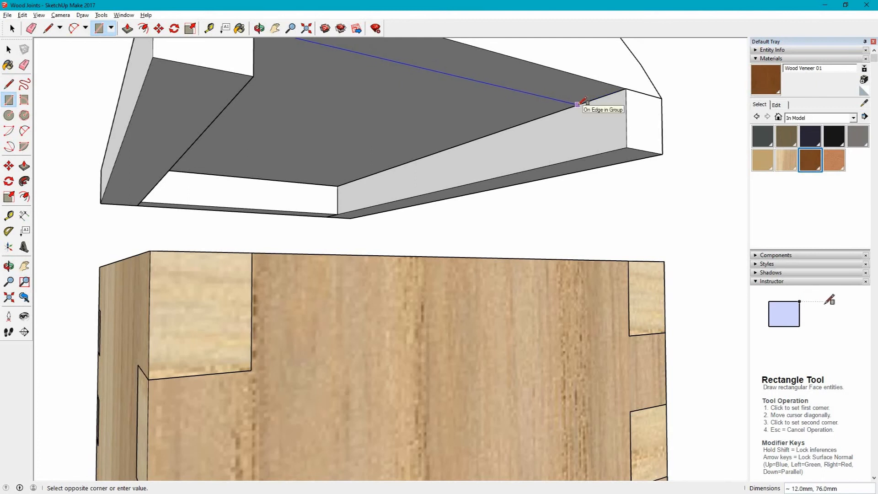
{"action": "left_click", "coordinate": [577, 104]}
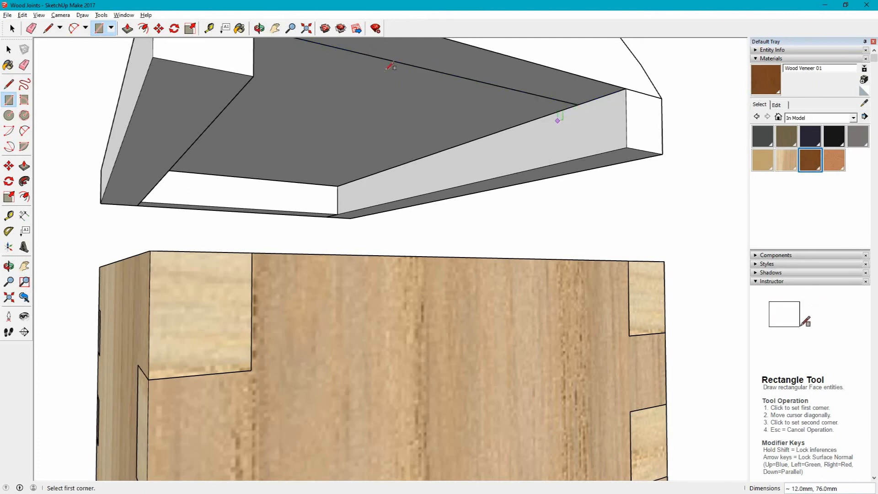
Step: Push/Pull the new end rectangle 12 mm down, level with the underside of the side strips
{"action": "left_click", "coordinate": [128, 28]}
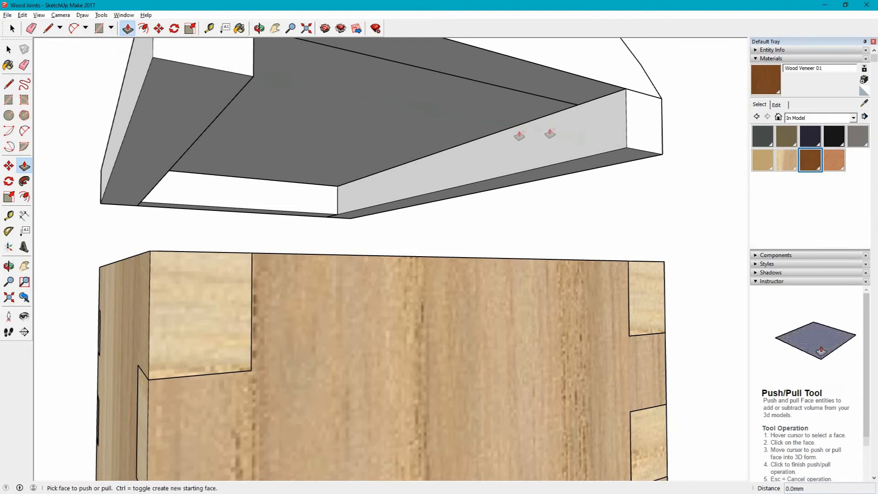
{"action": "left_click", "coordinate": [577, 93]}
{"action": "left_click", "coordinate": [605, 148]}
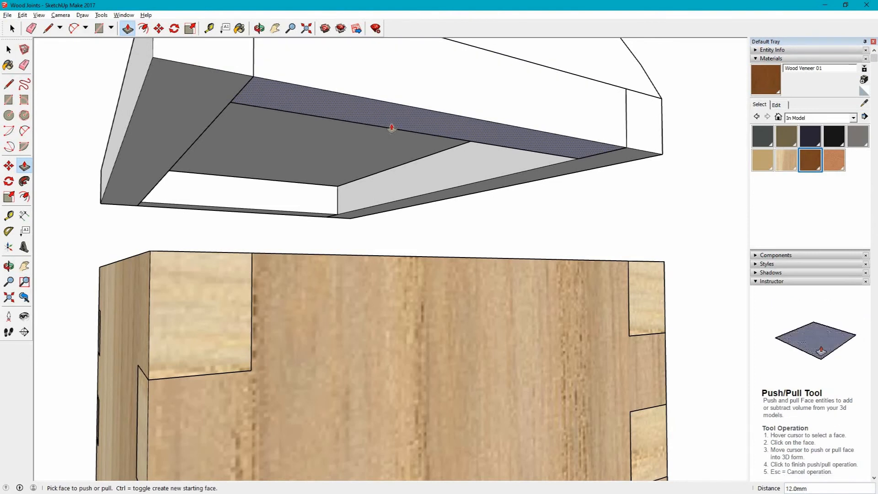
Step: Make each of the two end strips under the lid a separate group
{"action": "scroll", "coordinate": [391, 130], "scroll_direction": "down", "scroll_amount": 3}
{"action": "key", "text": "space"}
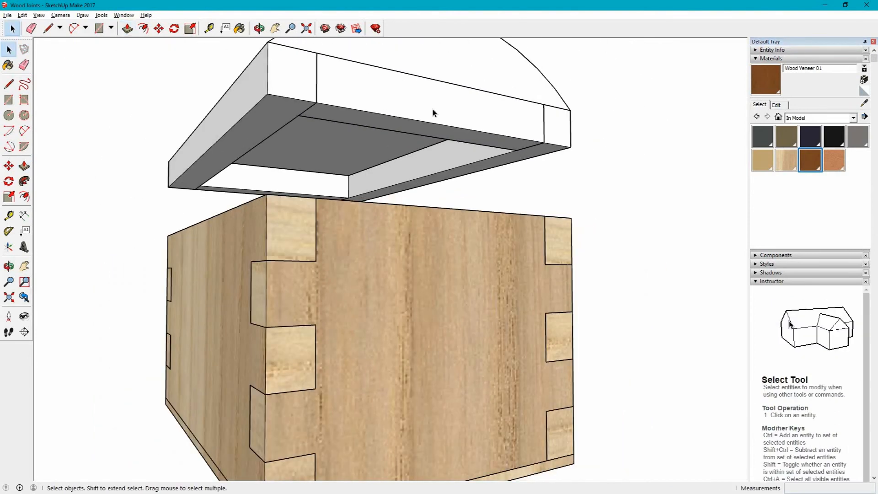
{"action": "double_click", "coordinate": [433, 113]}
{"action": "right_click", "coordinate": [438, 111]}
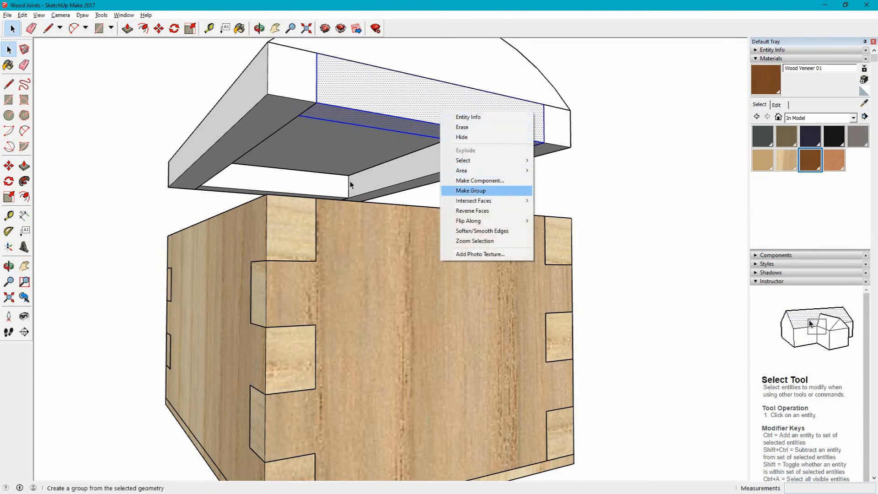
{"action": "key", "text": "Escape"}
{"action": "double_click", "coordinate": [306, 186]}
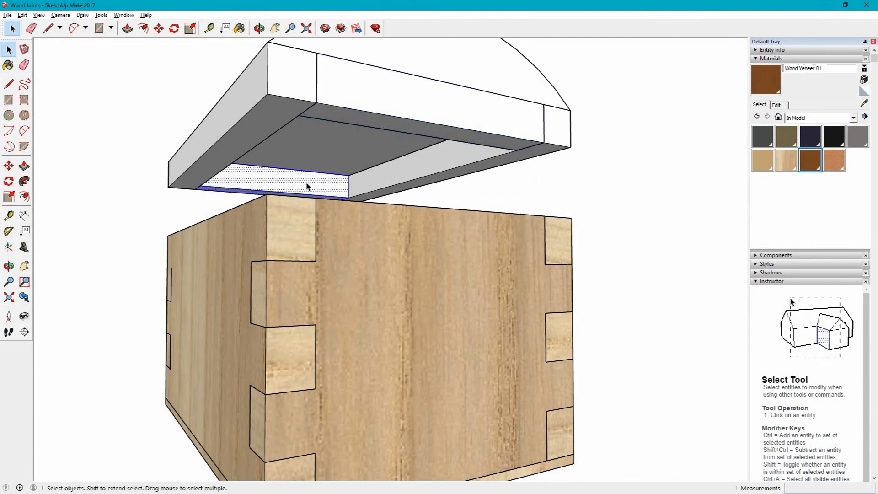
{"action": "right_click", "coordinate": [306, 186]}
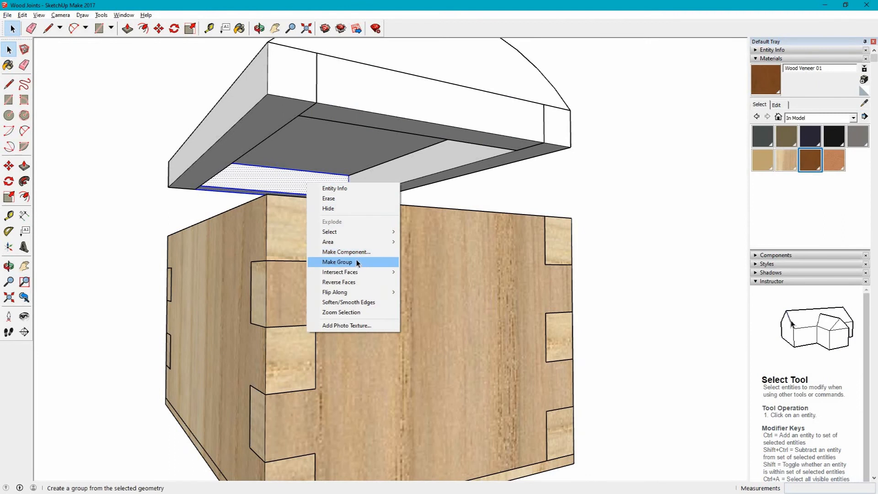
{"action": "left_click", "coordinate": [357, 262]}
Step: Select the arched lid together with its four frame strips and make them one group
{"action": "middle_click_drag", "start_coordinate": [504, 190], "coordinate": [279, 180]}
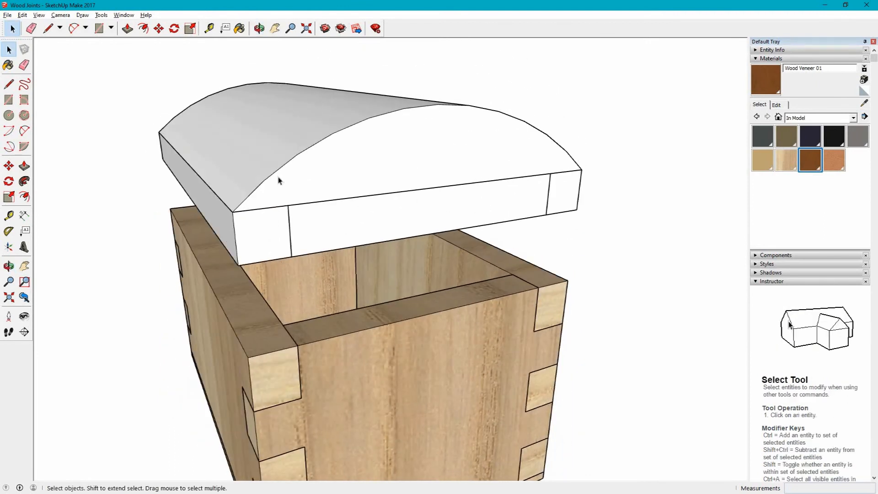
{"action": "left_click", "coordinate": [205, 134]}
{"action": "left_click", "coordinate": [366, 210]}
{"action": "scroll", "coordinate": [543, 132], "scroll_direction": "down", "scroll_amount": 3}
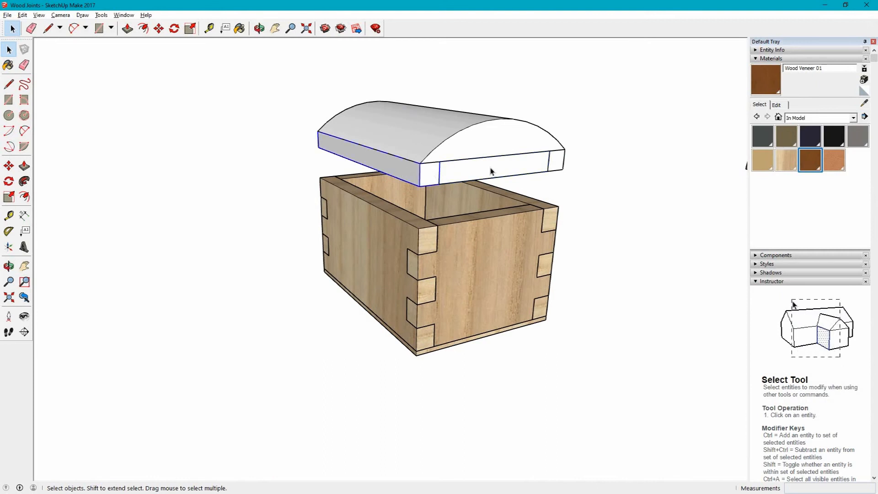
{"action": "middle_click_drag", "start_coordinate": [589, 122], "coordinate": [241, 137]}
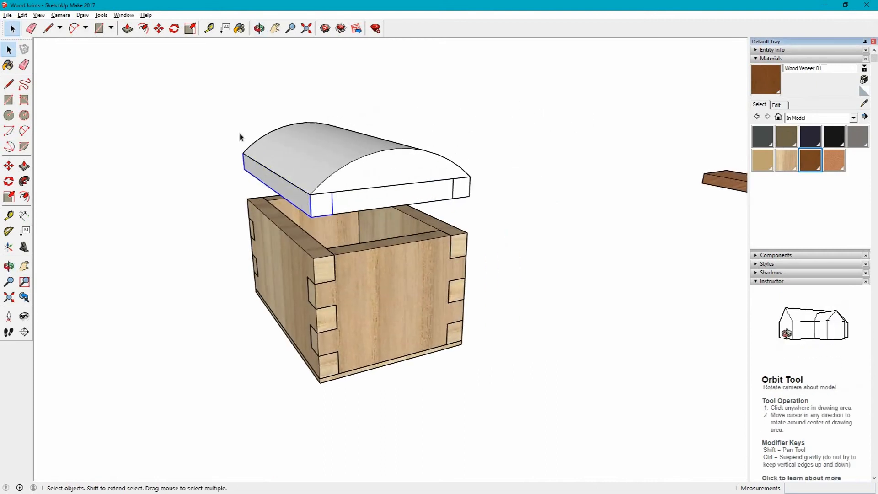
{"action": "left_click_drag", "start_coordinate": [450, 200], "coordinate": [511, 233]}
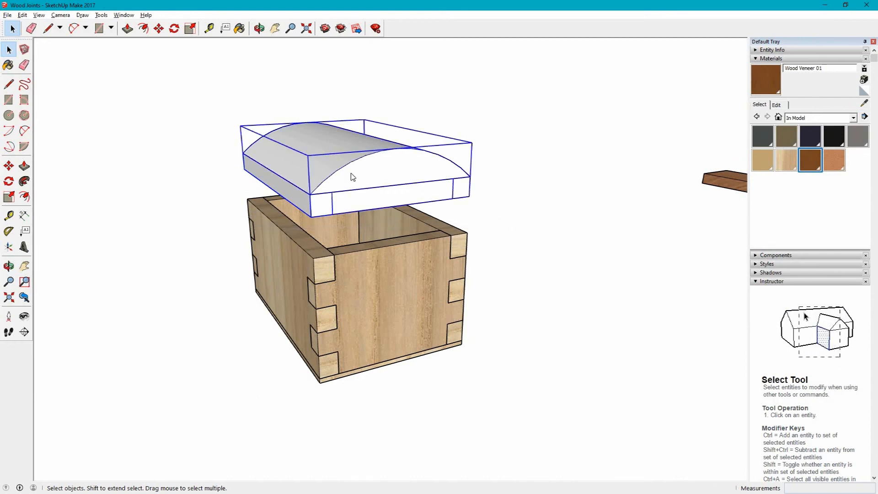
{"action": "right_click", "coordinate": [353, 177]}
{"action": "left_click", "coordinate": [379, 257]}
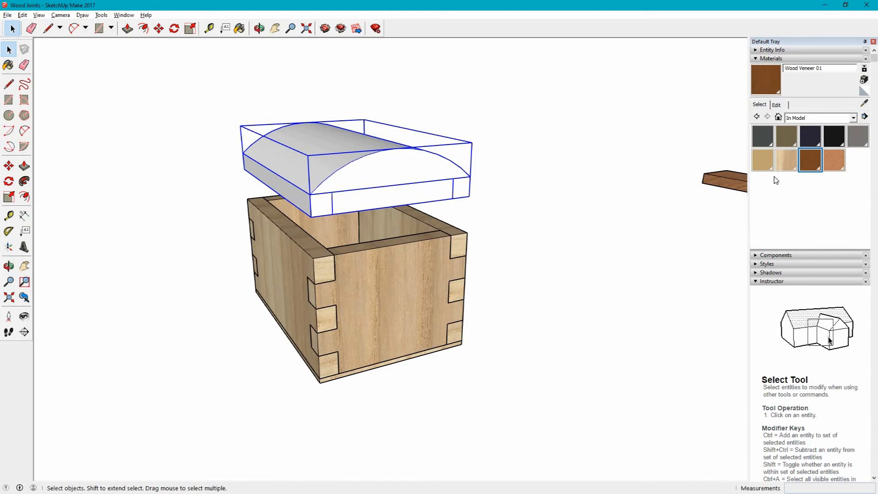
Step: Paint the grouped lid with the light wood material Material1
{"action": "left_click", "coordinate": [795, 162]}
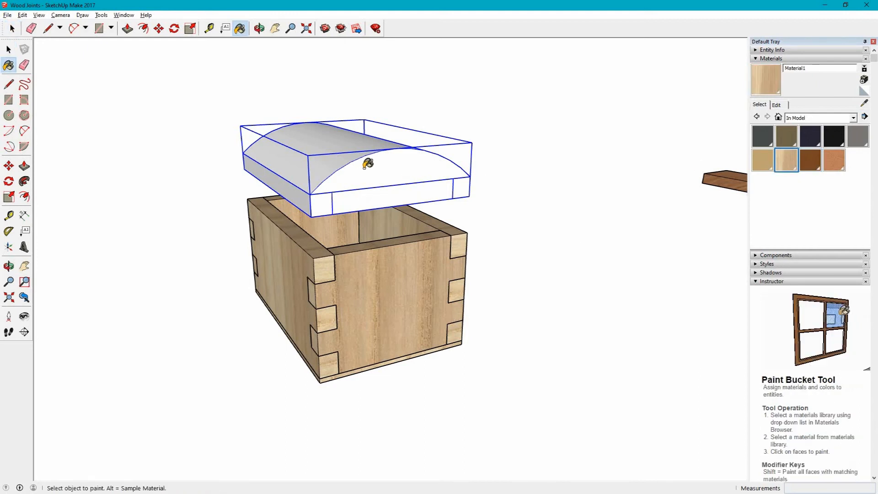
{"action": "left_click", "coordinate": [368, 164]}
{"action": "left_click", "coordinate": [12, 29]}
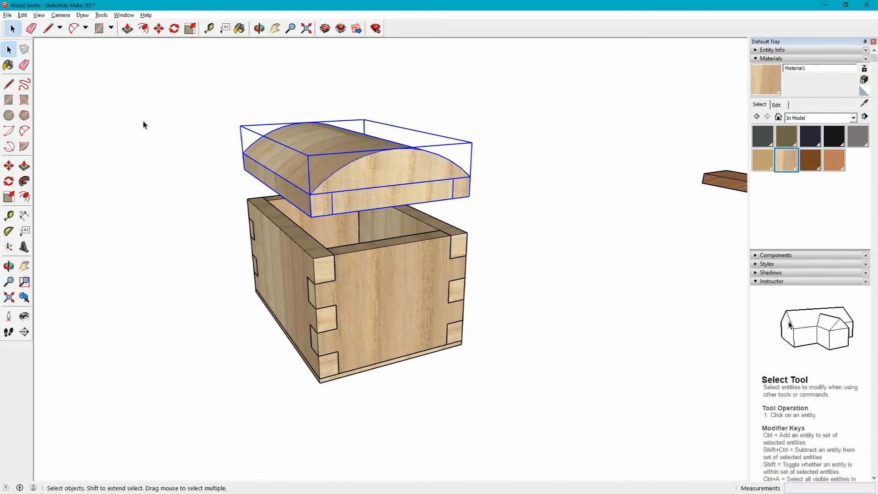
{"action": "left_click", "coordinate": [141, 124]}
Step: Move the lid 22.9 mm down by its lower corner onto the matching top corner of the box
{"action": "middle_click_drag", "start_coordinate": [257, 227], "coordinate": [161, 68]}
{"action": "left_click", "coordinate": [159, 28]}
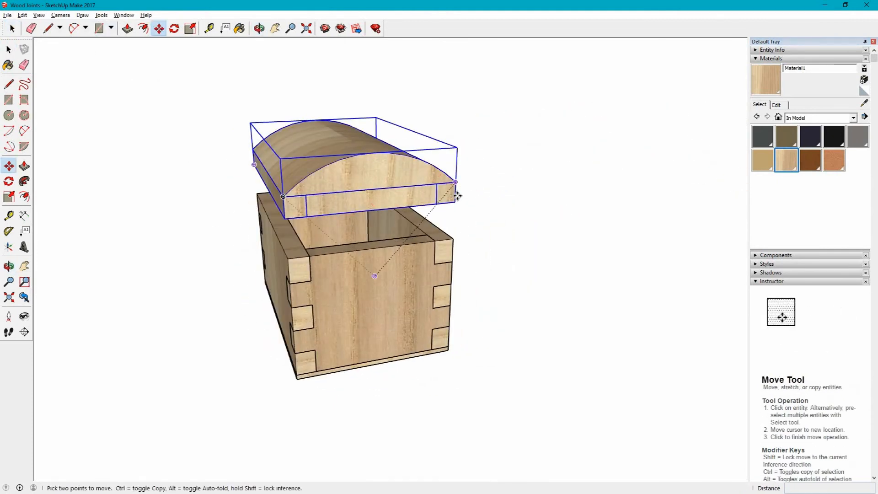
{"action": "left_click", "coordinate": [455, 198]}
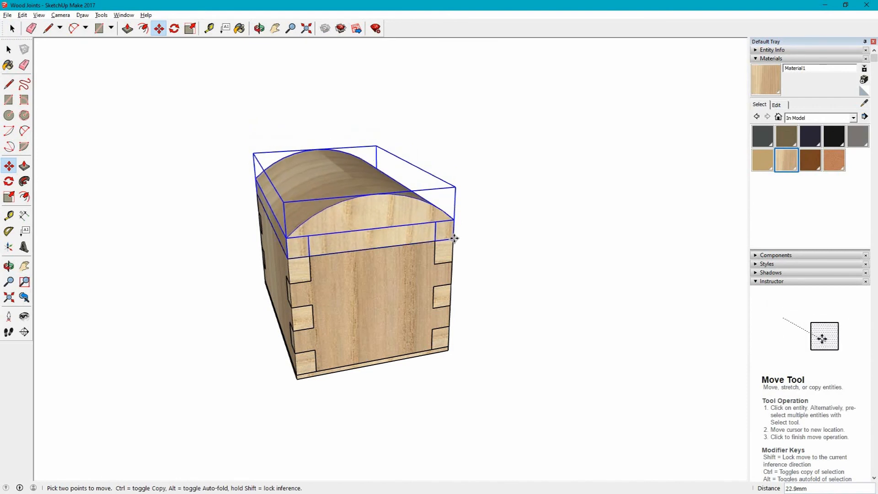
{"action": "left_click", "coordinate": [473, 249]}
{"action": "middle_click_drag", "start_coordinate": [468, 282], "coordinate": [424, 236]}
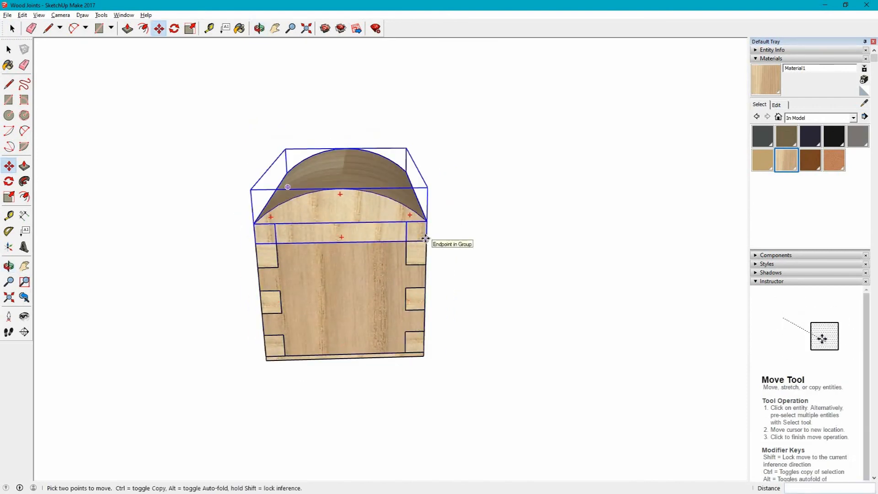
Step: Rotate the lid open about its lower long edge where it meets the box wall
{"action": "left_click", "coordinate": [174, 29]}
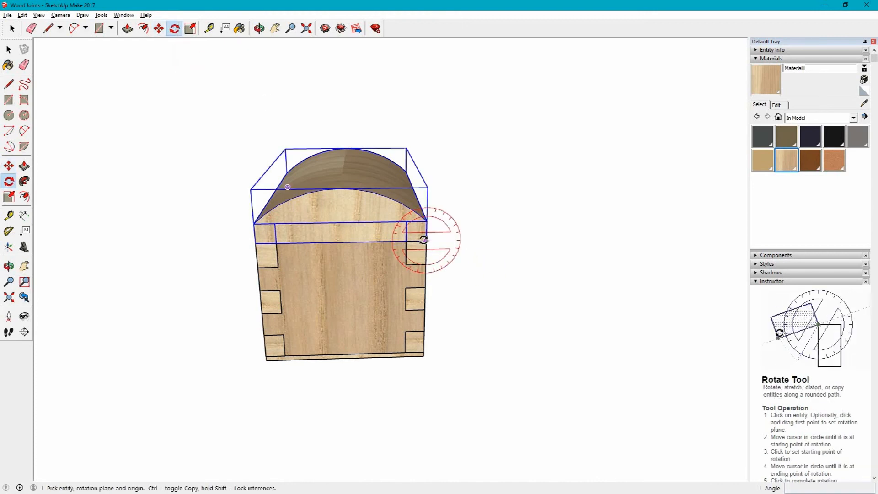
{"action": "left_click_drag", "start_coordinate": [423, 240], "coordinate": [430, 239]}
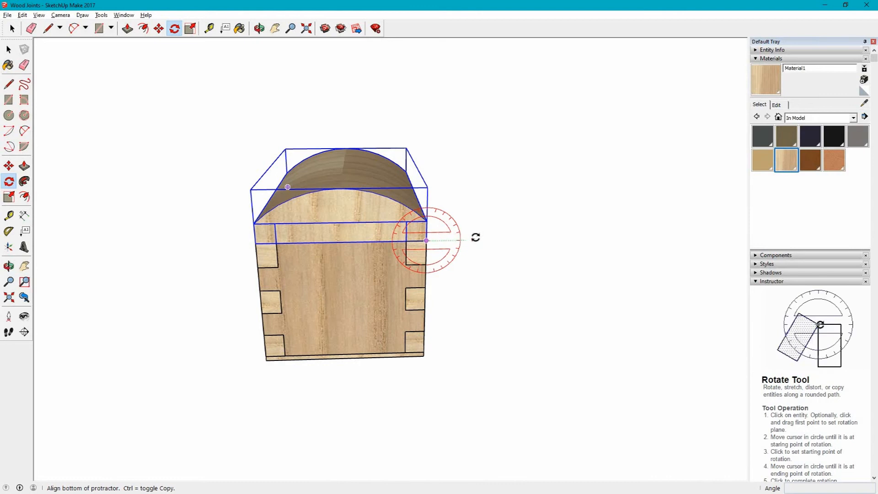
{"action": "left_click", "coordinate": [475, 239]}
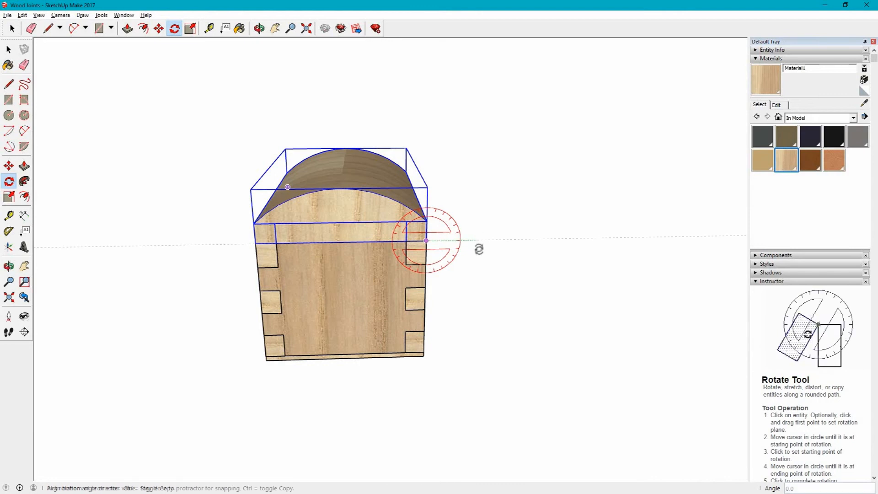
{"action": "left_click", "coordinate": [458, 285]}
{"action": "middle_click_drag", "start_coordinate": [245, 265], "coordinate": [466, 282]}
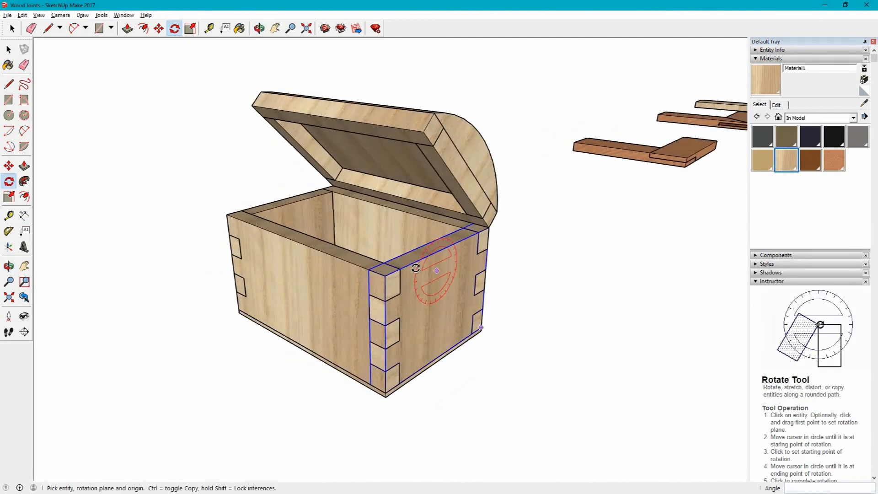
Step: Undo the lid rotation
{"action": "key", "text": "ctrl+z"}
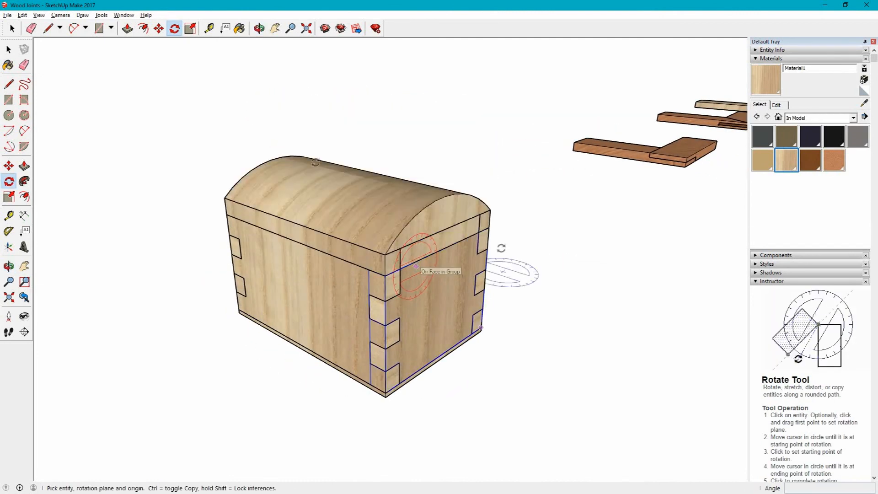
{"action": "left_click", "coordinate": [12, 29]}
{"action": "scroll", "coordinate": [480, 356], "scroll_direction": "up", "scroll_amount": 2}
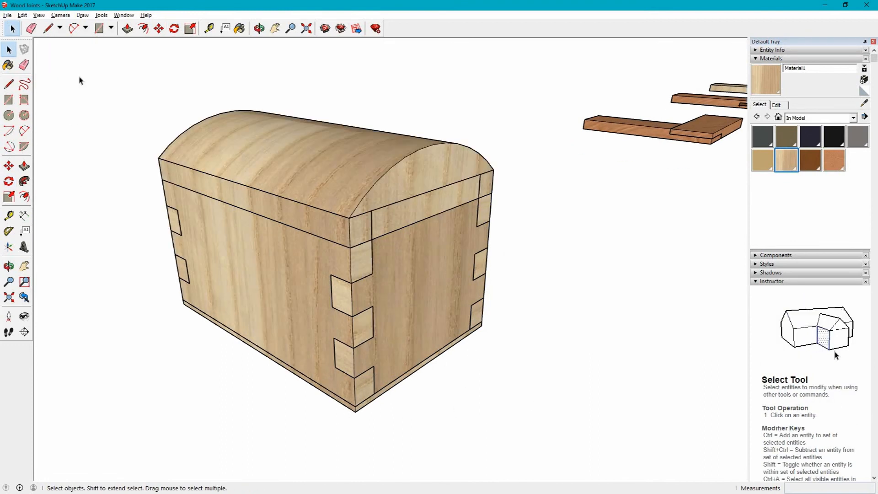
{"action": "left_click", "coordinate": [38, 16]}
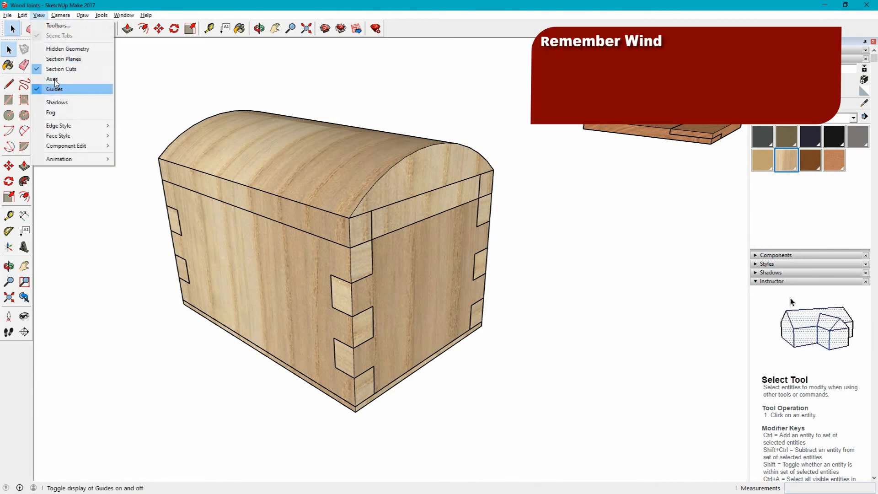
{"action": "left_click", "coordinate": [190, 2]}
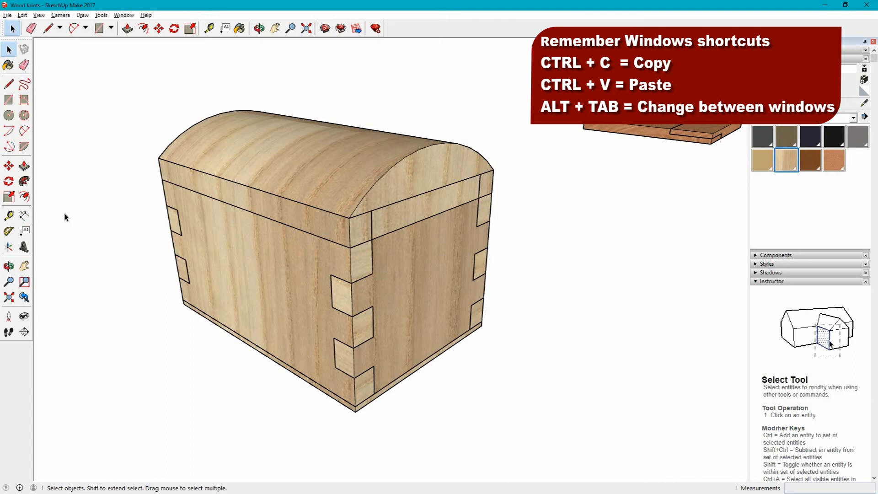
Step: Switch to the PowerPoint presentation "Mitre Joint presentation with sketchup" and insert a new slide after slide 1
{"action": "key", "text": "alt+Tab"}
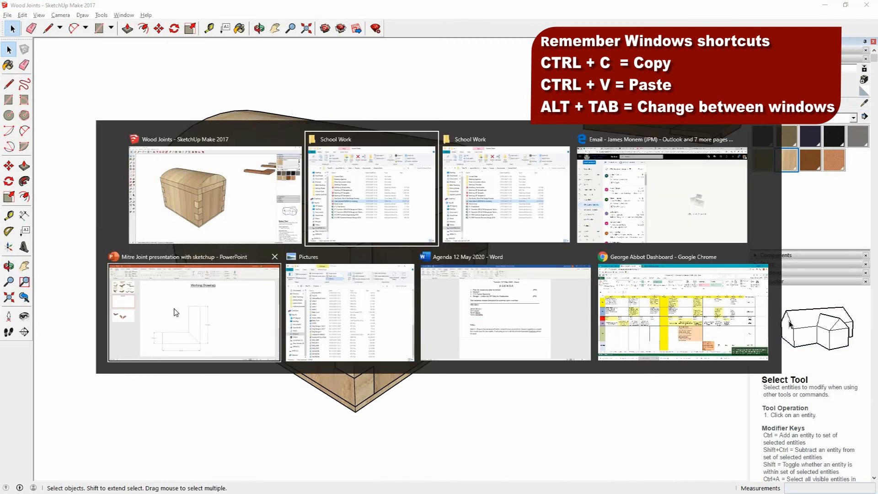
{"action": "left_click", "coordinate": [206, 330]}
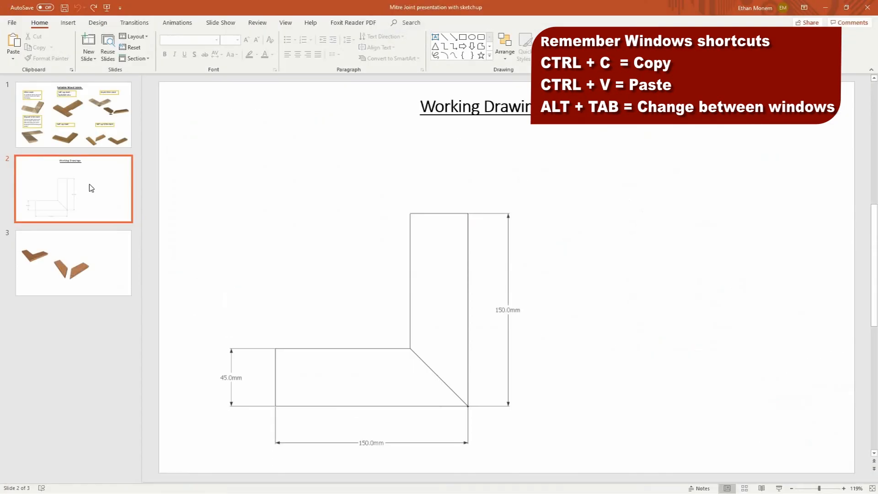
{"action": "left_click", "coordinate": [94, 85]}
{"action": "left_click", "coordinate": [89, 46]}
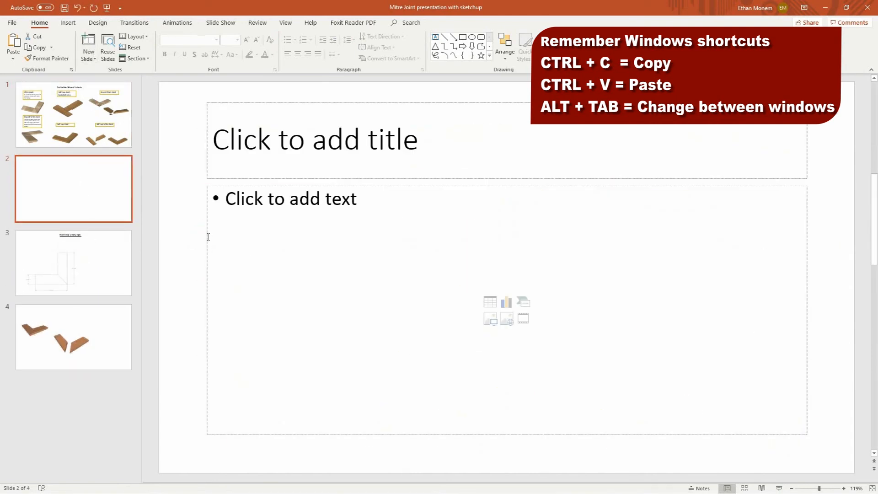
Step: Replace the new slide's text placeholder with the SketchUp screenshot and crop it closely around the closed box
{"action": "left_click", "coordinate": [206, 237]}
{"action": "key", "text": "Delete"}
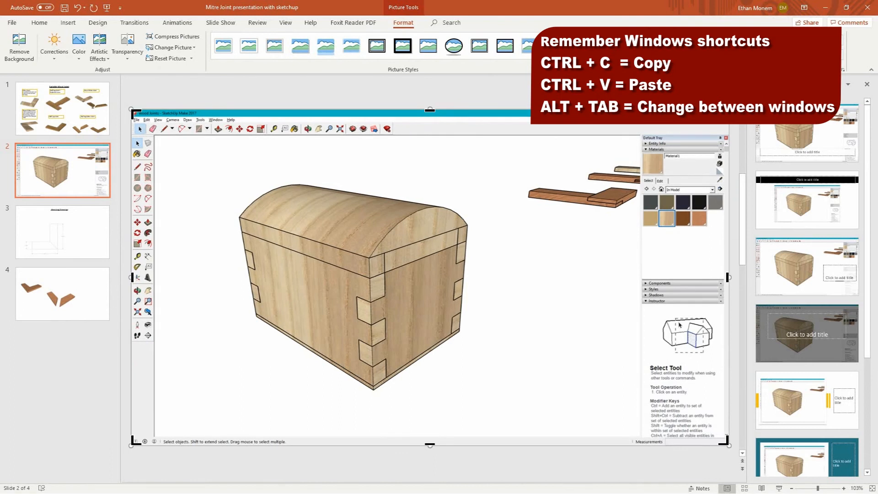
{"action": "left_click_drag", "start_coordinate": [728, 110], "coordinate": [487, 168]}
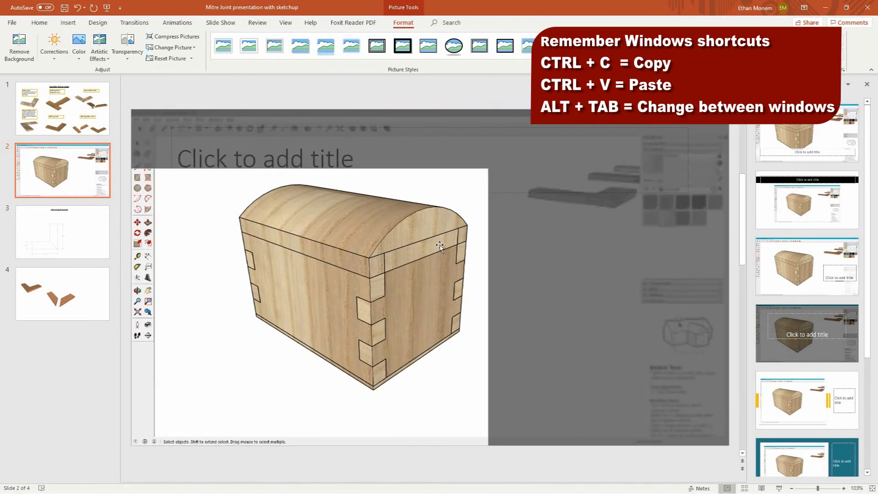
{"action": "left_click_drag", "start_coordinate": [137, 438], "coordinate": [228, 402]}
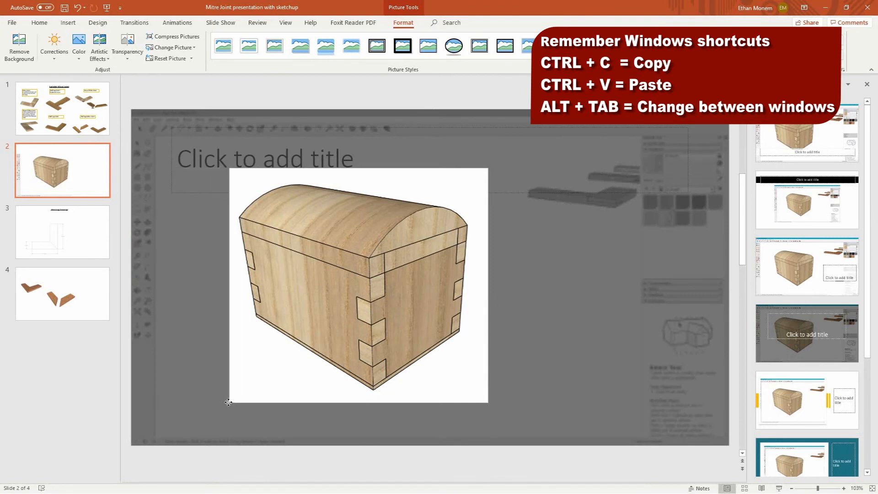
{"action": "left_click", "coordinate": [192, 105]}
Step: Make the closed-box picture's white background transparent and shrink it to about 10.91 × 9.89 cm in the slide's lower-left area
{"action": "left_click_drag", "start_coordinate": [321, 270], "coordinate": [257, 297]}
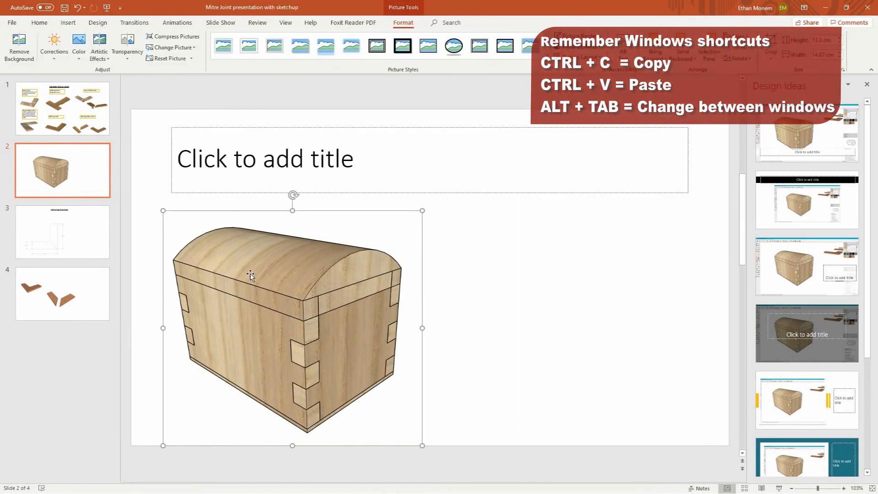
{"action": "left_click", "coordinate": [79, 44]}
{"action": "left_click", "coordinate": [105, 211]}
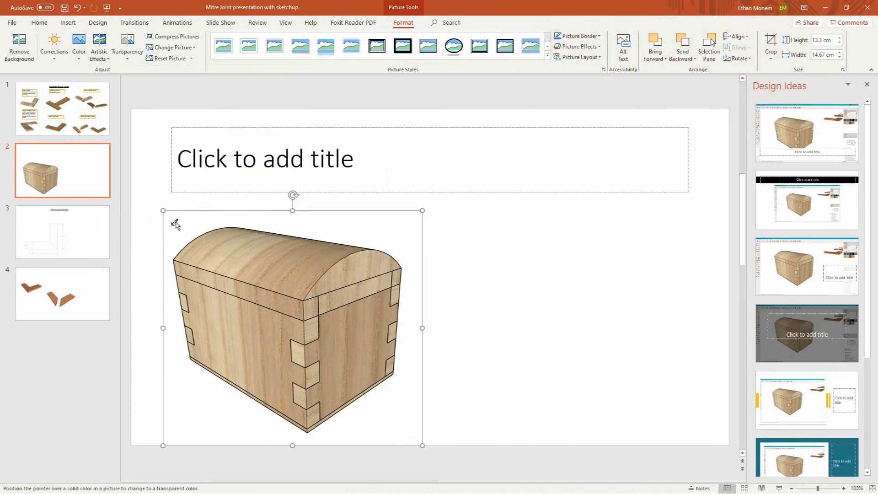
{"action": "left_click", "coordinate": [186, 226]}
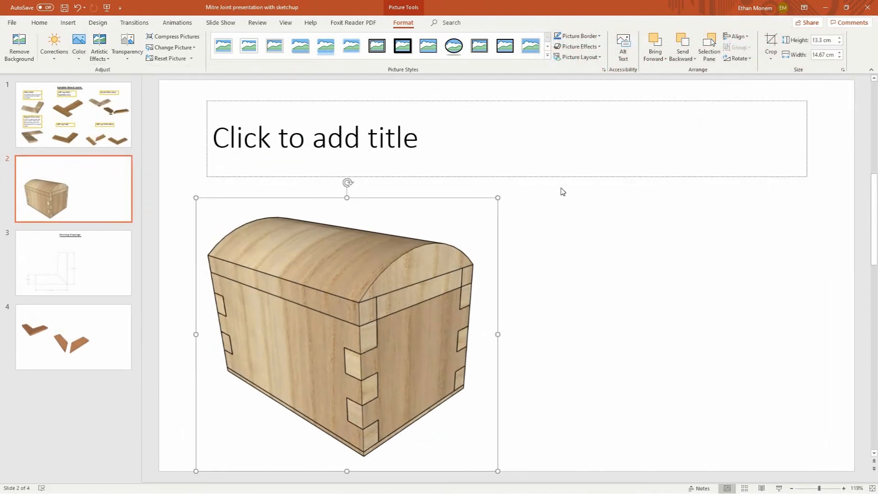
{"action": "left_click_drag", "start_coordinate": [498, 197], "coordinate": [420, 268]}
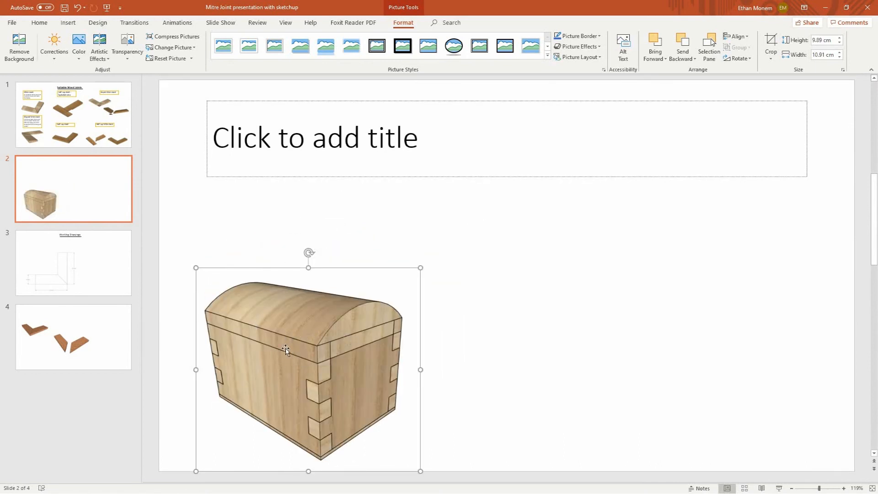
{"action": "left_click_drag", "start_coordinate": [284, 312], "coordinate": [278, 306]}
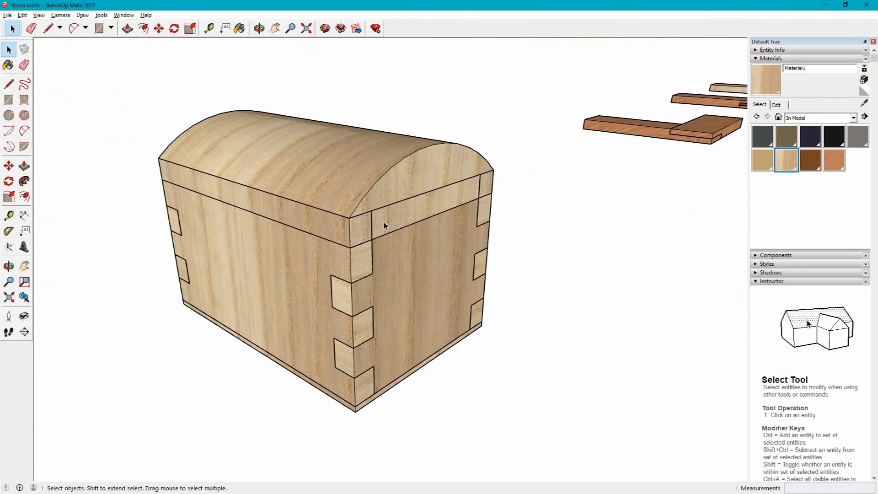
Step: Switch to SketchUp and rotate the lid open about 24.2° around its rear lower edge
{"action": "middle_click_drag", "start_coordinate": [455, 212], "coordinate": [251, 88]}
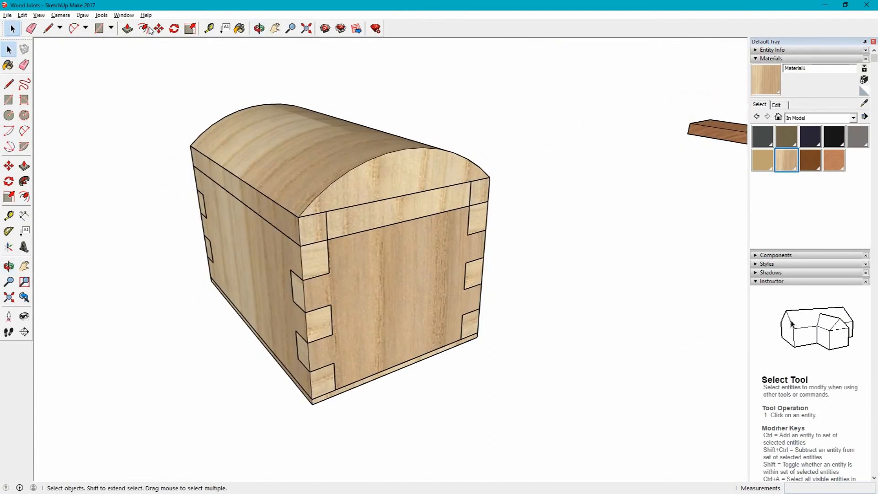
{"action": "left_click", "coordinate": [174, 29]}
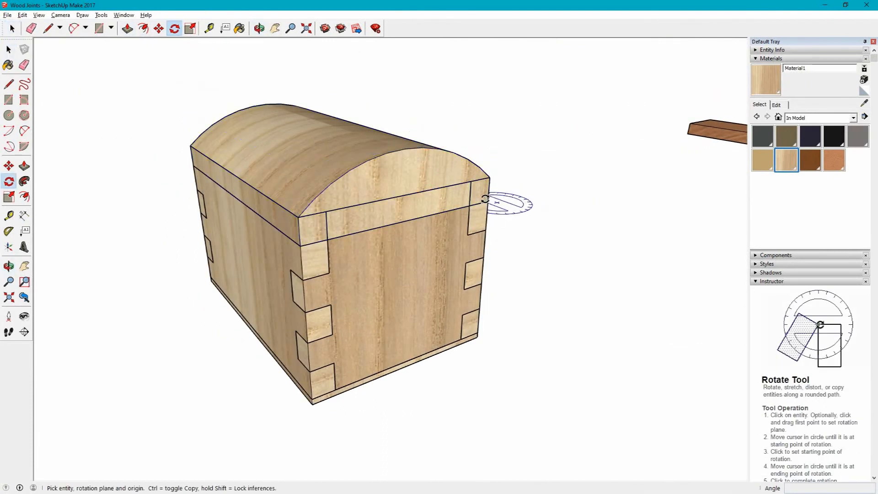
{"action": "left_click", "coordinate": [564, 197]}
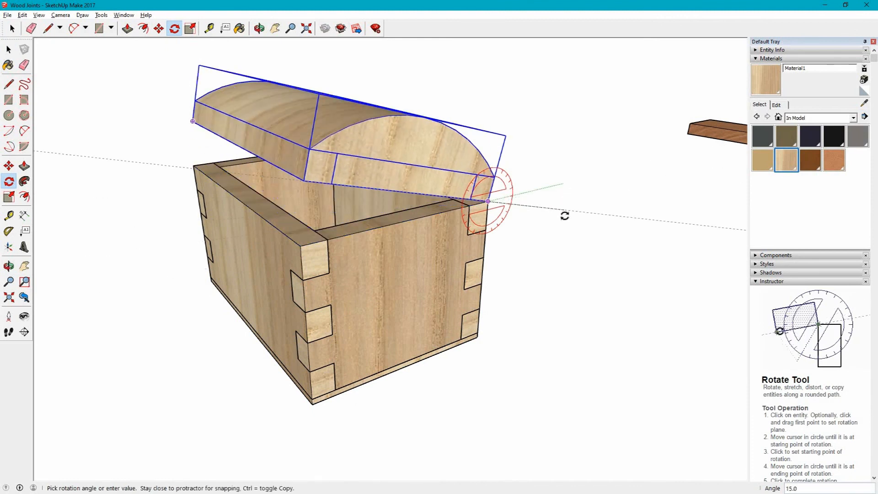
{"action": "left_click", "coordinate": [562, 226]}
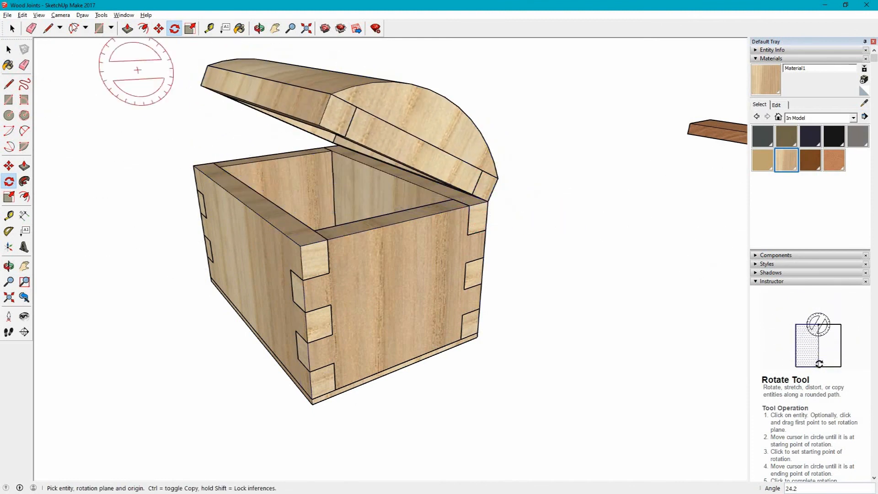
{"action": "key", "text": "space"}
{"action": "middle_click_drag", "start_coordinate": [168, 181], "coordinate": [237, 195]}
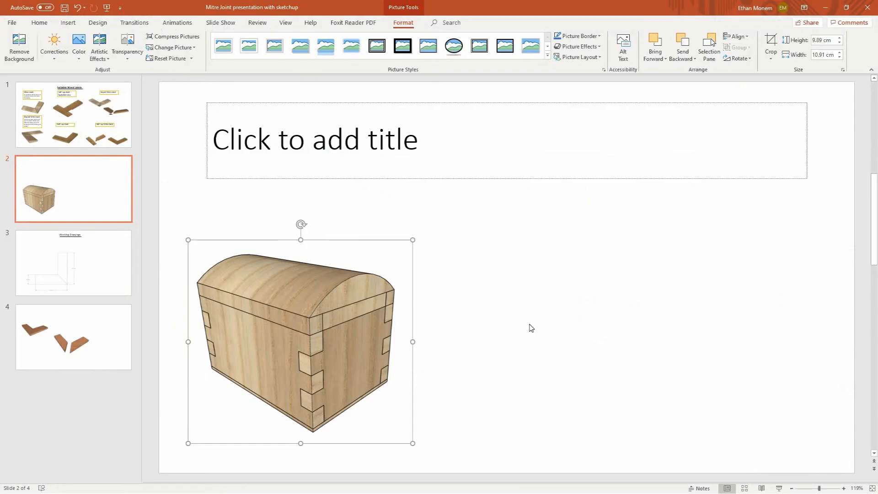
Step: Switch back to PowerPoint and paste the screenshot of the open box onto slide 2
{"action": "left_click", "coordinate": [529, 326]}
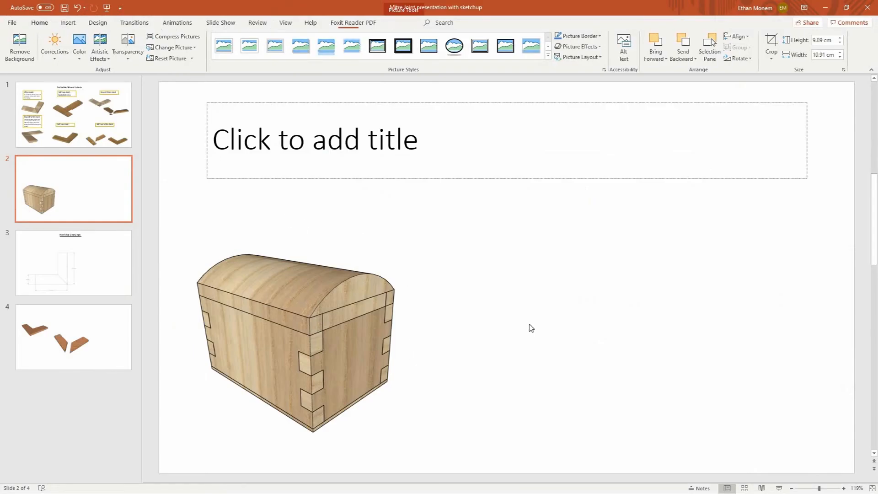
{"action": "key", "text": "ctrl+v"}
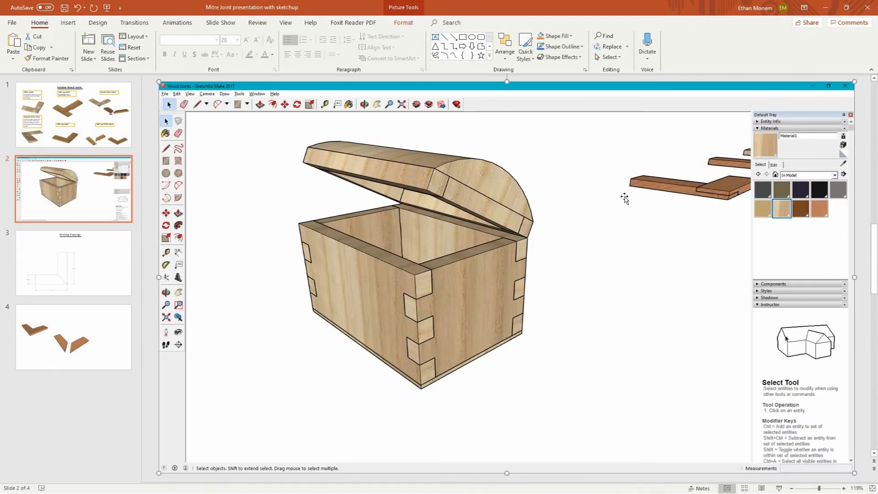
{"action": "key", "text": "alt+Tab"}
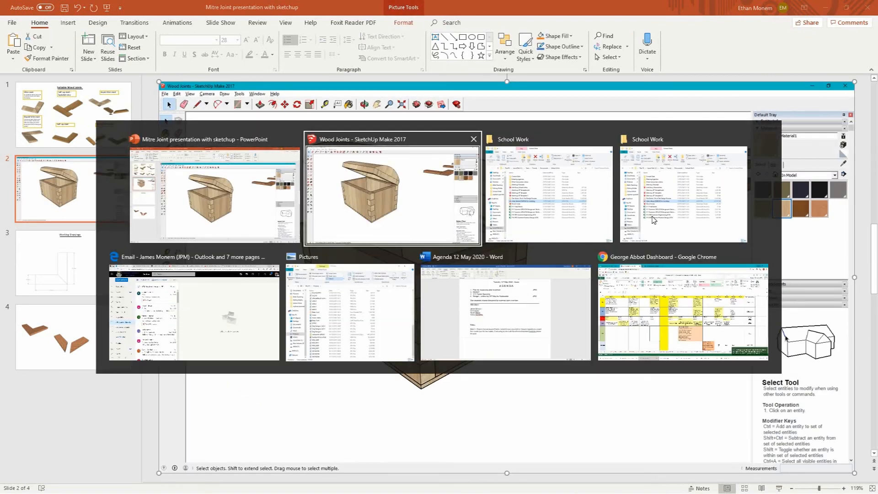
{"action": "left_click", "coordinate": [387, 204]}
{"action": "key", "text": "alt+Tab"}
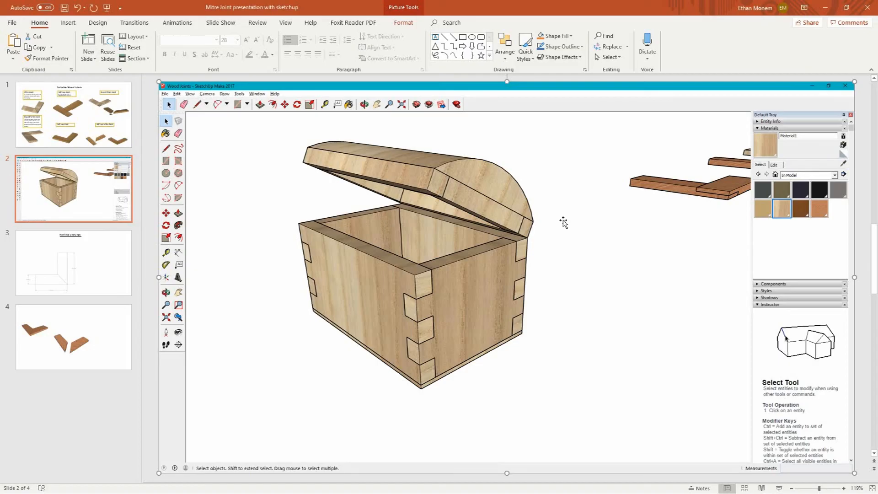
Step: Crop the pasted screenshot to about 15.22 × 13.21 cm so that only the open box is kept
{"action": "double_click", "coordinate": [640, 200]}
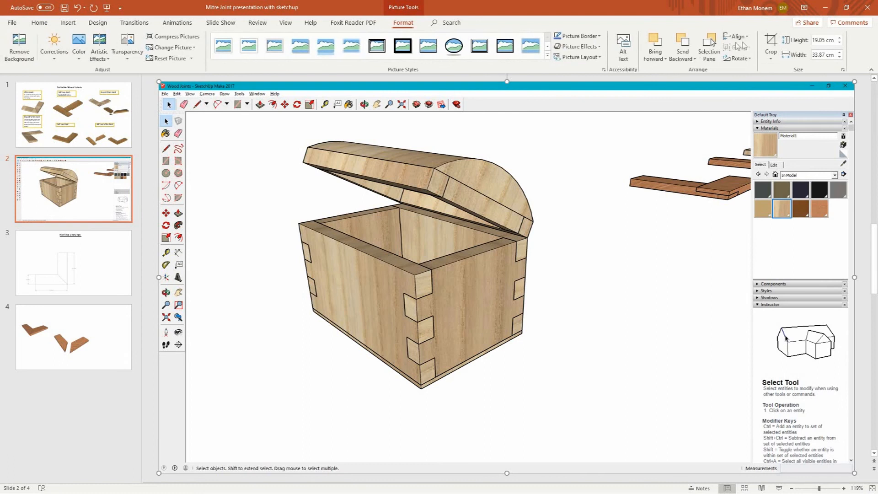
{"action": "left_click", "coordinate": [780, 44]}
{"action": "left_click_drag", "start_coordinate": [852, 85], "coordinate": [587, 130]}
{"action": "left_click_drag", "start_coordinate": [163, 469], "coordinate": [276, 398]}
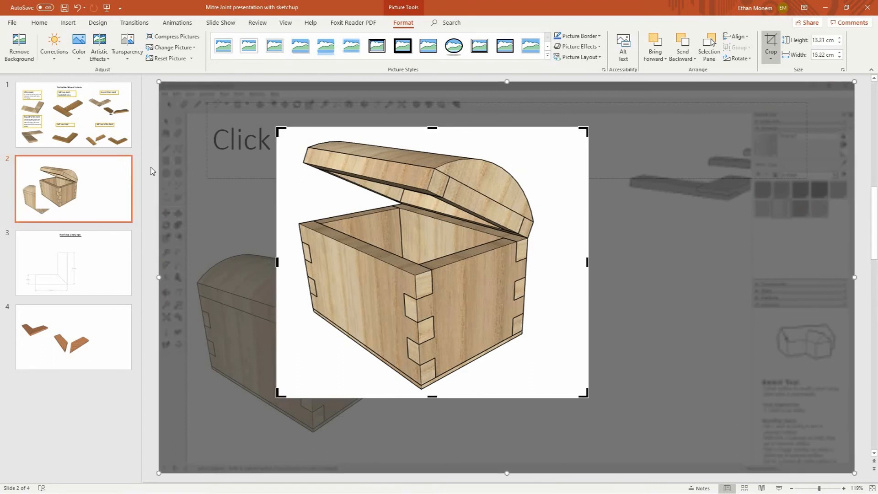
{"action": "left_click", "coordinate": [150, 171]}
Step: Make the open-box picture's white background transparent and move it to the right of the closed box
{"action": "left_click_drag", "start_coordinate": [380, 170], "coordinate": [381, 167]}
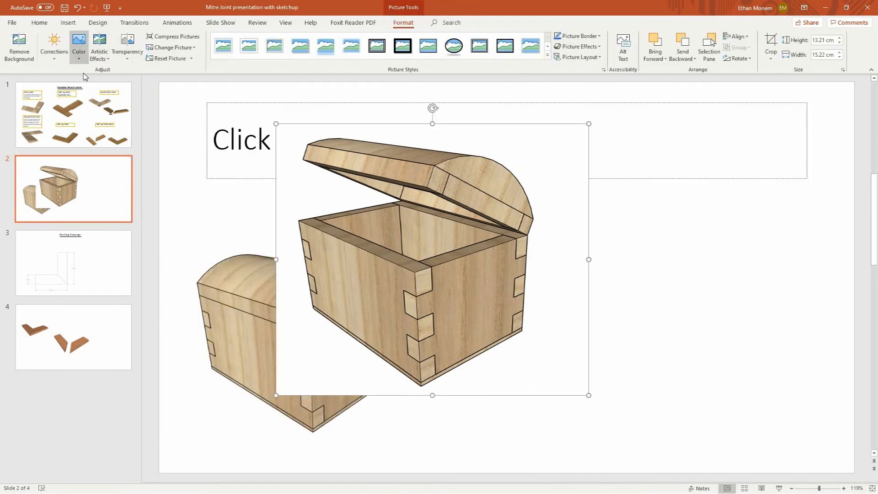
{"action": "left_click", "coordinate": [137, 207]}
{"action": "left_click", "coordinate": [302, 188]}
{"action": "left_click_drag", "start_coordinate": [490, 184], "coordinate": [678, 248]}
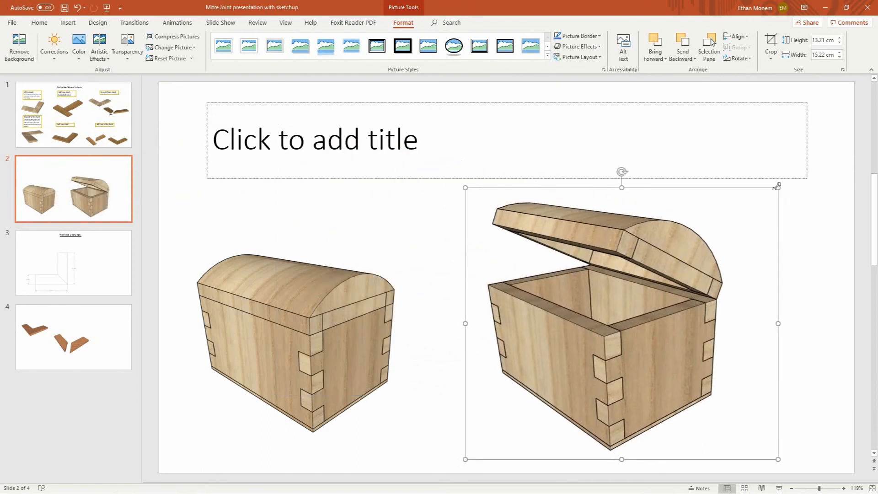
Step: Shrink the open-box picture and place it beside the closed-box picture, just below the title area
{"action": "left_click_drag", "start_coordinate": [766, 202], "coordinate": [647, 302]}
{"action": "left_click_drag", "start_coordinate": [496, 335], "coordinate": [436, 234]}
{"action": "left_click", "coordinate": [696, 390]}
Step: Switch to SketchUp and move the closed lid straight up about 51 mm above the box
{"action": "key", "text": "alt+Tab"}
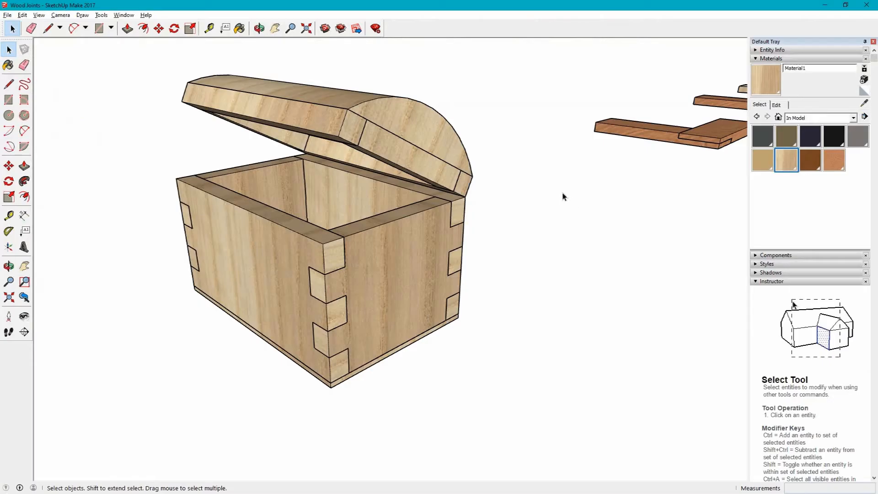
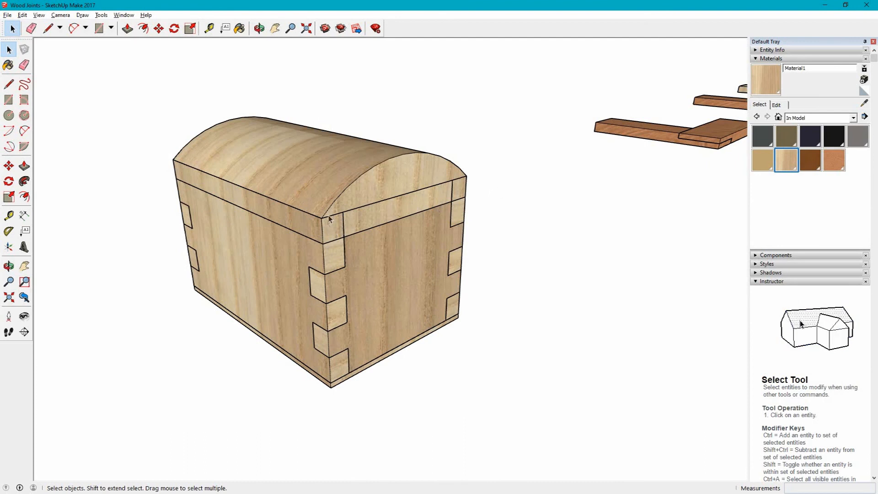
{"action": "left_click", "coordinate": [310, 197]}
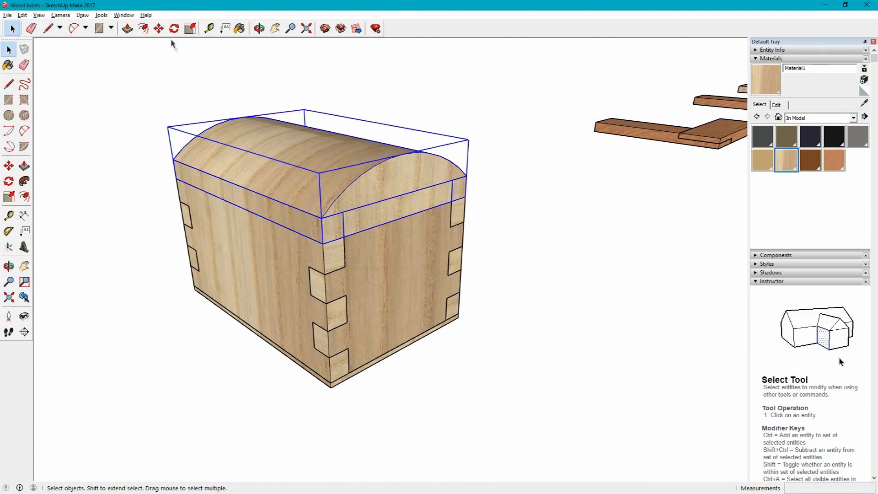
{"action": "left_click", "coordinate": [159, 29]}
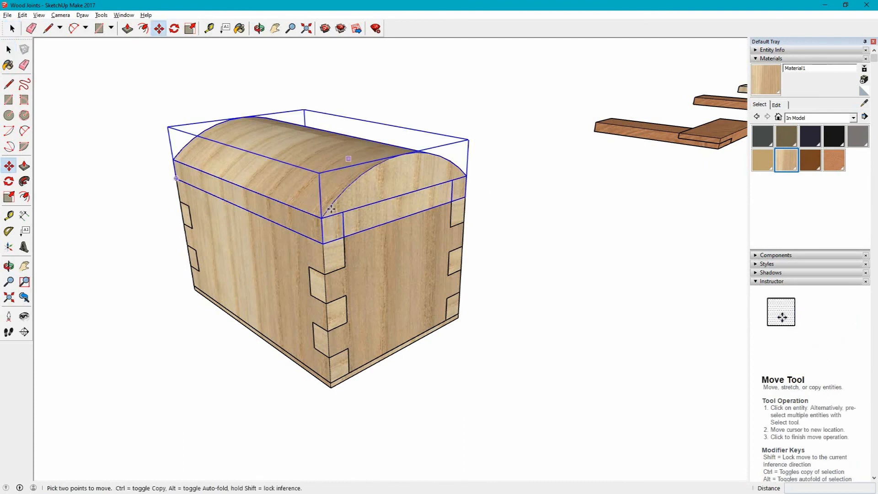
{"action": "left_click", "coordinate": [323, 242]}
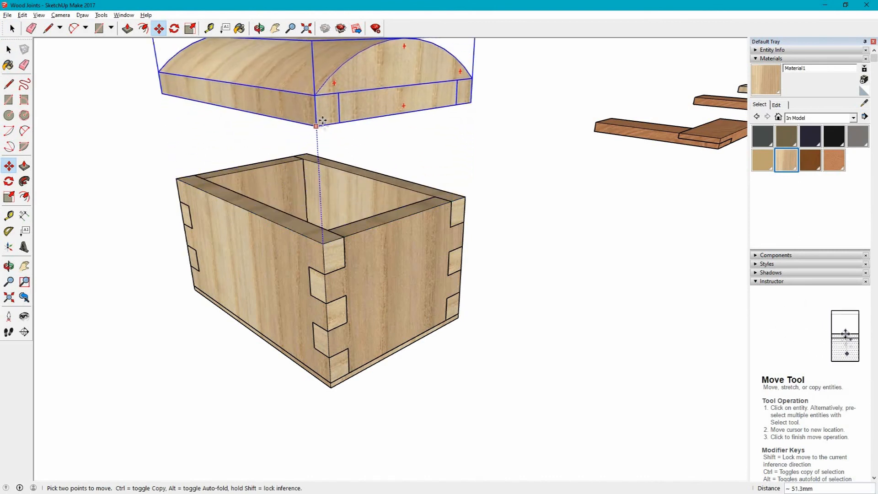
{"action": "left_click", "coordinate": [315, 120]}
{"action": "left_click", "coordinate": [10, 28]}
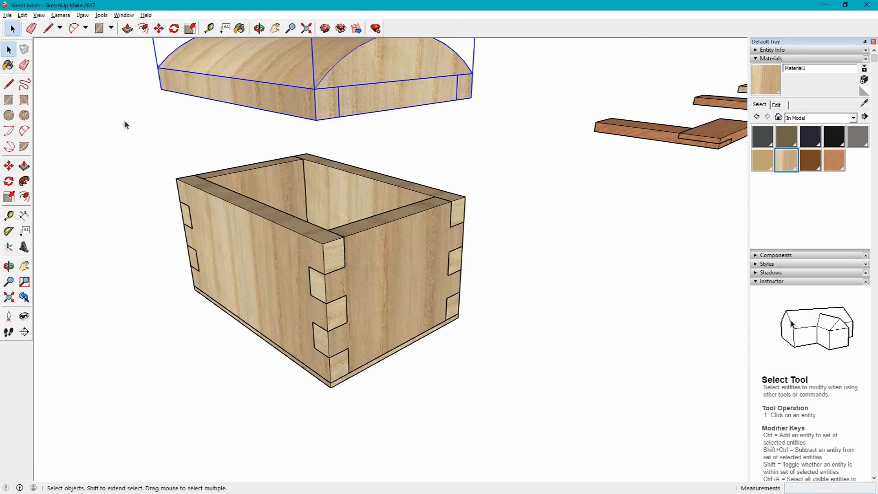
Step: Open the lid frame's long side piece for editing and draw a diagonal mitre line across its underside from inner joint corner to outer corner
{"action": "middle_click_drag", "start_coordinate": [294, 112], "coordinate": [280, 155]}
{"action": "scroll", "coordinate": [279, 91], "scroll_direction": "up", "scroll_amount": 5}
{"action": "left_click", "coordinate": [268, 125]}
{"action": "double_click", "coordinate": [267, 125]}
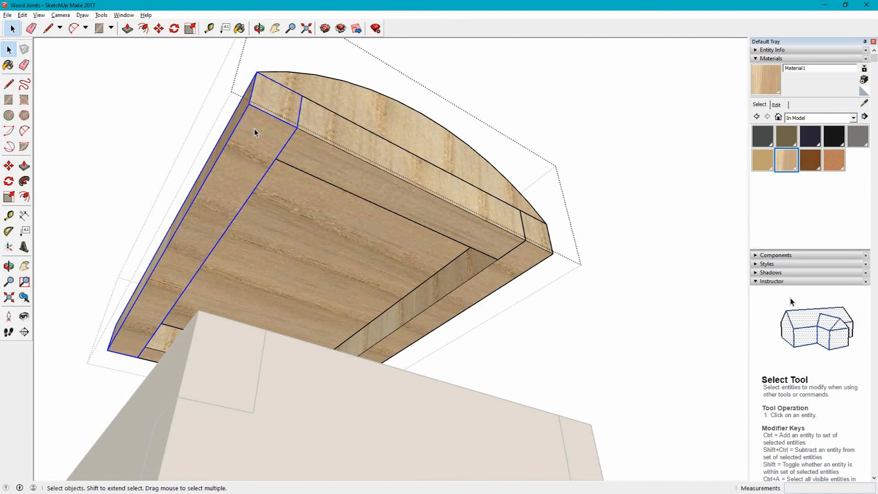
{"action": "double_click", "coordinate": [267, 110]}
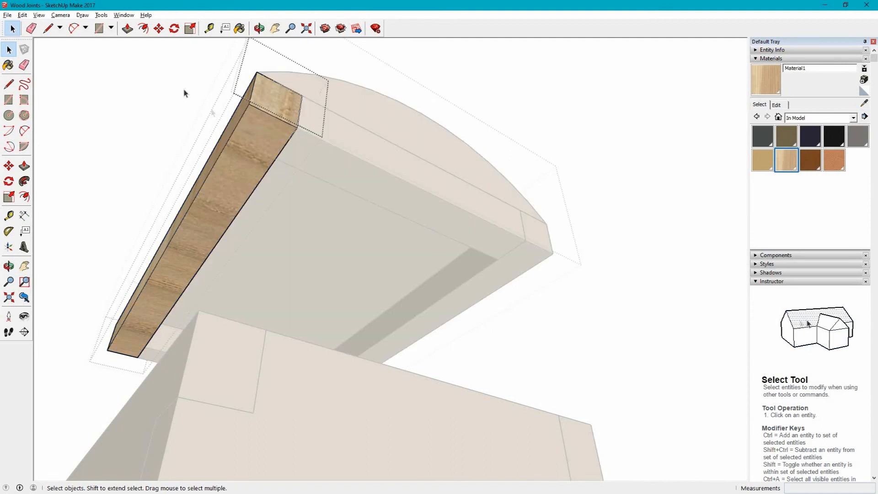
{"action": "left_click", "coordinate": [49, 29]}
{"action": "left_click", "coordinate": [275, 159]}
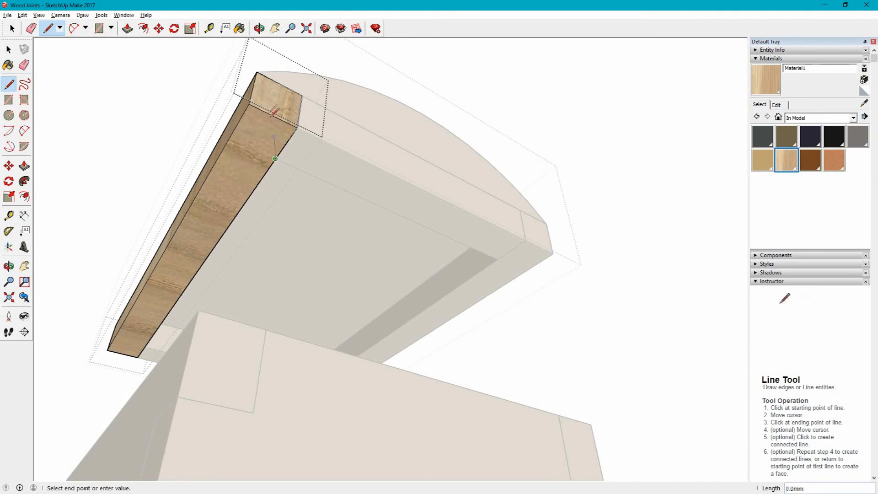
{"action": "left_click", "coordinate": [250, 104]}
Step: Push the triangle at the end of the side piece in by 12 mm to cut the mitre
{"action": "left_click", "coordinate": [127, 29]}
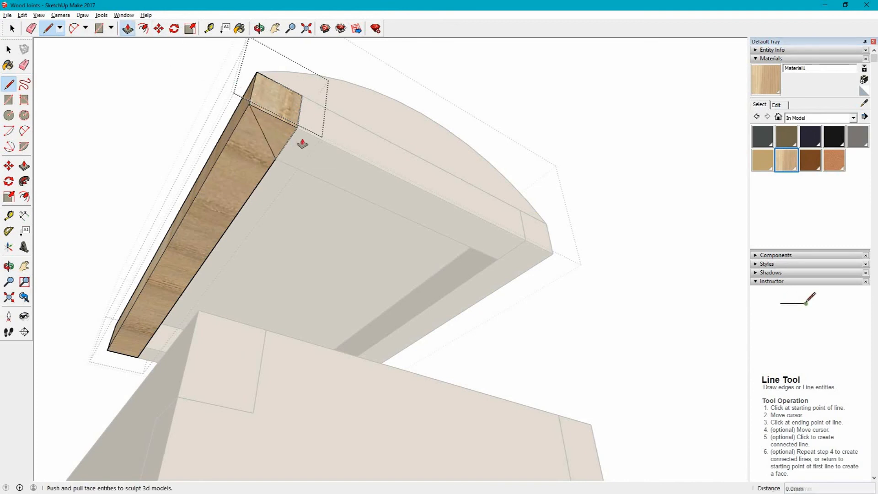
{"action": "left_click", "coordinate": [278, 136]}
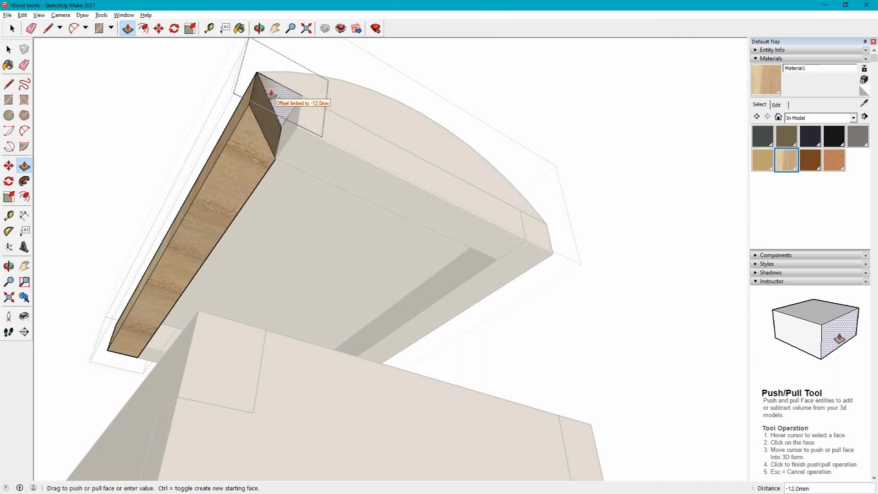
{"action": "left_click", "coordinate": [277, 91]}
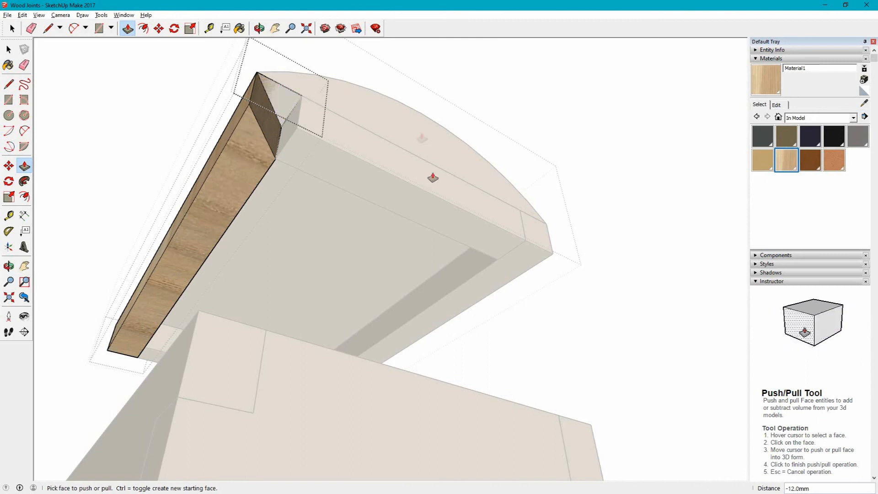
Step: Draw a diagonal mitre line across the underside at the opposite end of the long side piece, from outer to inner corner
{"action": "middle_click_drag", "start_coordinate": [144, 313], "coordinate": [355, 212]}
{"action": "scroll", "coordinate": [329, 214], "scroll_direction": "down", "scroll_amount": 5}
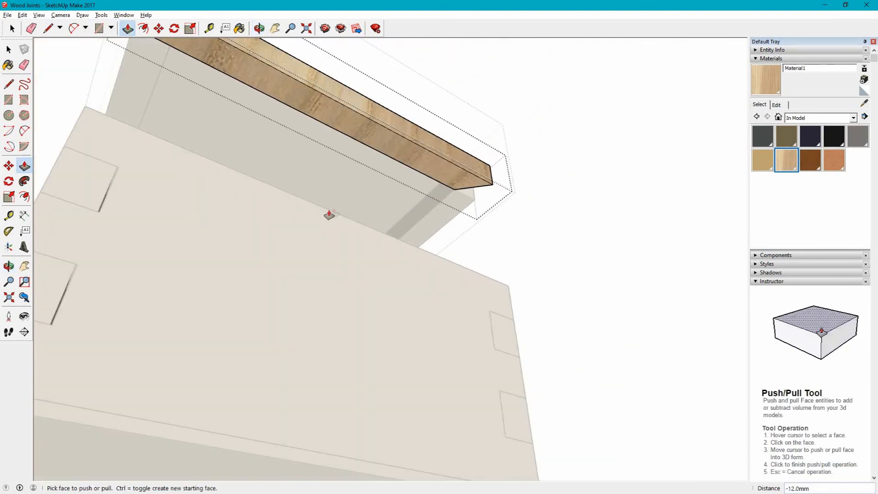
{"action": "scroll", "coordinate": [206, 74], "scroll_direction": "up", "scroll_amount": 6}
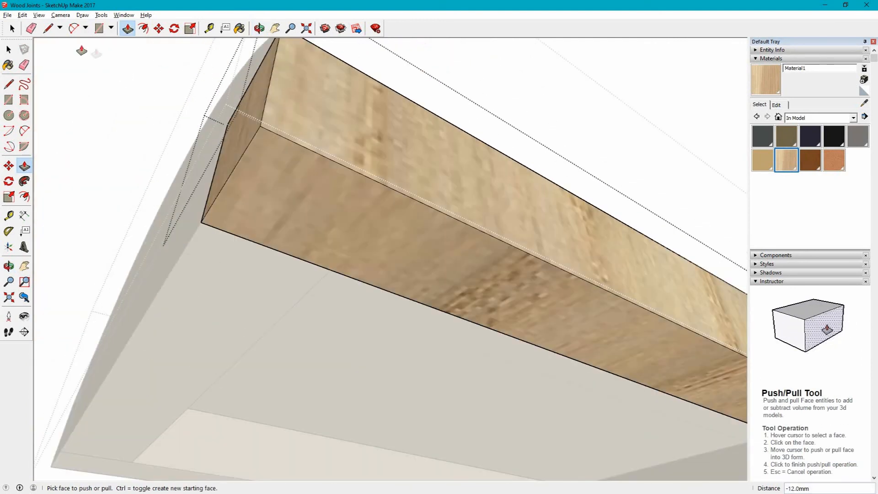
{"action": "left_click", "coordinate": [48, 29]}
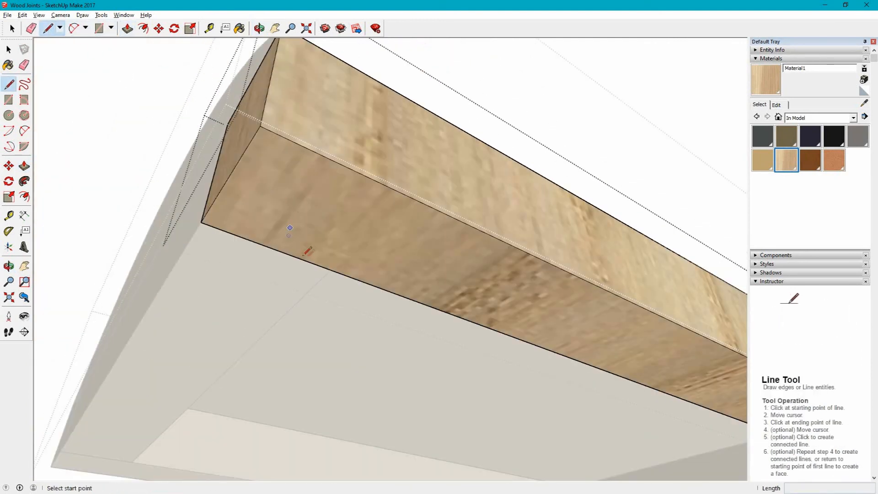
{"action": "left_click", "coordinate": [330, 270]}
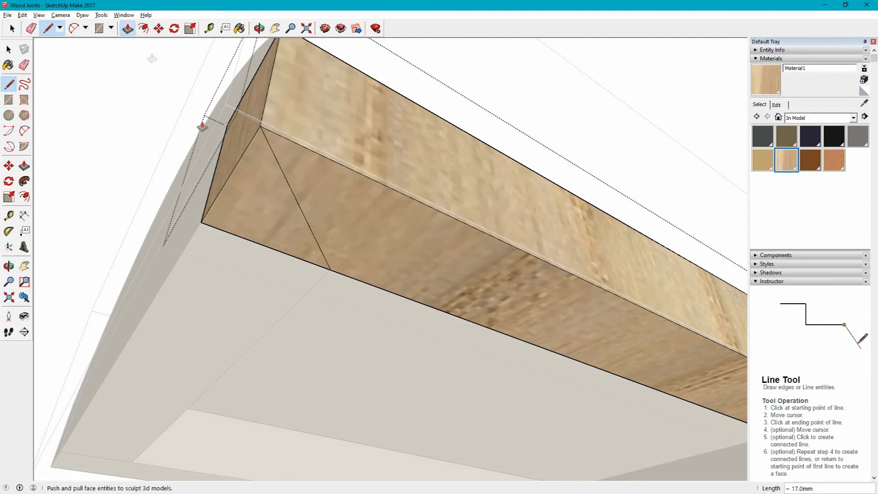
Step: Push the triangle at this end of the long side piece in by 12 mm to cut its second mitre
{"action": "left_click", "coordinate": [127, 28]}
{"action": "middle_click_drag", "start_coordinate": [245, 229], "coordinate": [245, 146]}
{"action": "middle_click_drag", "start_coordinate": [279, 110], "coordinate": [281, 201]}
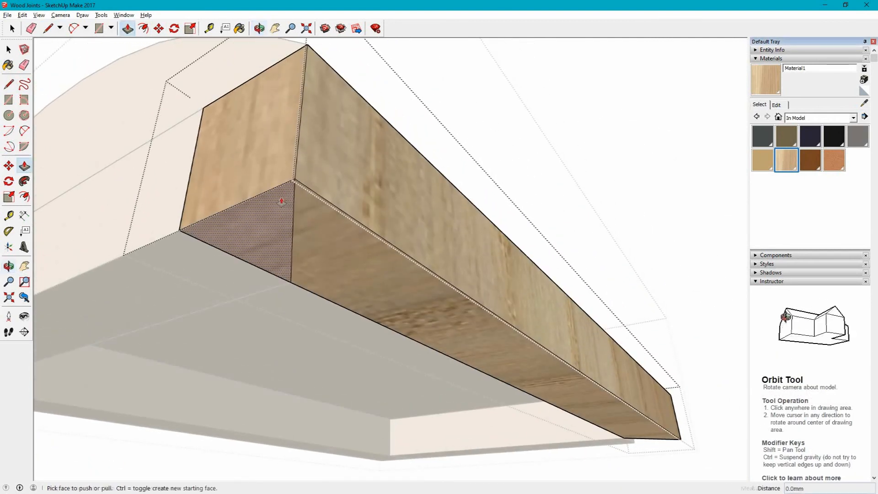
{"action": "left_click", "coordinate": [252, 215]}
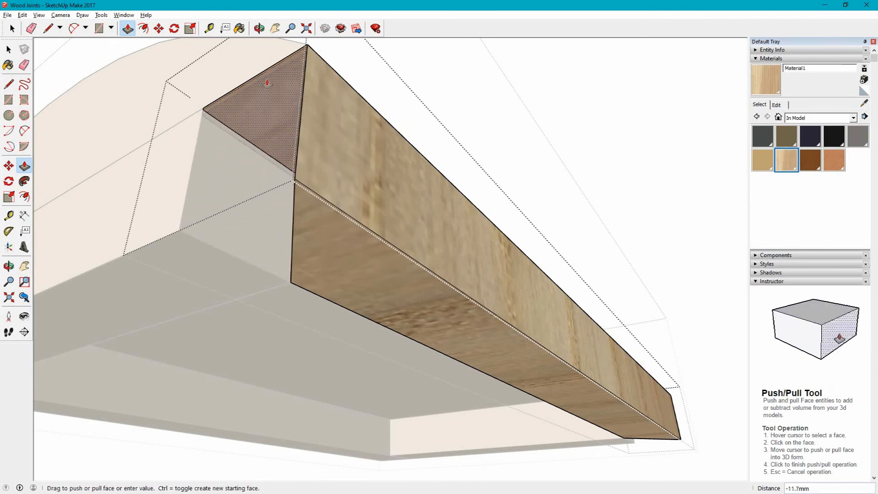
{"action": "left_click", "coordinate": [293, 92]}
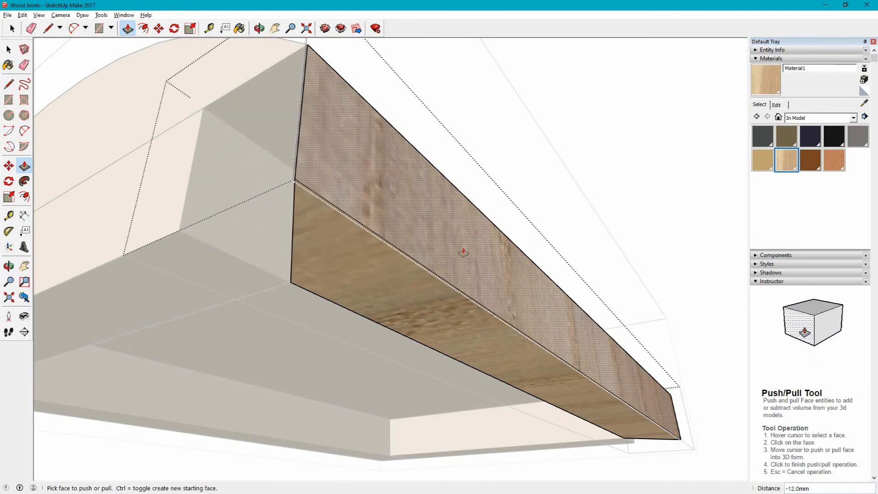
{"action": "middle_click_drag", "start_coordinate": [274, 283], "coordinate": [181, 201]}
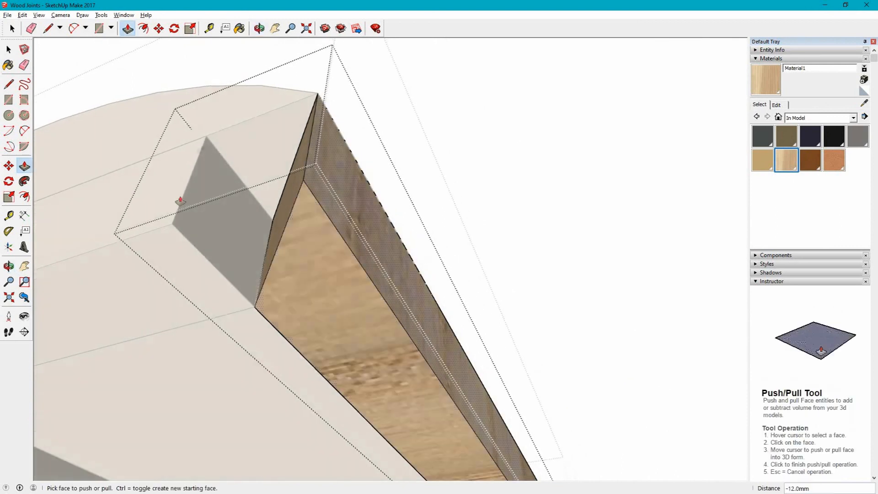
Step: Open the adjoining lid frame end piece for editing and extend its end face 12 mm to the lid's outer edge
{"action": "key", "text": "space"}
{"action": "left_click", "coordinate": [83, 86]}
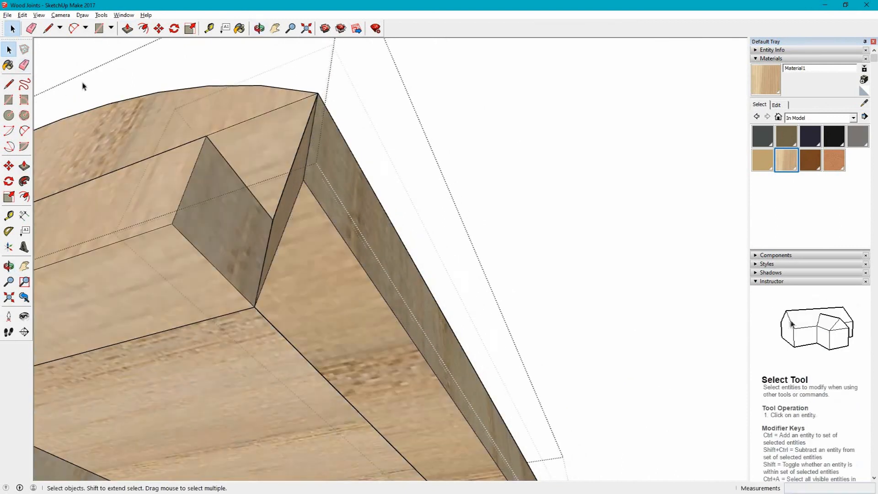
{"action": "double_click", "coordinate": [172, 265]}
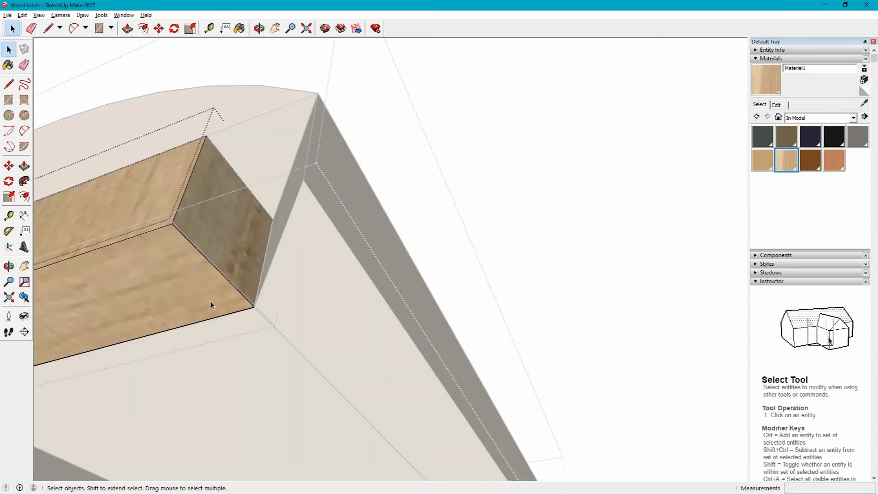
{"action": "middle_click_drag", "start_coordinate": [217, 302], "coordinate": [314, 290]}
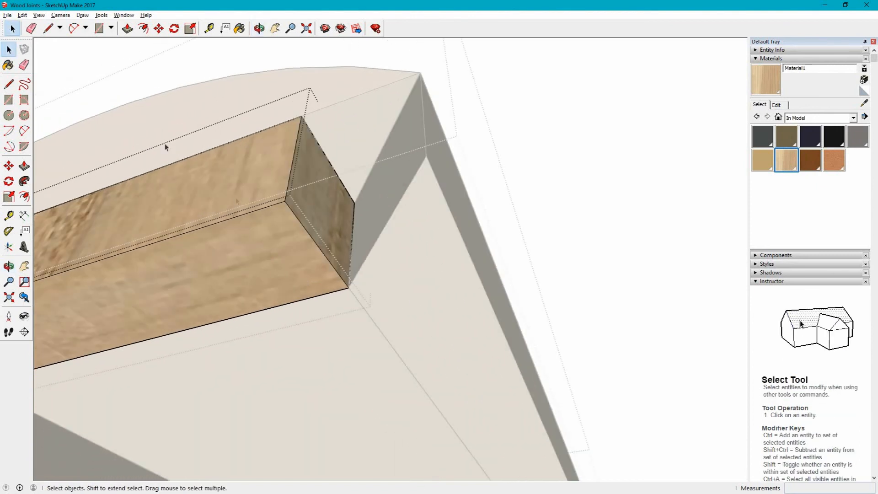
{"action": "left_click", "coordinate": [128, 29]}
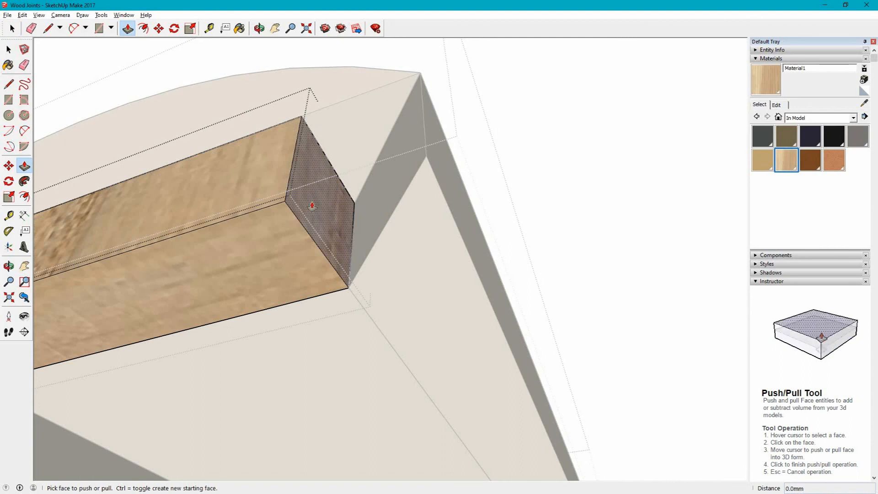
{"action": "left_click", "coordinate": [306, 198]}
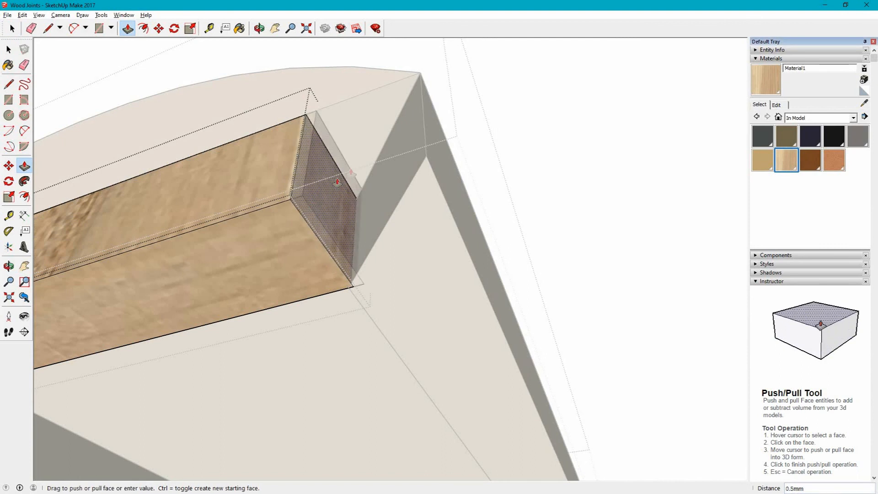
{"action": "left_click", "coordinate": [426, 159]}
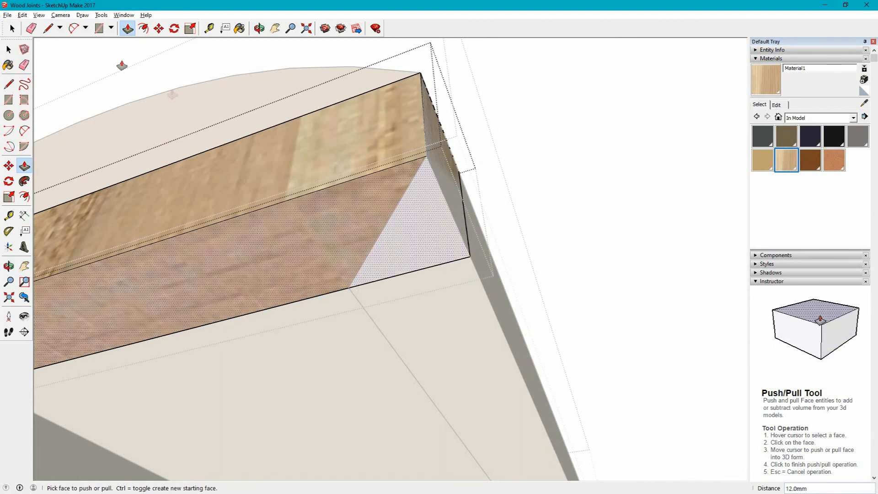
Step: Draw a diagonal mitre line on the end piece's underside from the inner joint corner to the outer corner
{"action": "left_click", "coordinate": [48, 29]}
{"action": "left_click", "coordinate": [349, 288]}
{"action": "left_click", "coordinate": [426, 156]}
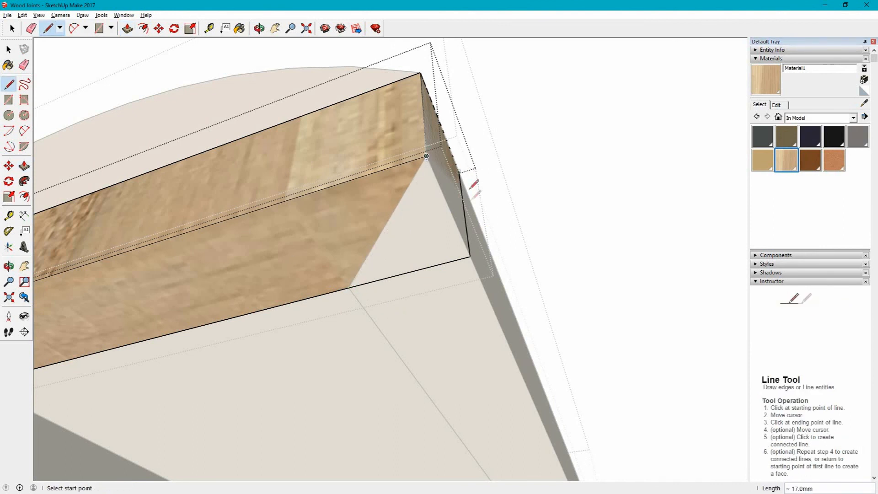
Step: Push the triangular face at each end of the end piece in by 12 mm to cut the mitres
{"action": "left_click", "coordinate": [127, 30]}
{"action": "middle_click_drag", "start_coordinate": [448, 253], "coordinate": [426, 277]}
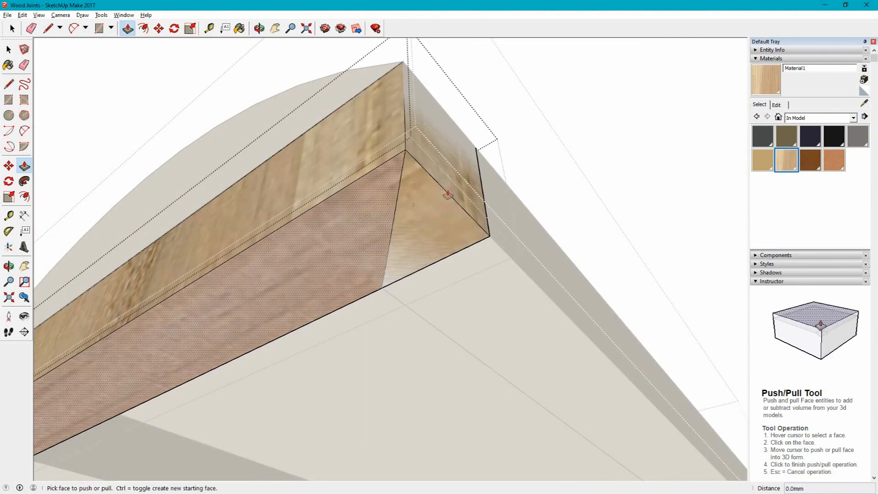
{"action": "left_click", "coordinate": [426, 202]}
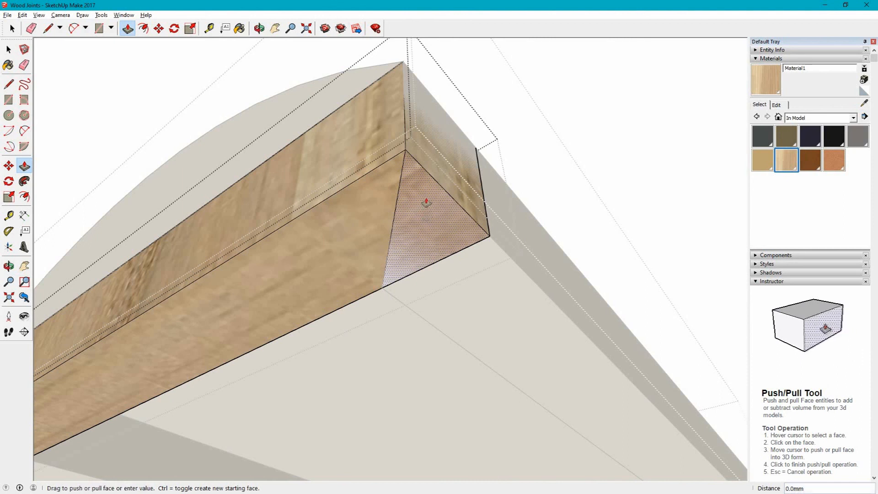
{"action": "middle_click_drag", "start_coordinate": [421, 133], "coordinate": [389, 366]}
{"action": "middle_click_drag", "start_coordinate": [388, 247], "coordinate": [660, 233]}
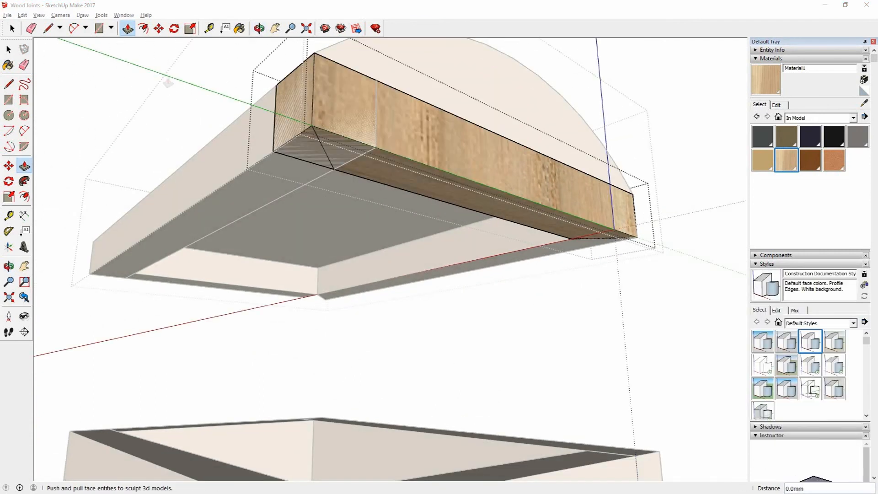
{"action": "left_click_drag", "start_coordinate": [295, 133], "coordinate": [291, 82]}
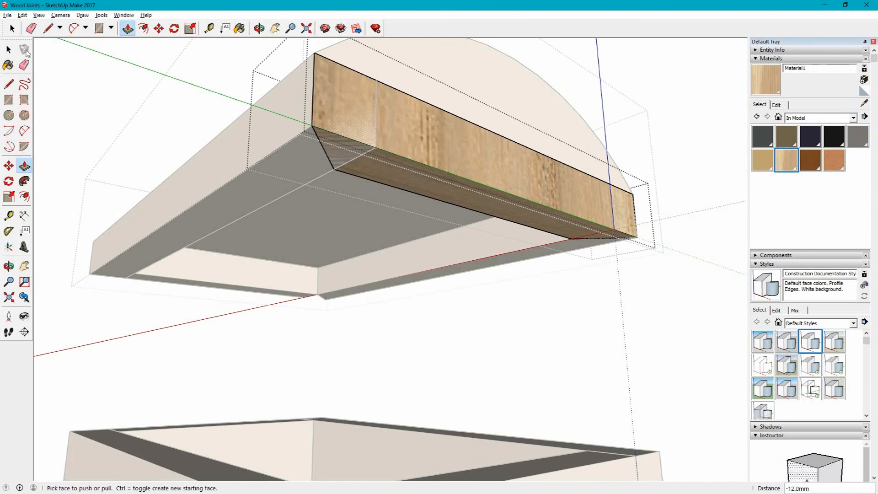
{"action": "left_click", "coordinate": [8, 50]}
{"action": "left_click", "coordinate": [256, 202]}
{"action": "triple_click", "coordinate": [256, 202]}
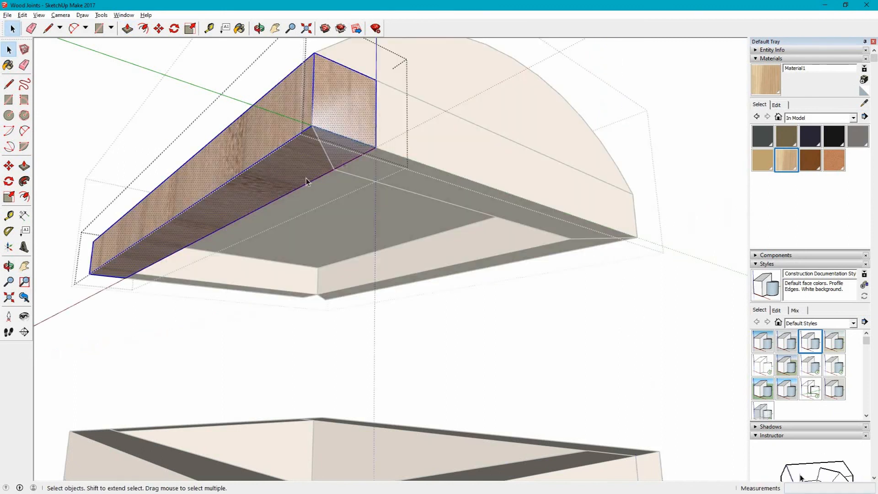
{"action": "left_click", "coordinate": [48, 28]}
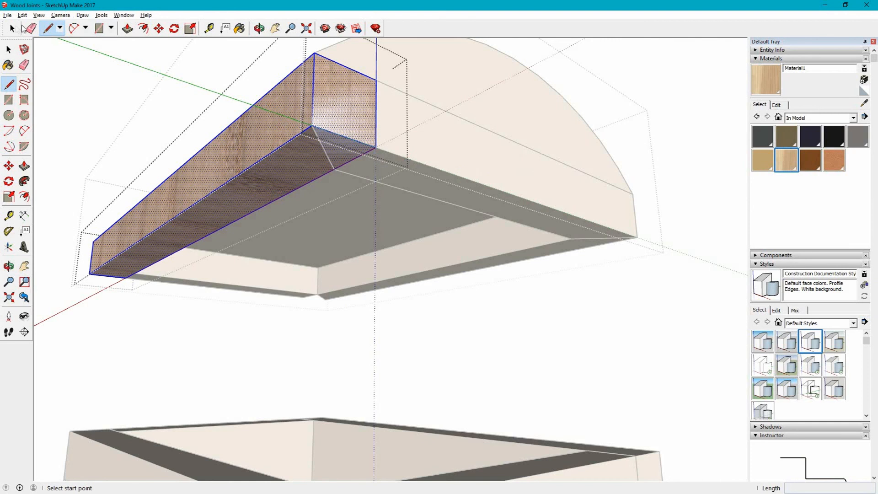
{"action": "left_click", "coordinate": [84, 70]}
Step: Delete the lid frame's unmitred long side piece and unmitred end piece
{"action": "left_click", "coordinate": [278, 174]}
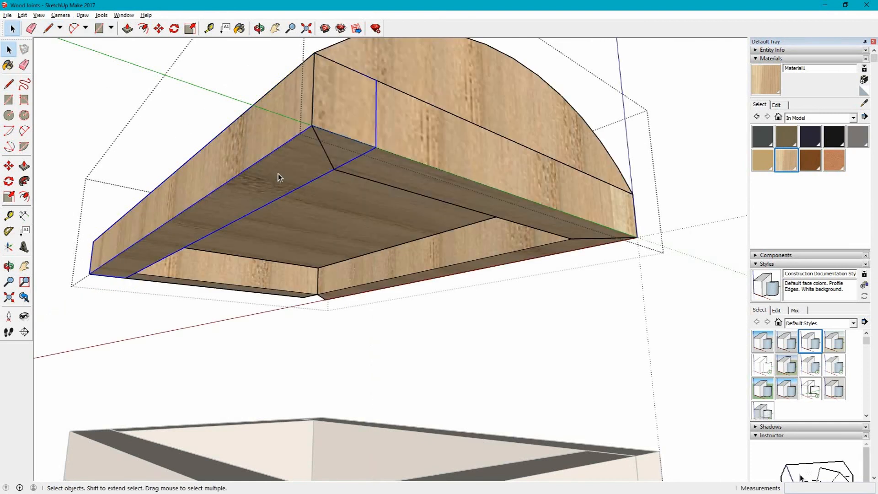
{"action": "key", "text": "Delete"}
{"action": "left_click", "coordinate": [249, 276]}
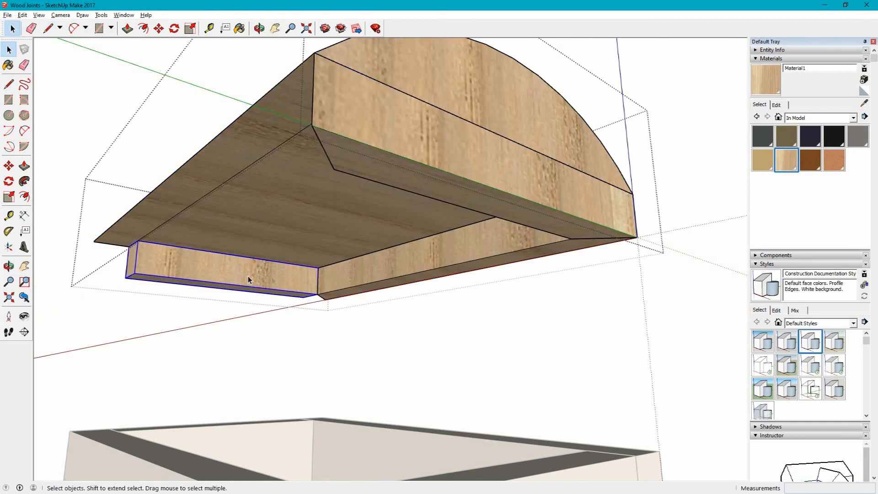
{"action": "key", "text": "Delete"}
Step: Copy the mitred end piece from its outer corner and place the copy under the lid towards the opposite end
{"action": "left_click", "coordinate": [418, 181]}
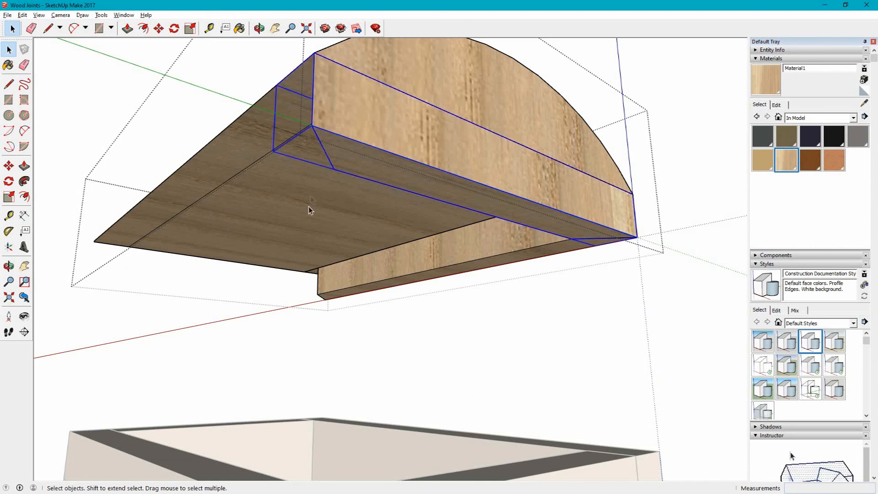
{"action": "middle_click_drag", "start_coordinate": [248, 171], "coordinate": [490, 190]}
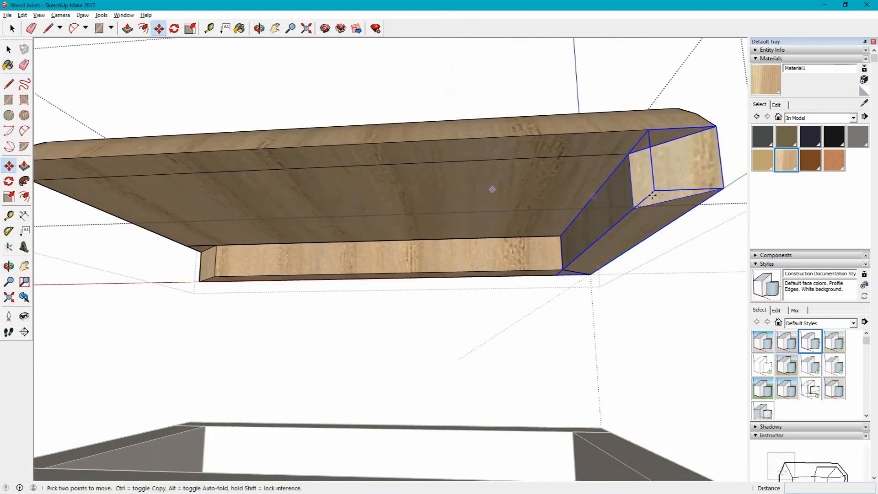
{"action": "left_click", "coordinate": [725, 188]}
{"action": "key", "text": "ctrl"}
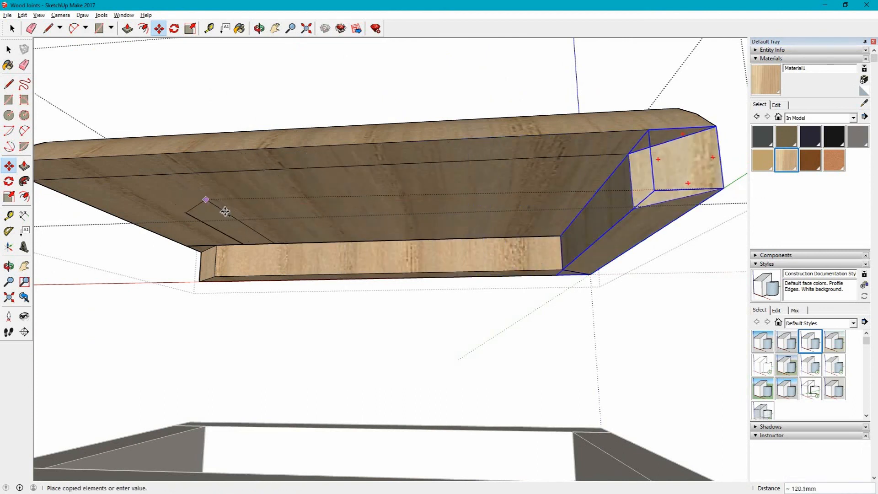
{"action": "middle_click_drag", "start_coordinate": [151, 193], "coordinate": [375, 228]}
{"action": "left_click", "coordinate": [336, 219]}
Step: Rotate the copied end piece to face the other way and move it flush onto the lid's opposite end
{"action": "middle_click_drag", "start_coordinate": [394, 264], "coordinate": [435, 268]}
{"action": "middle_click_drag", "start_coordinate": [484, 300], "coordinate": [366, 166]}
{"action": "key", "text": "q"}
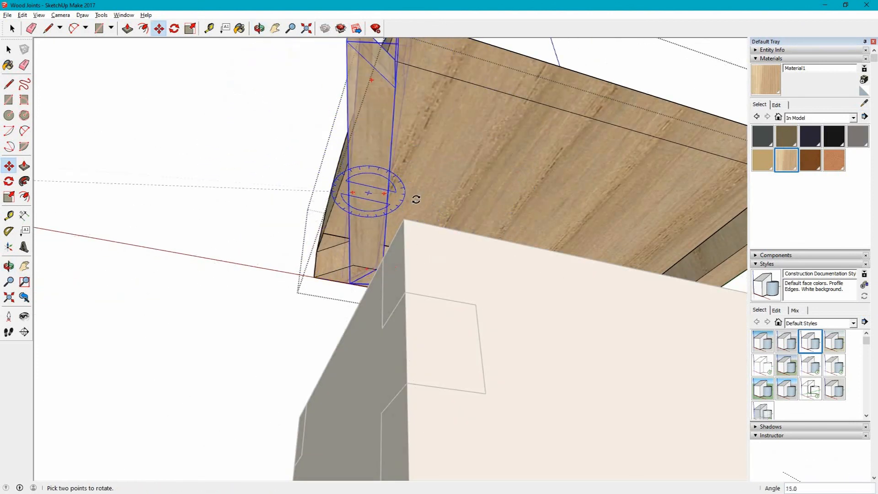
{"action": "key", "text": "m"}
{"action": "middle_click_drag", "start_coordinate": [409, 181], "coordinate": [425, 238]}
{"action": "left_click", "coordinate": [436, 111]}
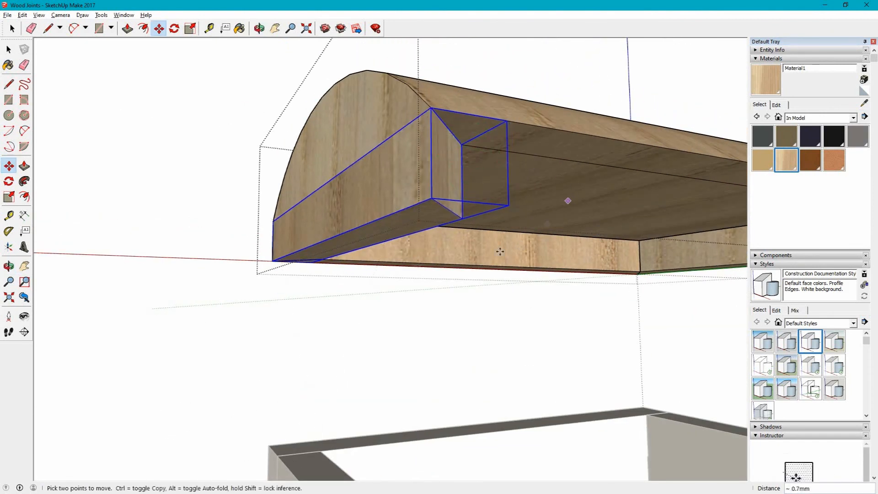
{"action": "left_click", "coordinate": [159, 28]}
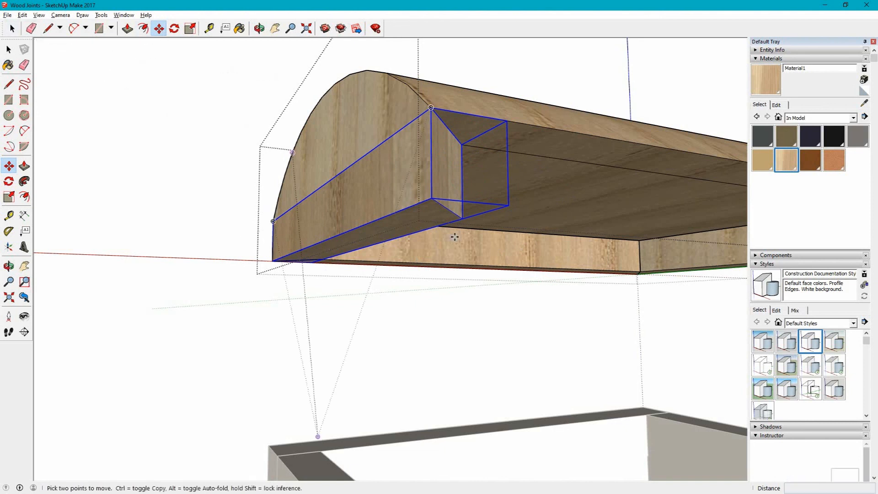
Step: Copy the mitred long side piece and place the copy inside the lid, towards the open long edge
{"action": "left_click", "coordinate": [463, 259]}
{"action": "right_click", "coordinate": [462, 259]}
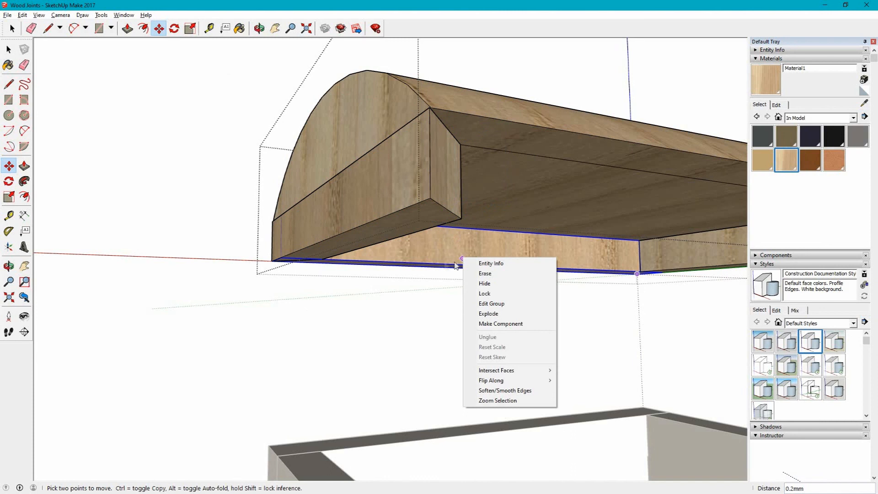
{"action": "left_click", "coordinate": [400, 262]}
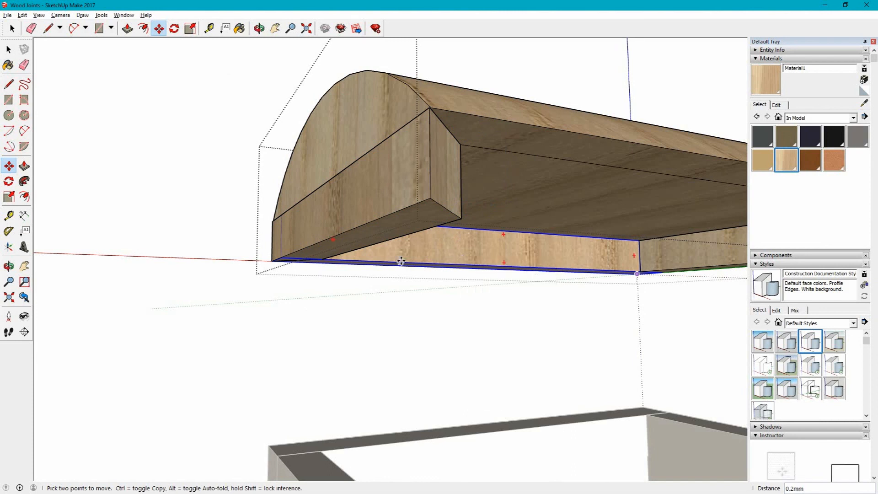
{"action": "left_click", "coordinate": [427, 262]}
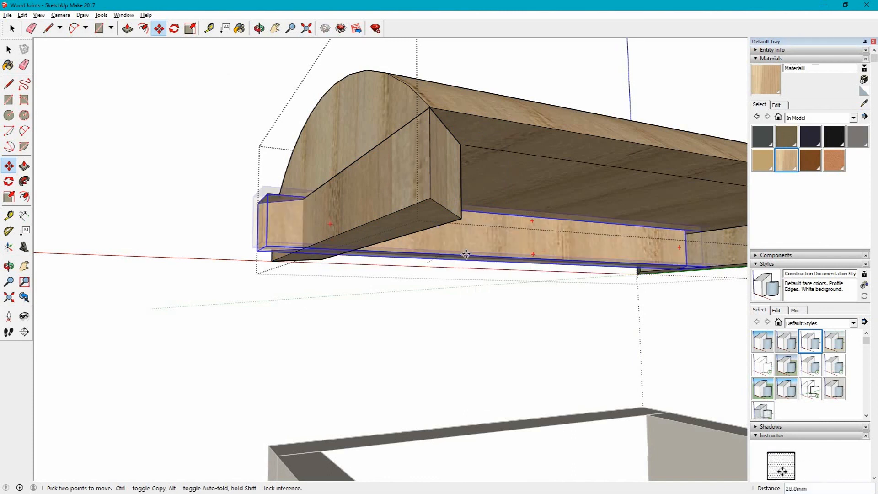
{"action": "key", "text": "ctrl"}
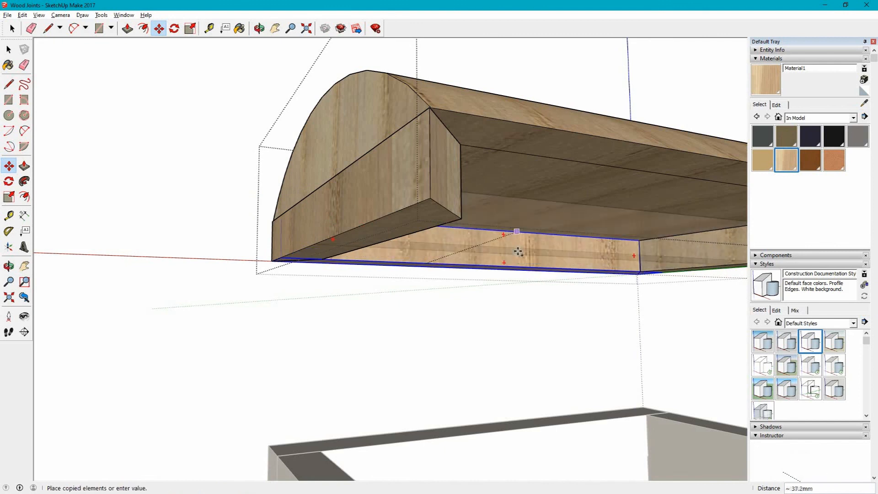
{"action": "left_click", "coordinate": [535, 266]}
Step: Rotate the copied long side piece horizontally until it runs parallel to the lid's long edges
{"action": "middle_click_drag", "start_coordinate": [535, 266], "coordinate": [583, 196]}
{"action": "left_click", "coordinate": [605, 196]}
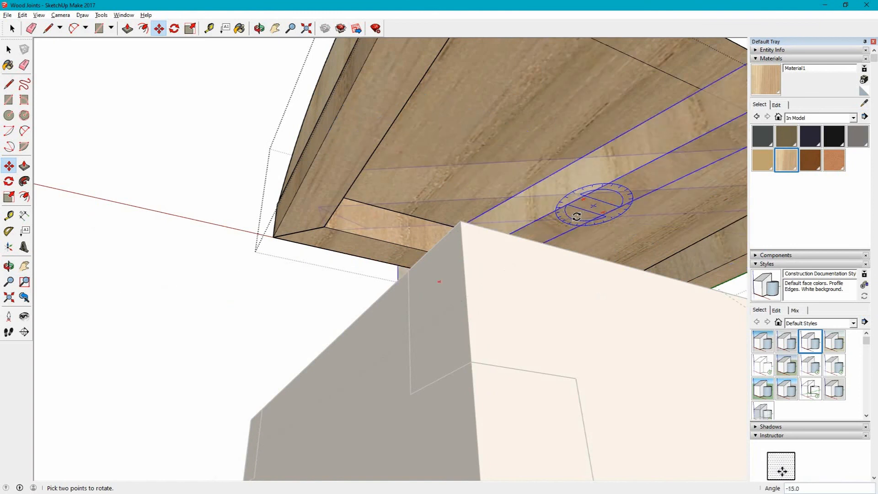
{"action": "left_click", "coordinate": [583, 213]}
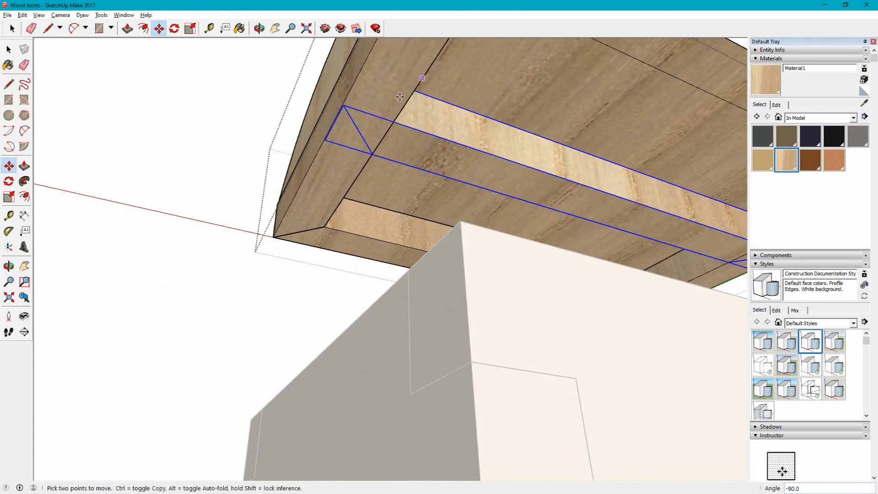
Step: Move the rotated long side piece by its mitred corner so it sits flush along the lid's open long edge
{"action": "left_click", "coordinate": [343, 107]}
{"action": "middle_click_drag", "start_coordinate": [357, 98], "coordinate": [419, 221]}
{"action": "left_click", "coordinate": [462, 179]}
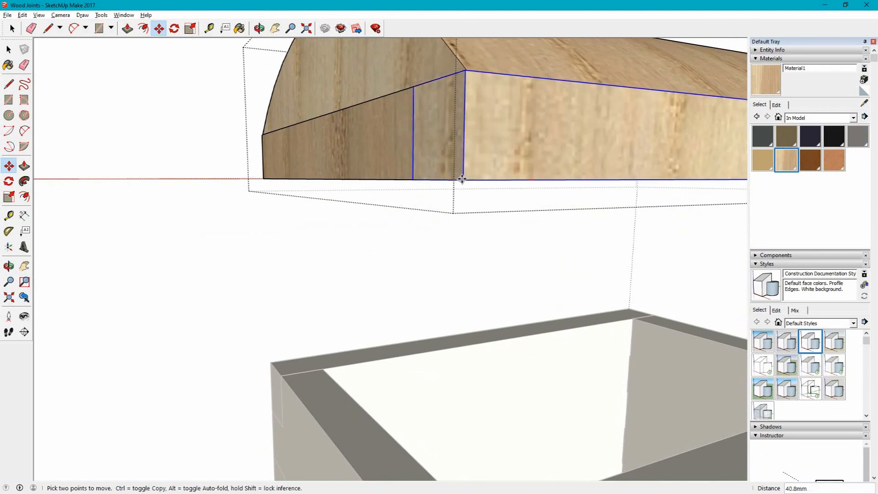
{"action": "key", "text": "space"}
{"action": "left_click", "coordinate": [203, 178]}
Step: Move the whole lid down by its bottom corner onto the matching top corner of the box
{"action": "middle_click_drag", "start_coordinate": [204, 179], "coordinate": [508, 192]}
{"action": "middle_click_drag", "start_coordinate": [531, 256], "coordinate": [427, 118]}
{"action": "middle_click_drag", "start_coordinate": [431, 73], "coordinate": [573, 151]}
{"action": "left_click", "coordinate": [440, 135]}
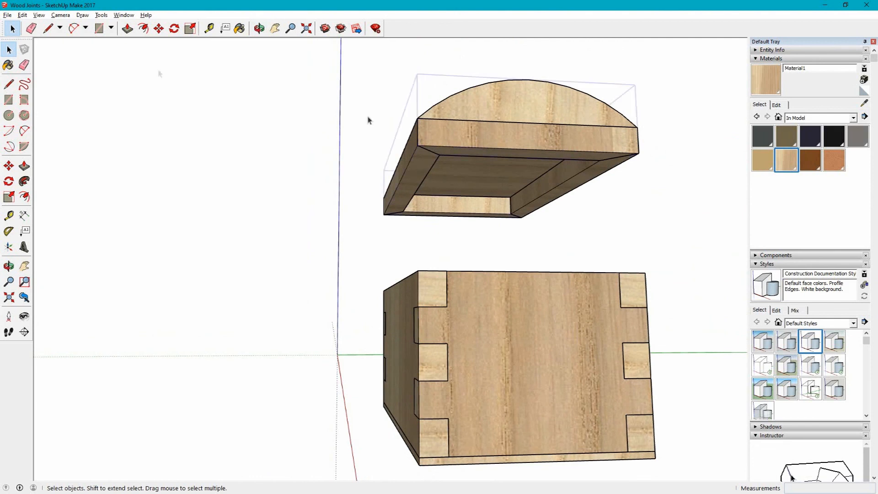
{"action": "left_click", "coordinate": [159, 29]}
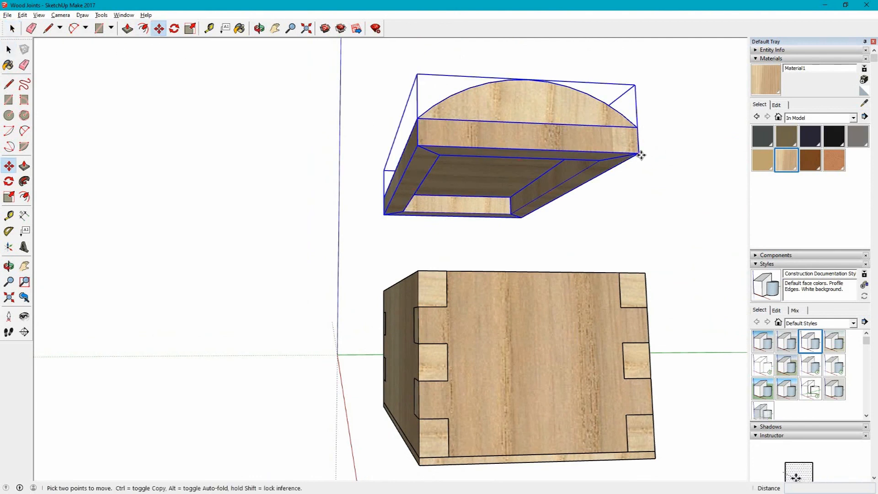
{"action": "left_click", "coordinate": [640, 155]}
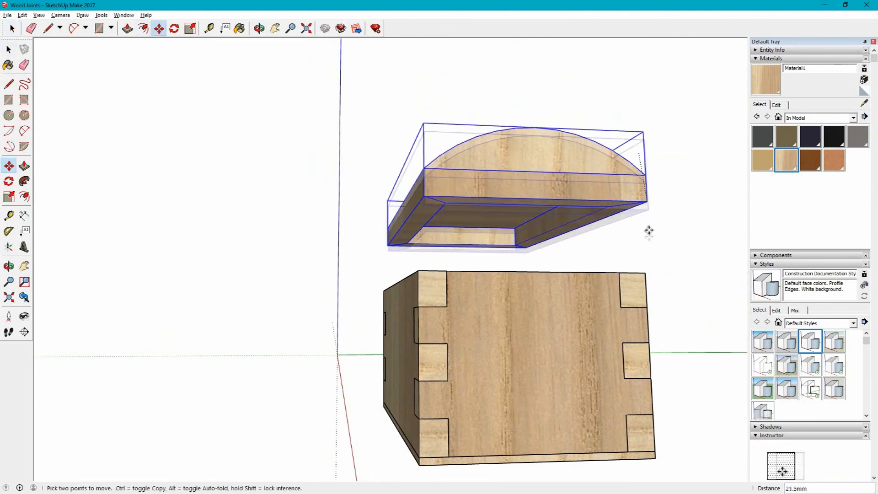
{"action": "left_click", "coordinate": [646, 273]}
Step: Rotate the lid open by 30 degrees about its bottom corner at the box's rear edge, and deselect it
{"action": "middle_click_drag", "start_coordinate": [526, 243], "coordinate": [640, 361]}
{"action": "middle_click_drag", "start_coordinate": [692, 274], "coordinate": [623, 252]}
{"action": "key", "text": "q"}
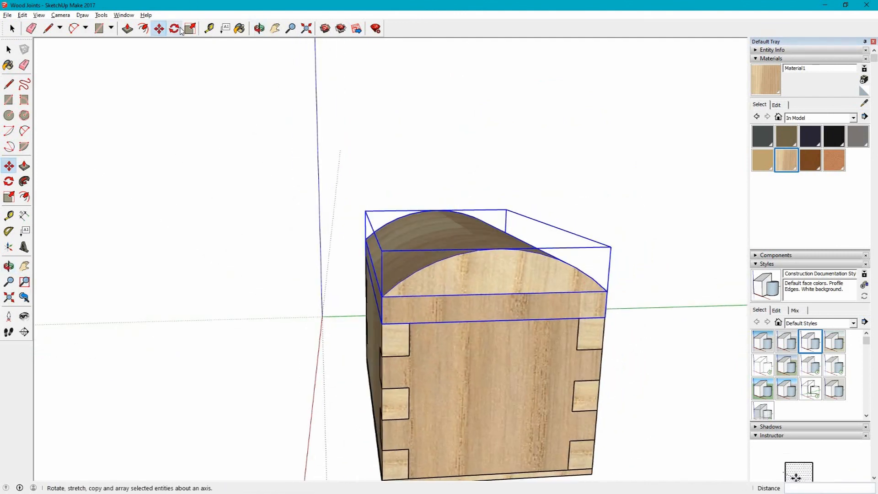
{"action": "left_click", "coordinate": [605, 316]}
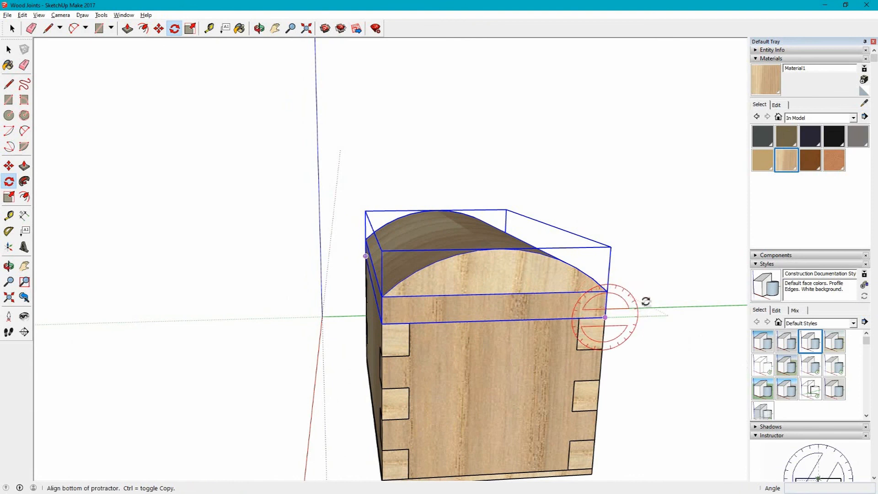
{"action": "left_click", "coordinate": [645, 301]}
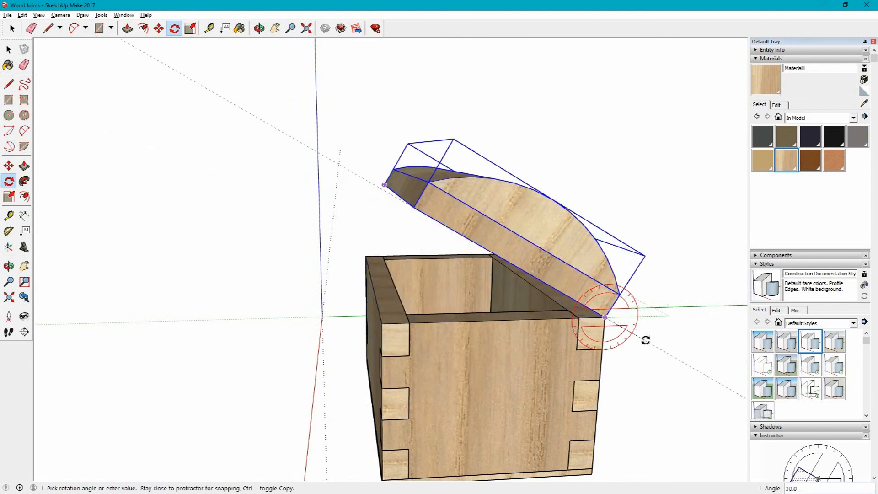
{"action": "left_click", "coordinate": [635, 341]}
{"action": "left_click", "coordinate": [13, 29]}
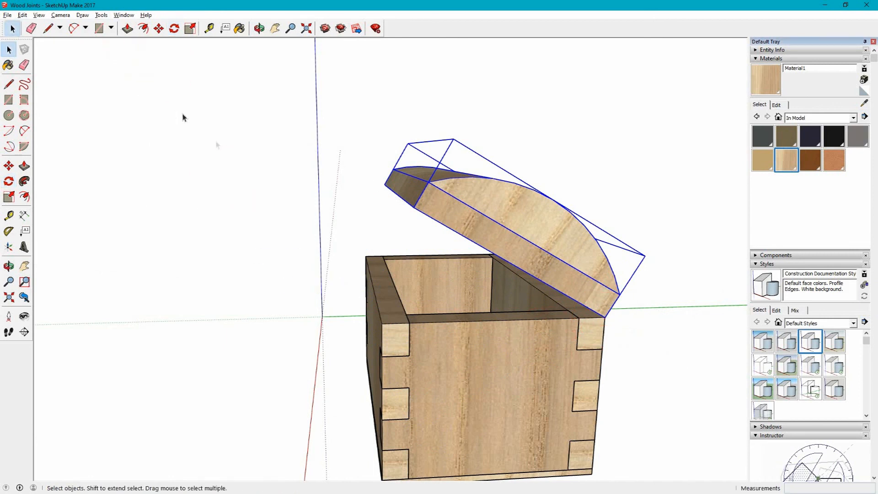
{"action": "left_click", "coordinate": [183, 116]}
Step: Hide the drawing axes and frame the box with its open lid in a three-quarter view
{"action": "middle_click_drag", "start_coordinate": [367, 276], "coordinate": [567, 286]}
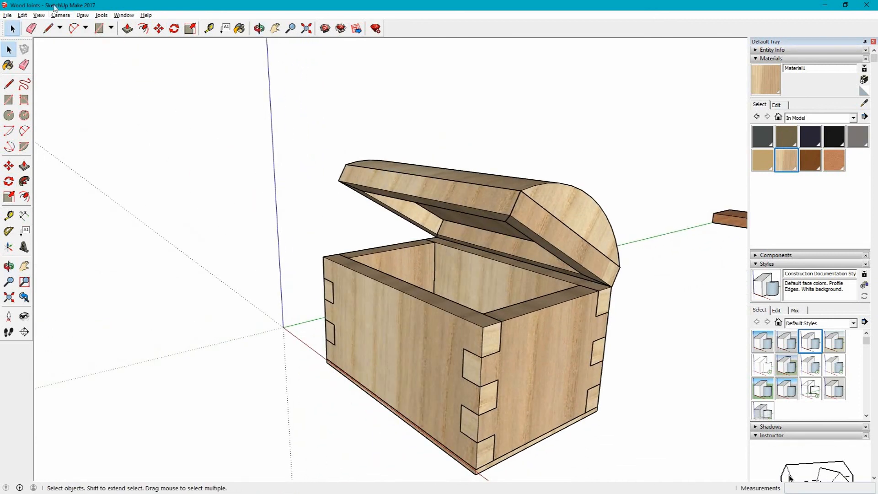
{"action": "left_click", "coordinate": [39, 15]}
{"action": "left_click", "coordinate": [50, 79]}
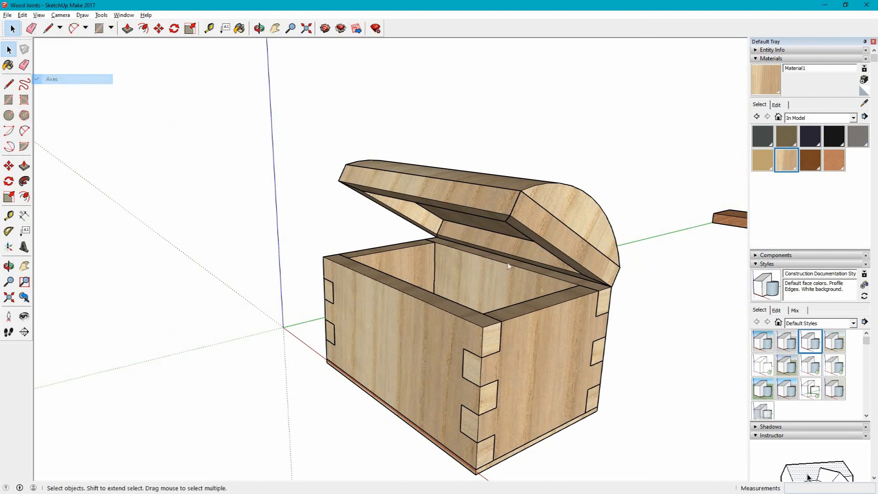
{"action": "middle_click_drag", "start_coordinate": [585, 300], "coordinate": [529, 266], "text": "shift"}
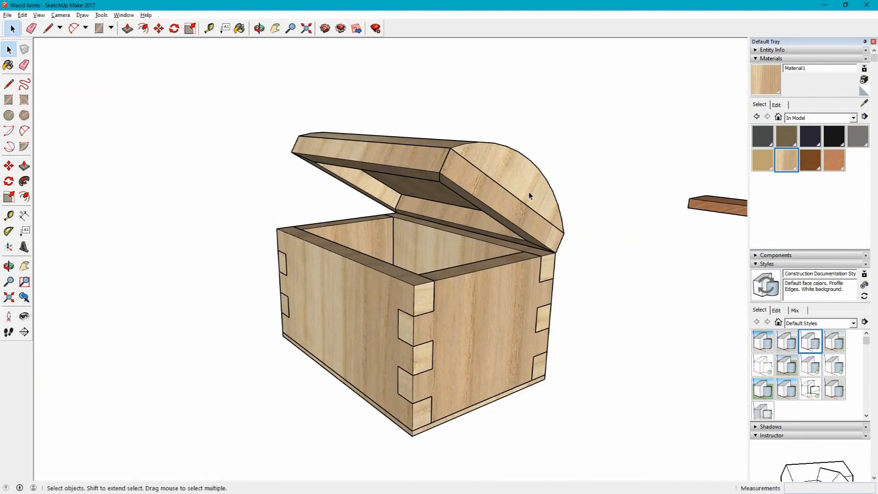
Step: Switch to the Mitre Joint presentation in PowerPoint and paste the screenshot of the open box onto slide 2
{"action": "key", "text": "alt+Tab"}
{"action": "left_click", "coordinate": [361, 304]}
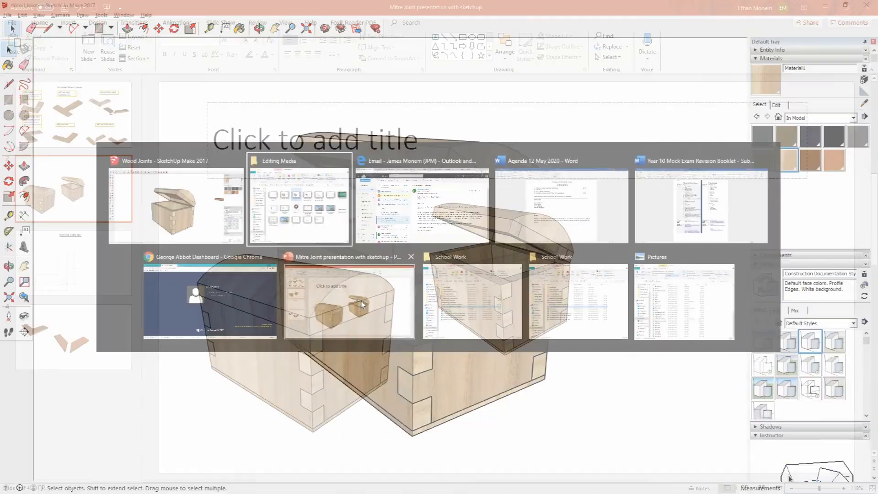
{"action": "key", "text": "ctrl+v"}
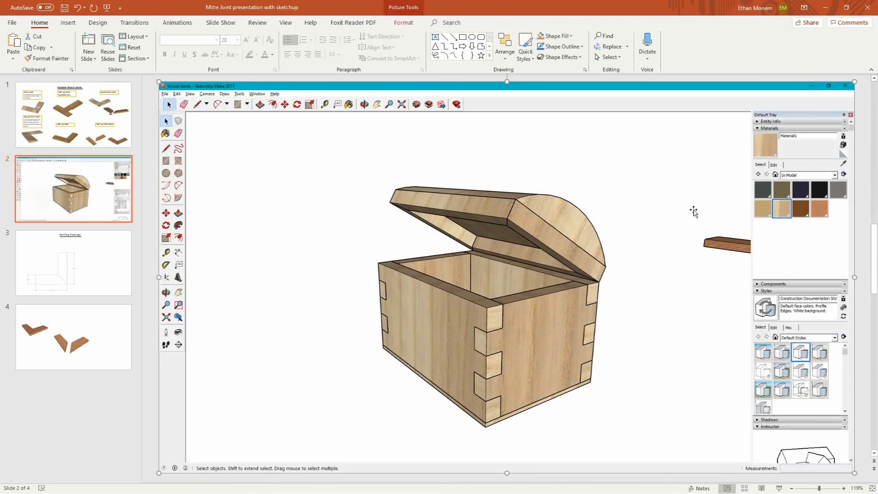
Step: Crop the pasted screenshot to the open box only, about 13.4 cm high and 13.2 cm wide
{"action": "double_click", "coordinate": [694, 211]}
{"action": "left_click", "coordinate": [771, 44]}
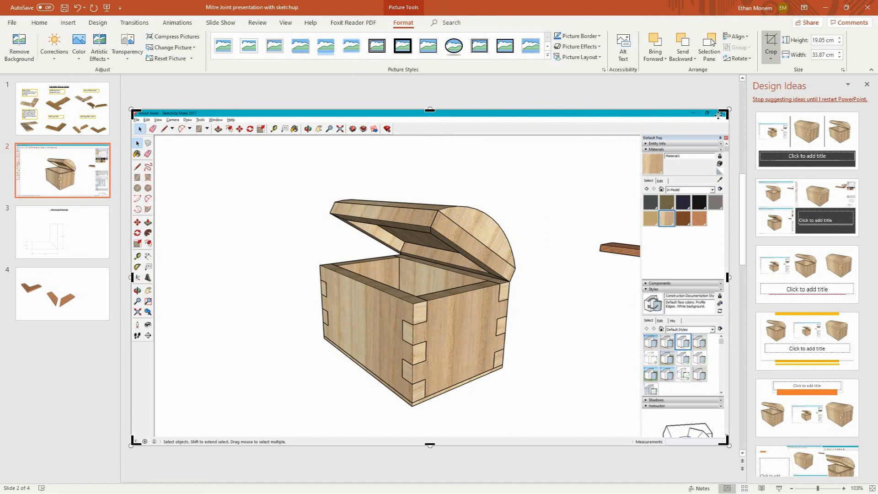
{"action": "left_click_drag", "start_coordinate": [578, 160], "coordinate": [520, 179]}
{"action": "mouse_move", "coordinate": [132, 442]}
{"action": "left_mouse_down"}
{"action": "mouse_move", "coordinate": [260, 409]}
{"action": "mouse_move", "coordinate": [303, 409]}
{"action": "left_mouse_up"}
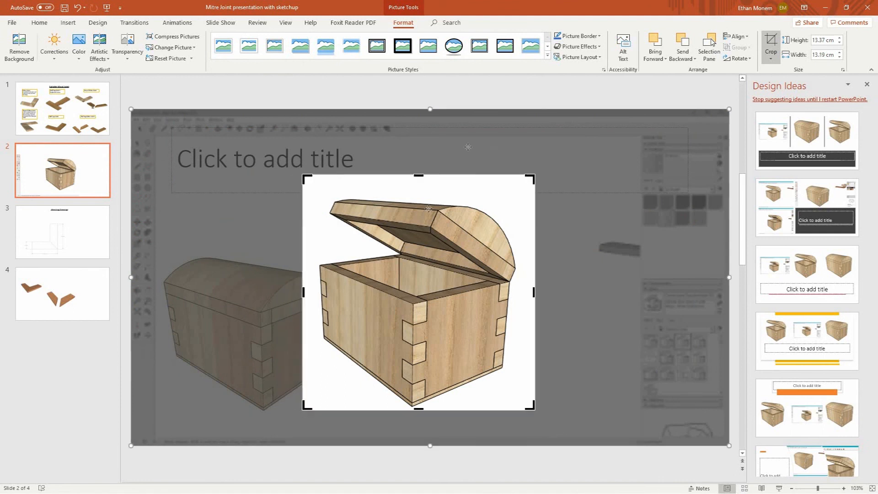
{"action": "left_click", "coordinate": [477, 104]}
{"action": "left_click", "coordinate": [520, 265]}
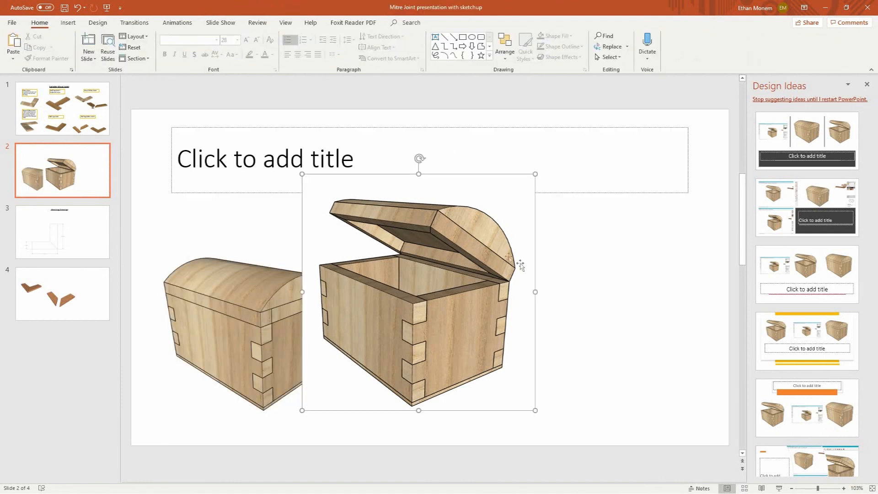
Step: Move the cropped picture clear of the closed box and set its white background as the transparent colour
{"action": "left_click_drag", "start_coordinate": [521, 265], "coordinate": [592, 267]}
{"action": "left_click", "coordinate": [403, 22]}
{"action": "left_click", "coordinate": [78, 46]}
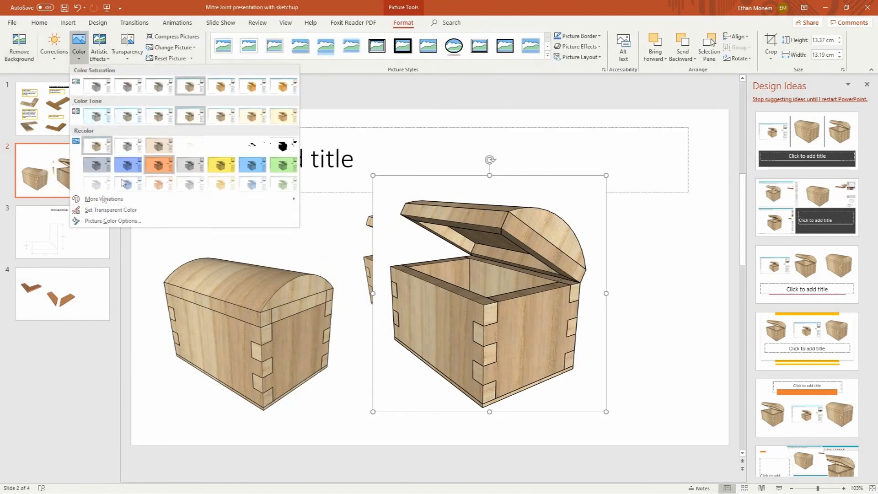
{"action": "left_click", "coordinate": [109, 209]}
{"action": "left_click", "coordinate": [393, 234]}
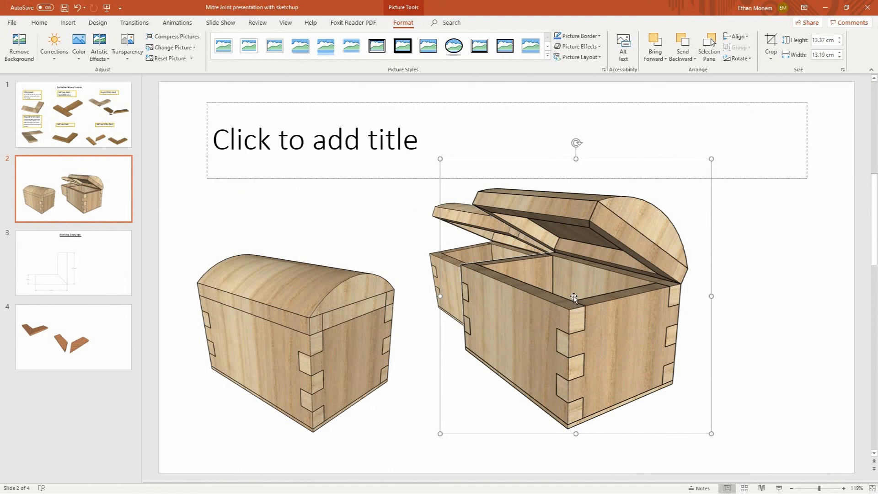
Step: Crop the new open-box picture to its lid and upper rim, about 7.1 cm high and 12 cm wide
{"action": "left_click", "coordinate": [770, 44]}
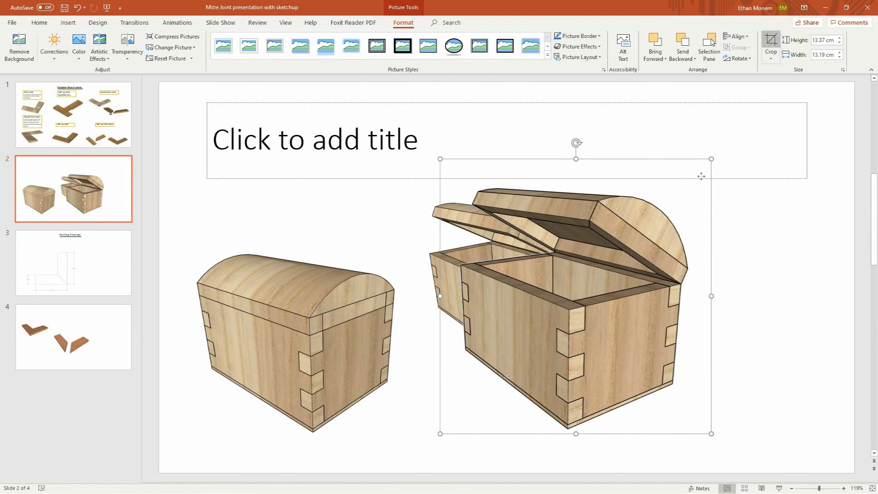
{"action": "left_click_drag", "start_coordinate": [411, 379], "coordinate": [465, 304]}
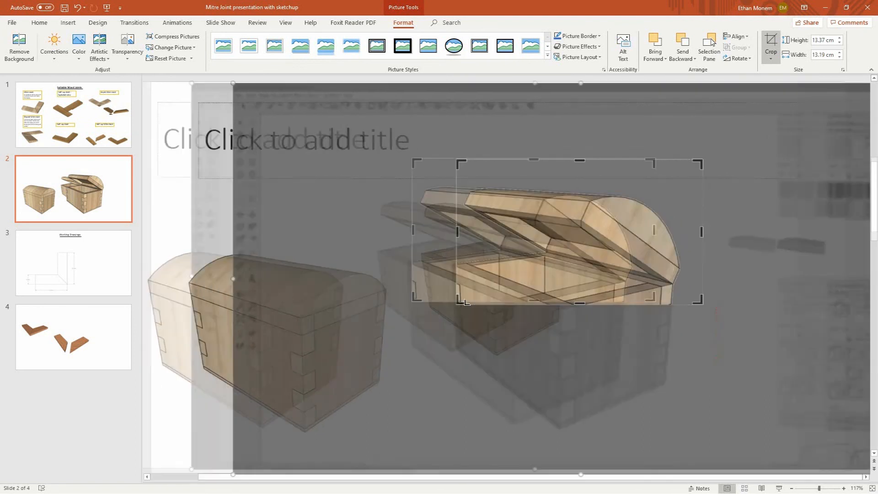
{"action": "left_click", "coordinate": [164, 186]}
Step: Place the cropped lid picture beside the smaller open box and scale it down to about 4.1 by 6.9 cm
{"action": "left_click_drag", "start_coordinate": [564, 269], "coordinate": [760, 284]}
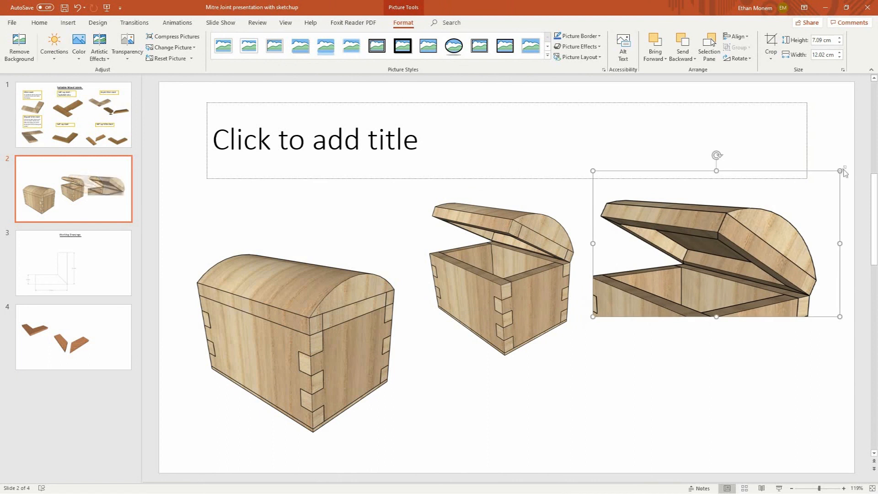
{"action": "left_click_drag", "start_coordinate": [838, 173], "coordinate": [735, 232]}
{"action": "left_click_drag", "start_coordinate": [644, 293], "coordinate": [640, 270]}
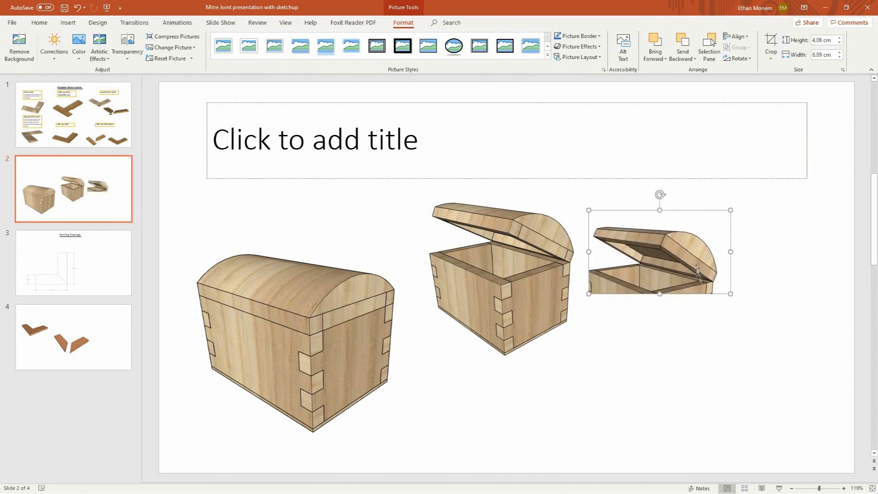
{"action": "left_click", "coordinate": [834, 323]}
Step: Switch back to SketchUp and reframe the open box to examine its lid frame and finger joints
{"action": "double_click", "coordinate": [637, 283]}
{"action": "key", "text": "alt+Tab"}
{"action": "scroll", "coordinate": [481, 178], "scroll_direction": "down", "scroll_amount": 3}
{"action": "middle_click_drag", "start_coordinate": [518, 201], "coordinate": [549, 212]}
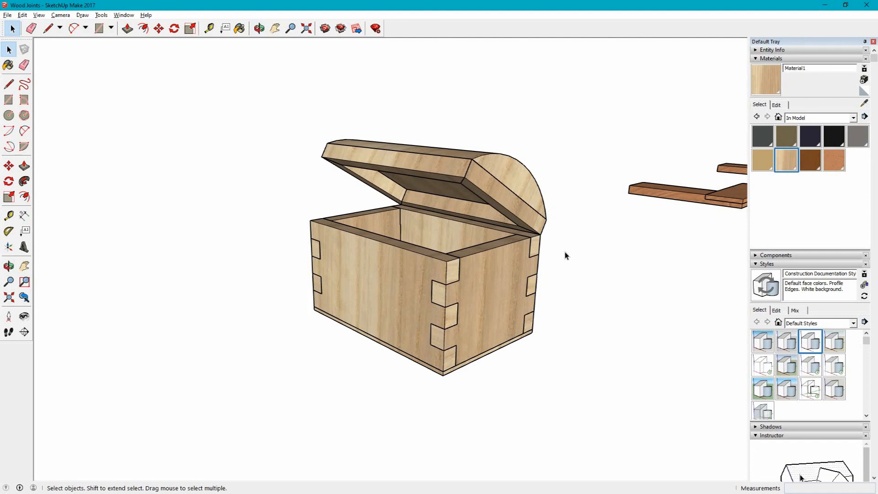
{"action": "scroll", "coordinate": [565, 255], "scroll_direction": "up", "scroll_amount": 2}
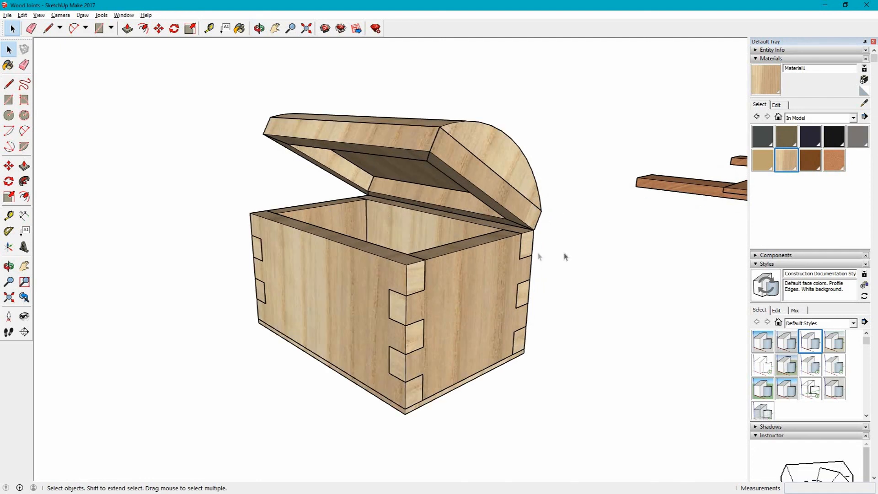